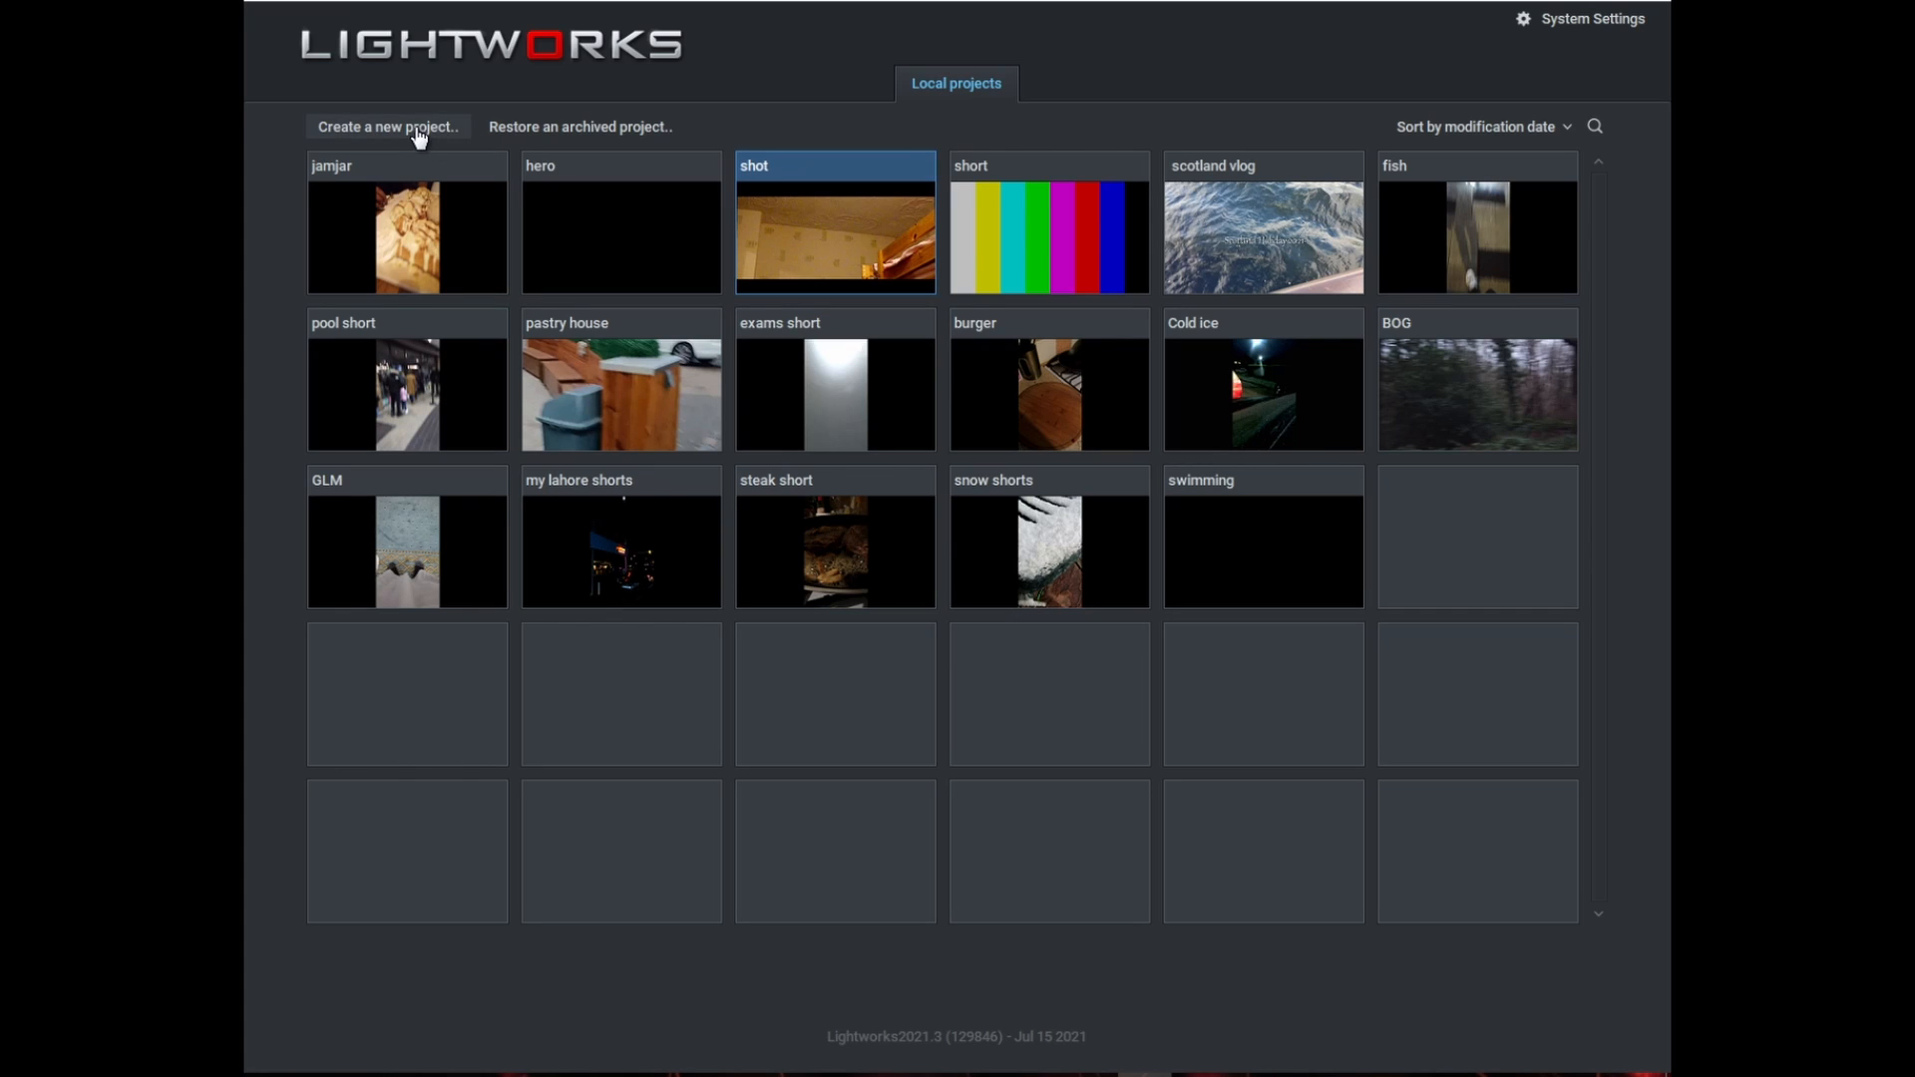
# - Create a new project named "Test video"
pyautogui.click(412, 133)
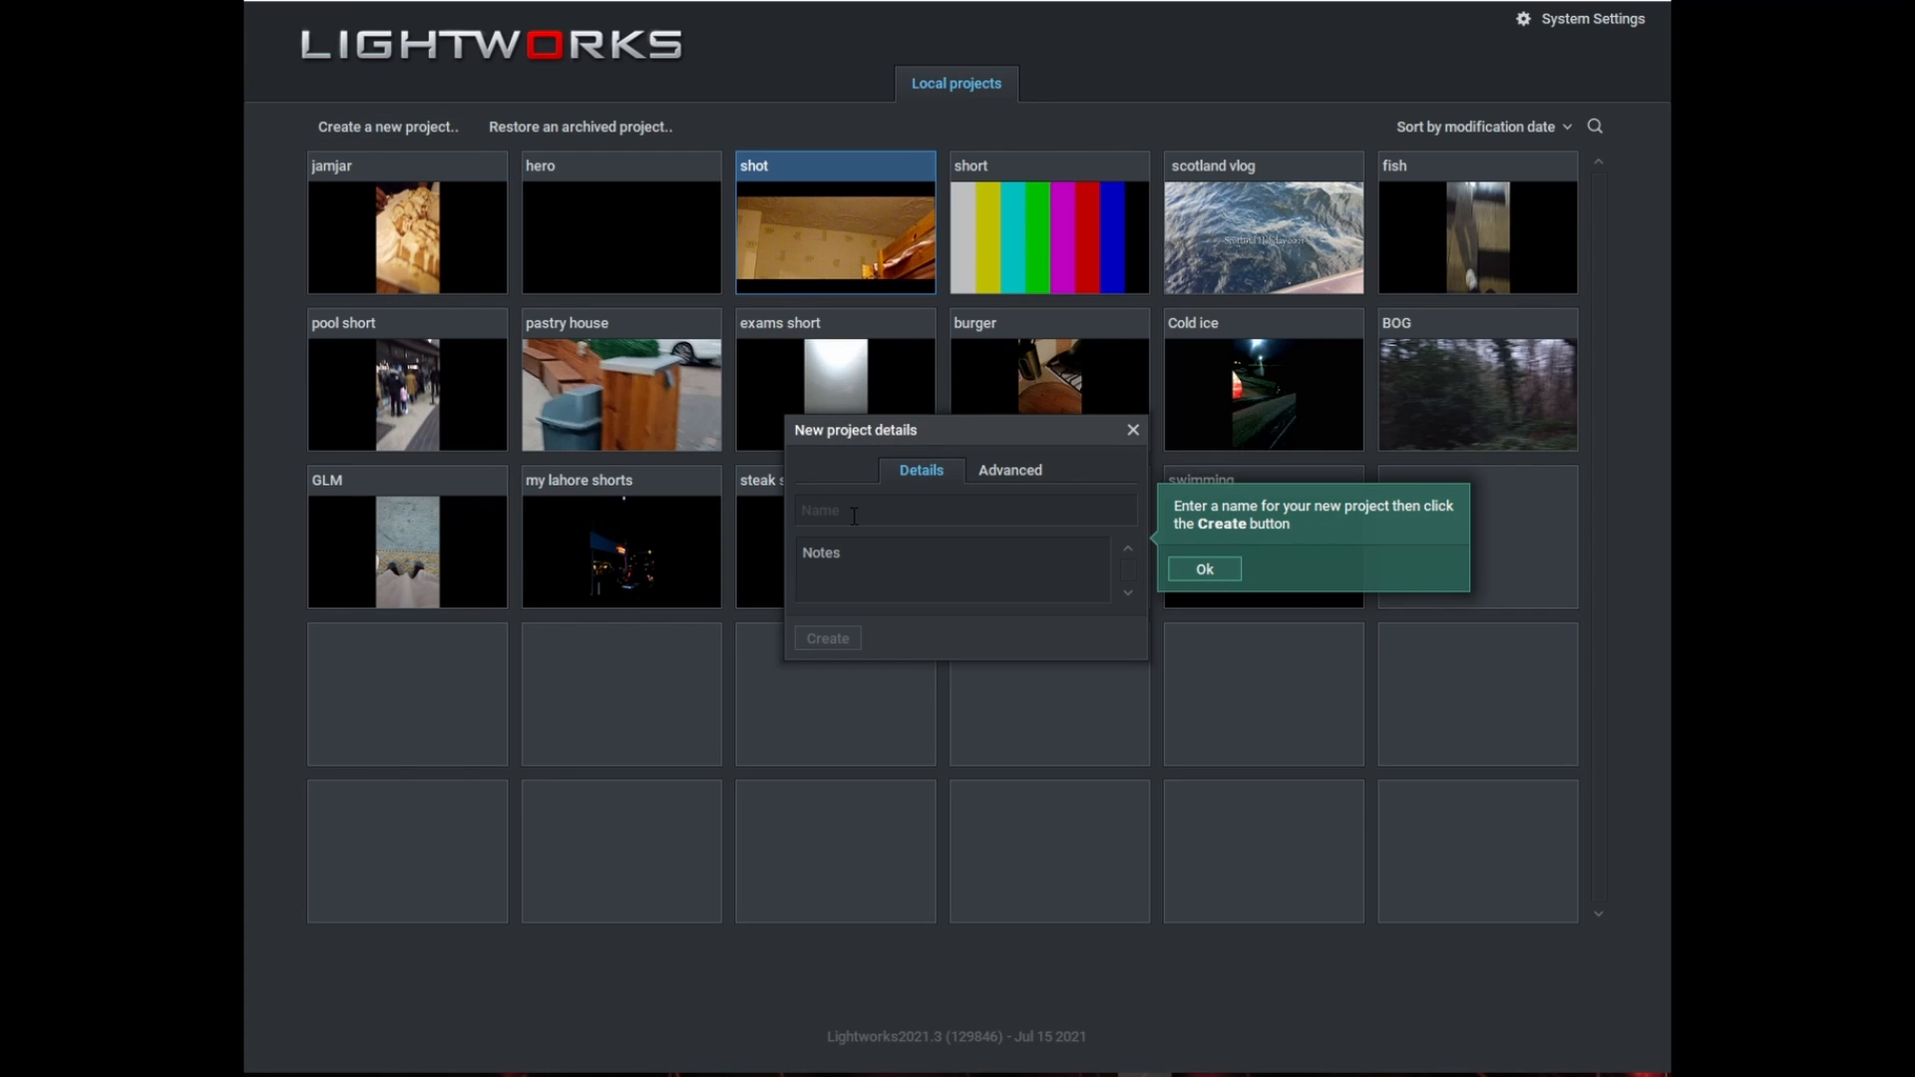
pyautogui.write('Test video')
pyautogui.click(857, 650)
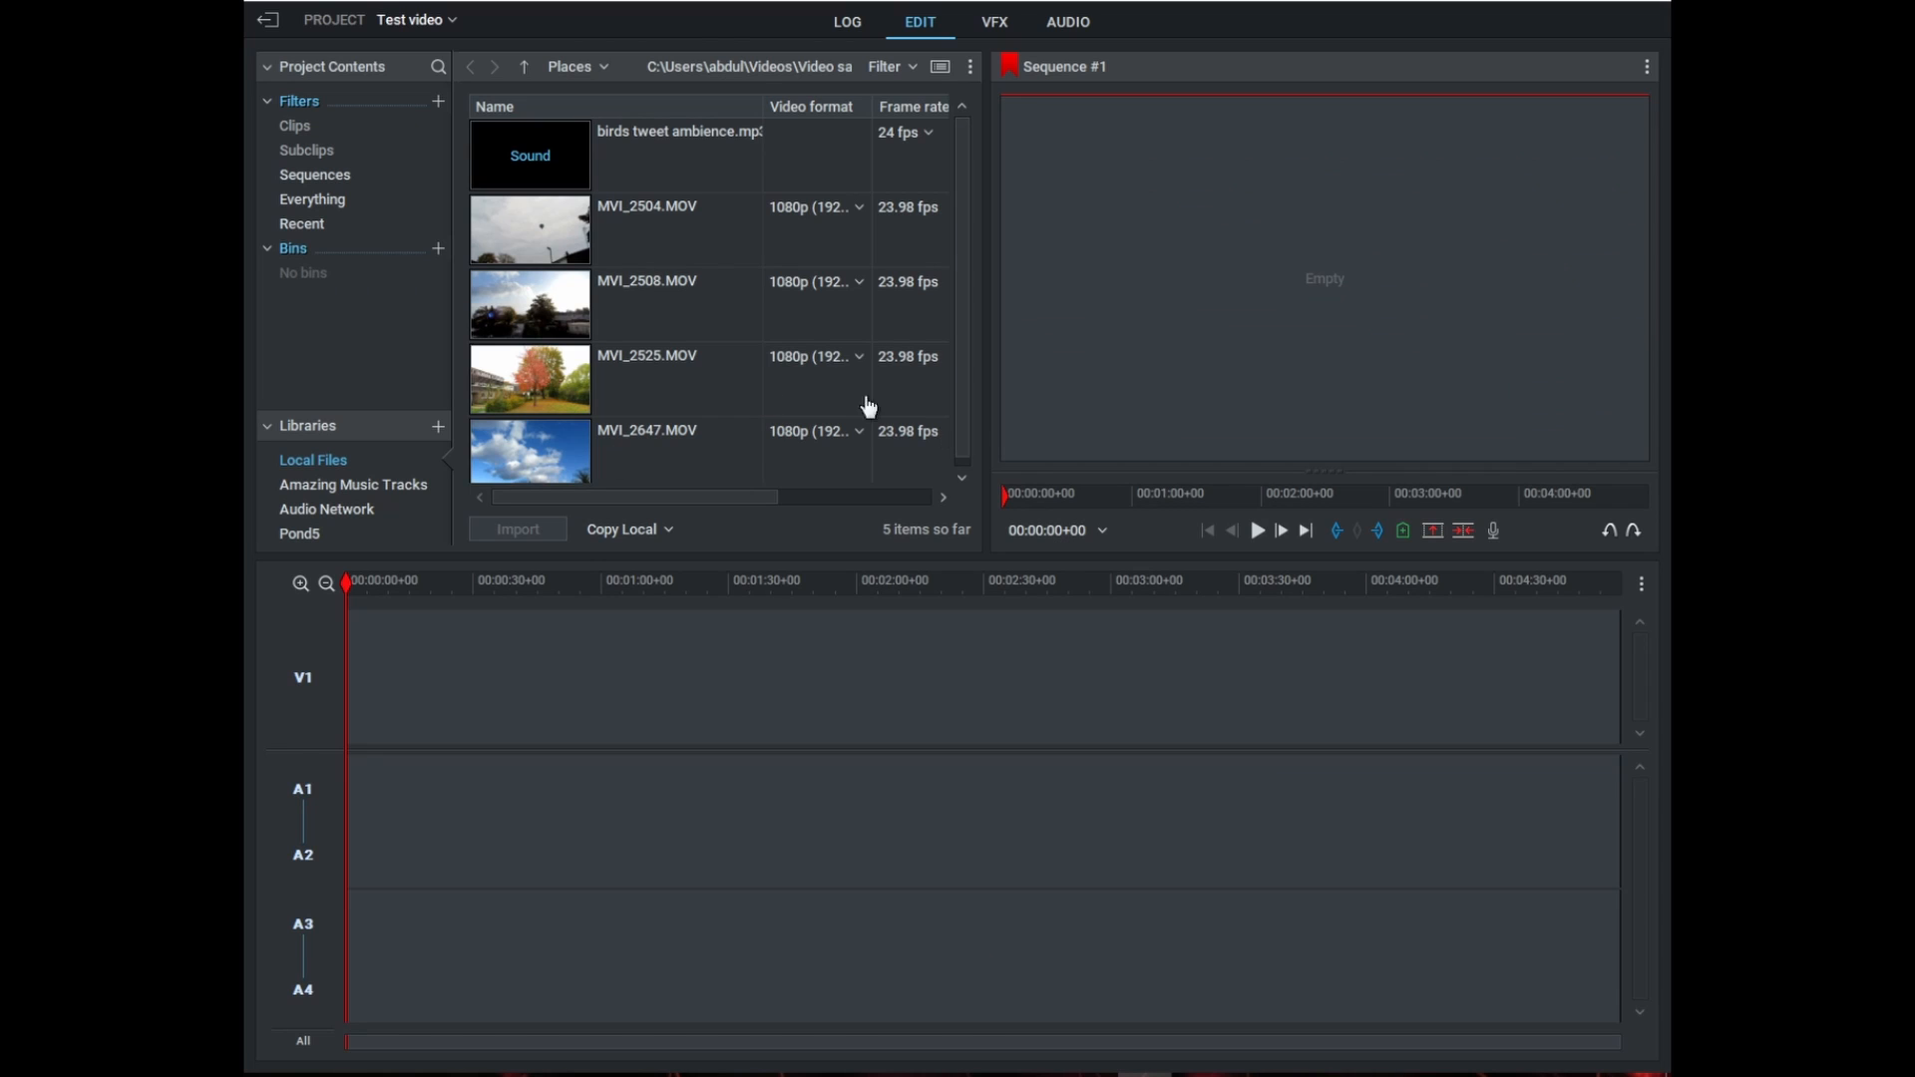
# - Import the bird ambience sound and the four MOV clips from the local folder, and enlarge the area above the timeline
pyautogui.scroll(-1, 684, 365)
pyautogui.scroll(1, 706, 344)
pyautogui.moveTo(829, 152); pyautogui.dragTo(572, 469)
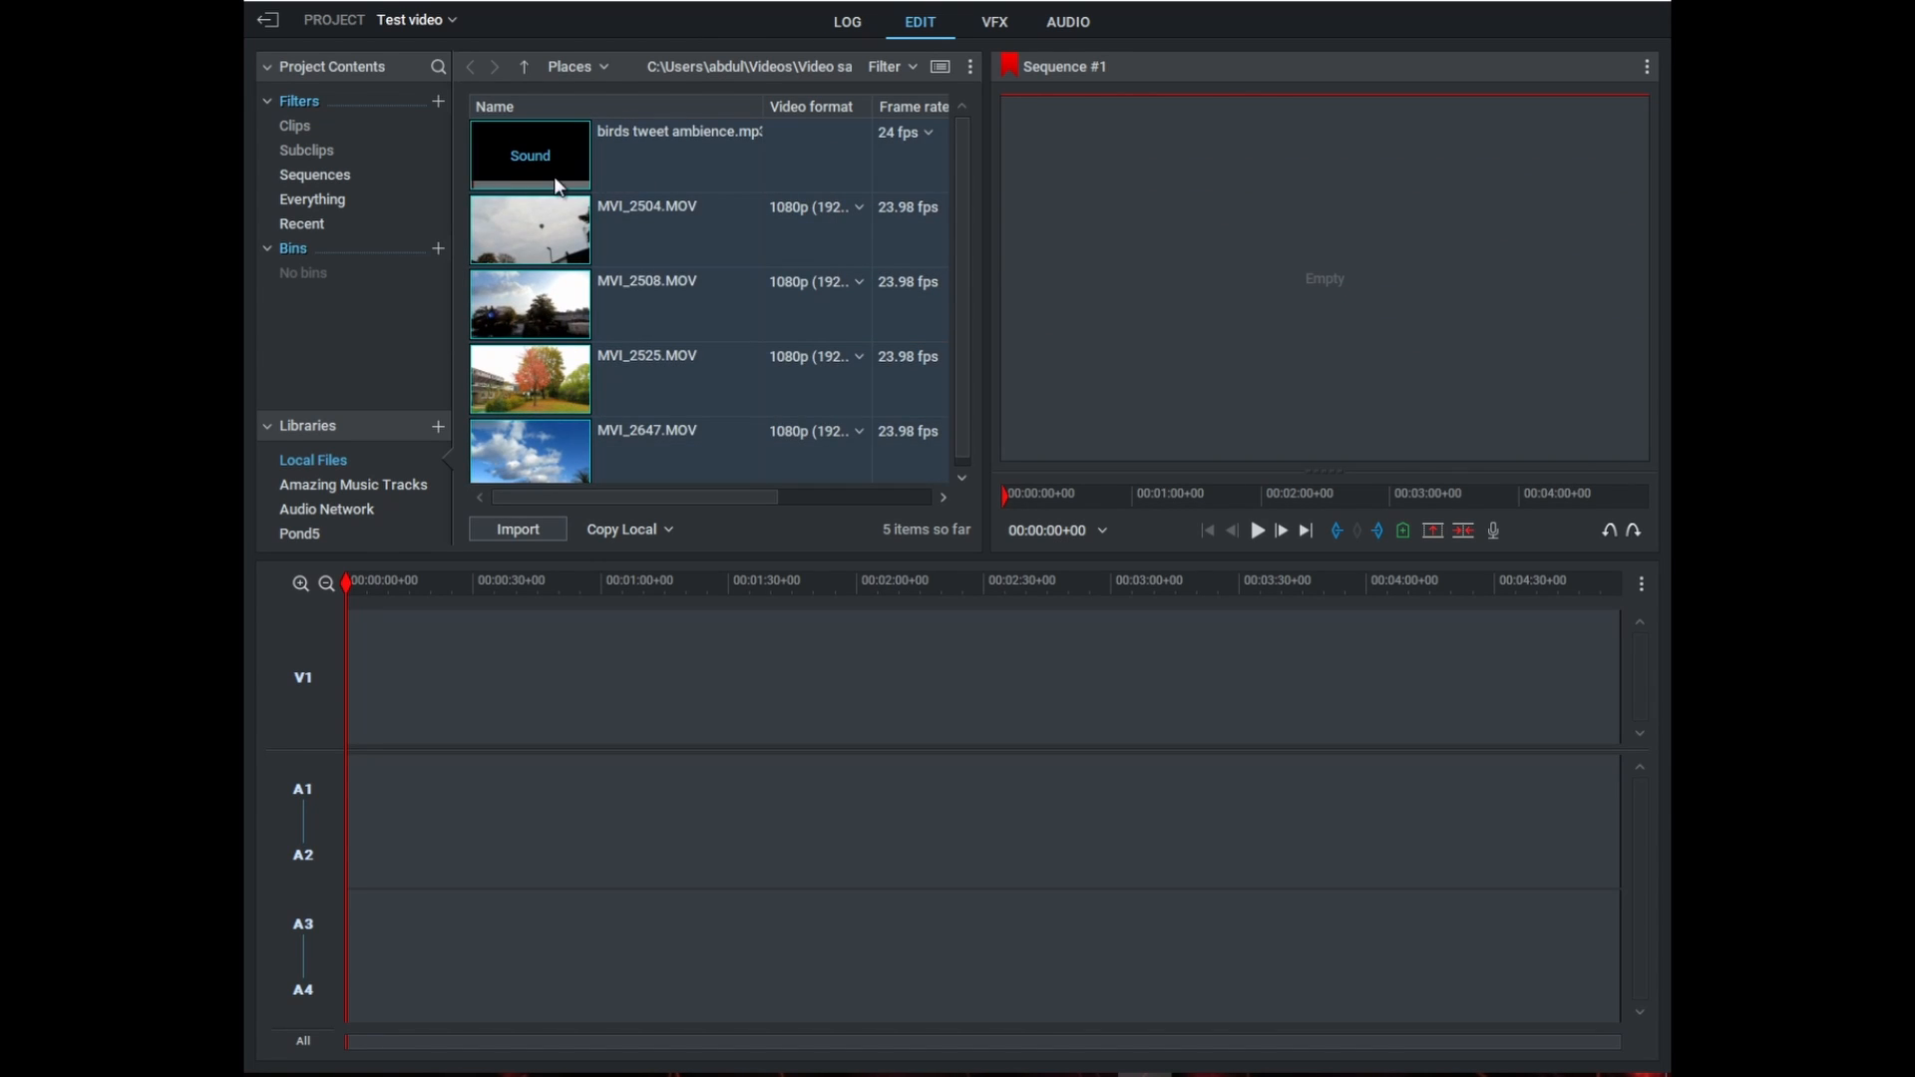
pyautogui.click(547, 193)
pyautogui.click(521, 249)
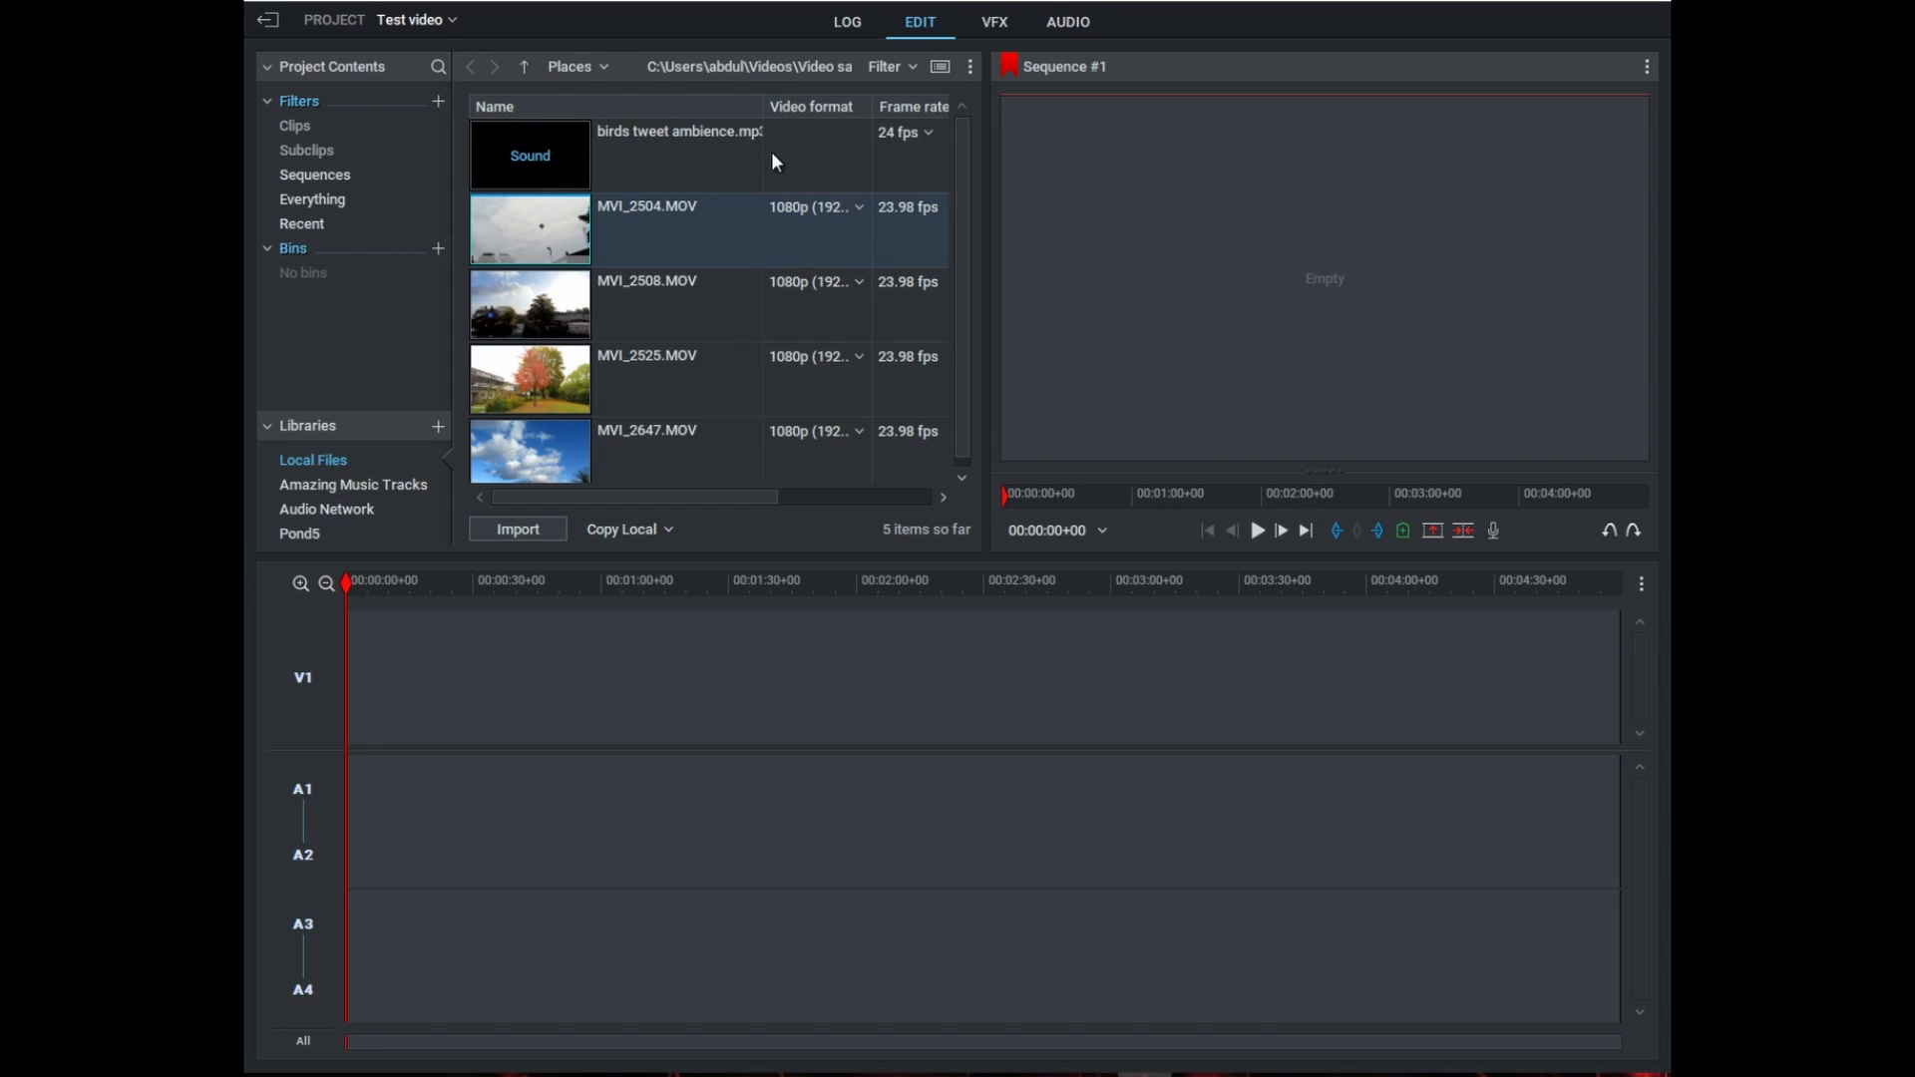
pyautogui.hotkey('ctrl', 'a')
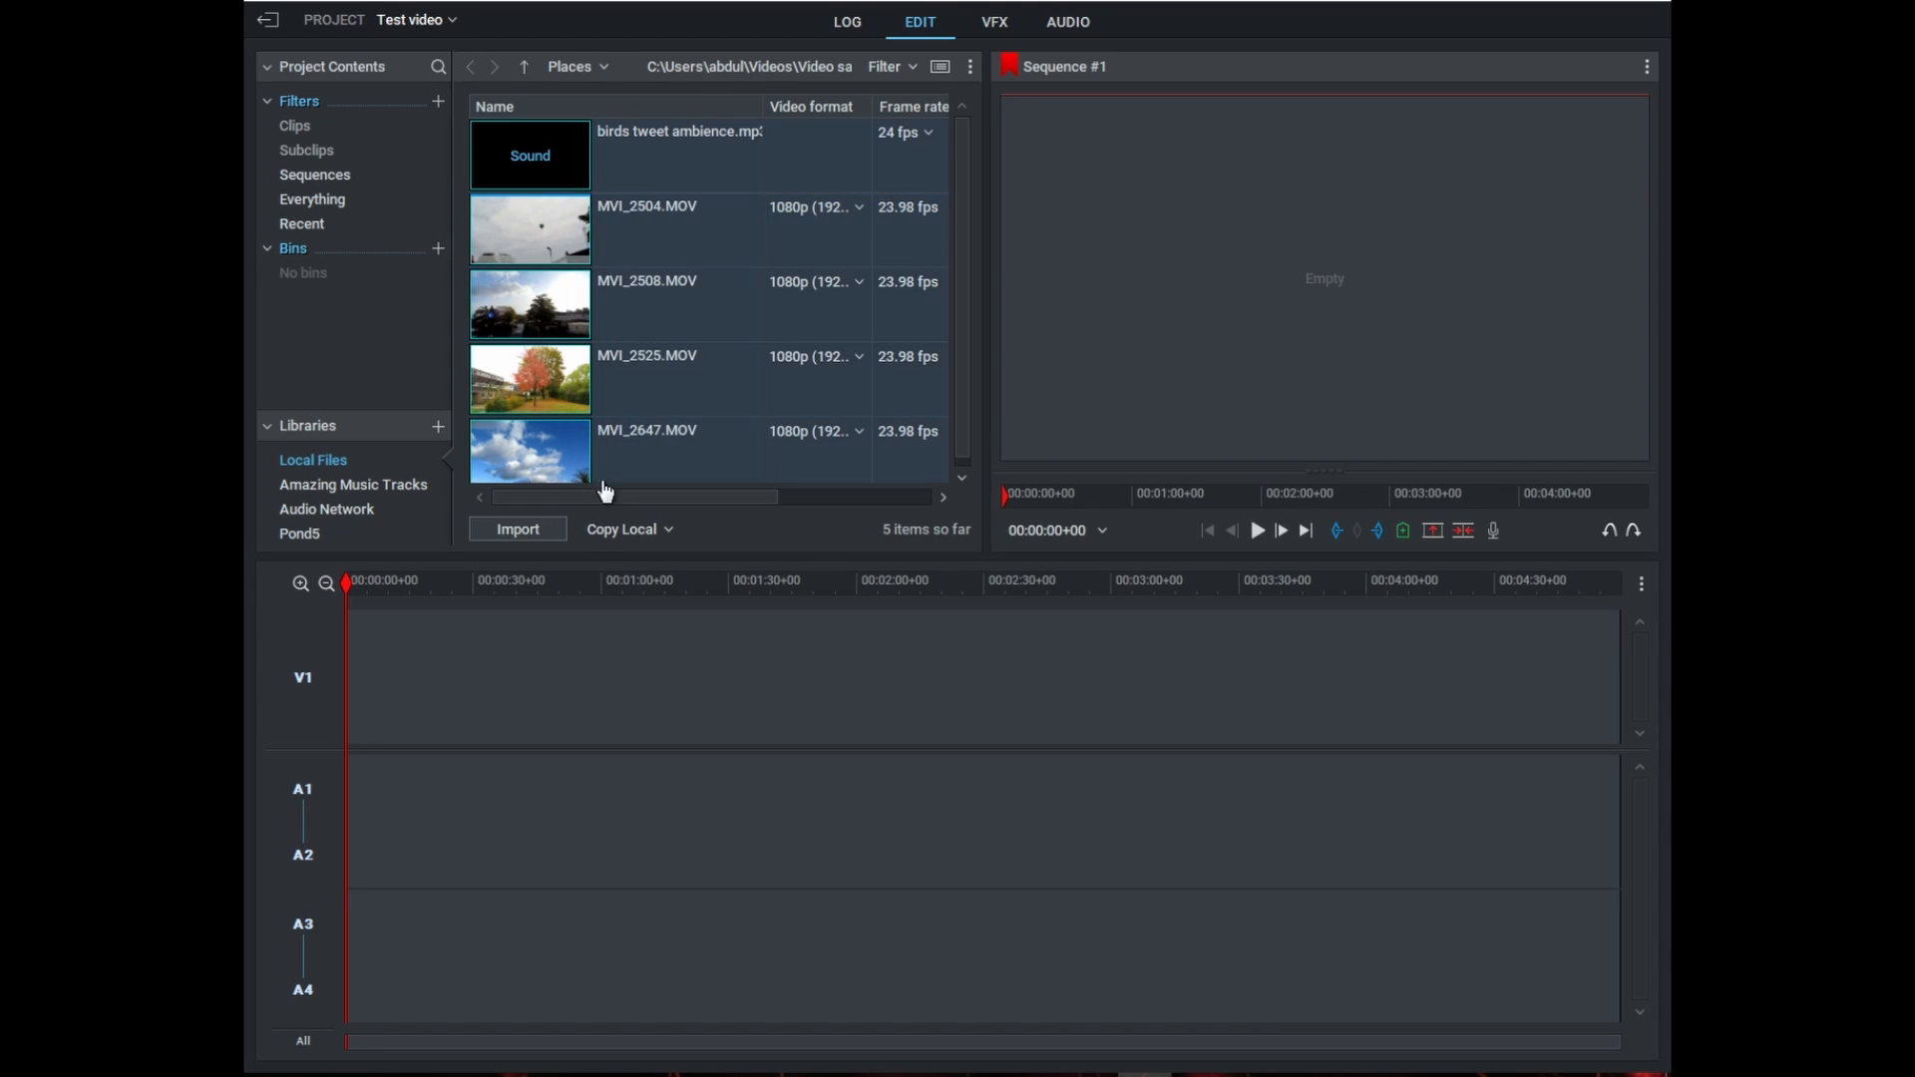
pyautogui.click(501, 530)
pyautogui.moveTo(651, 556); pyautogui.dragTo(684, 714)
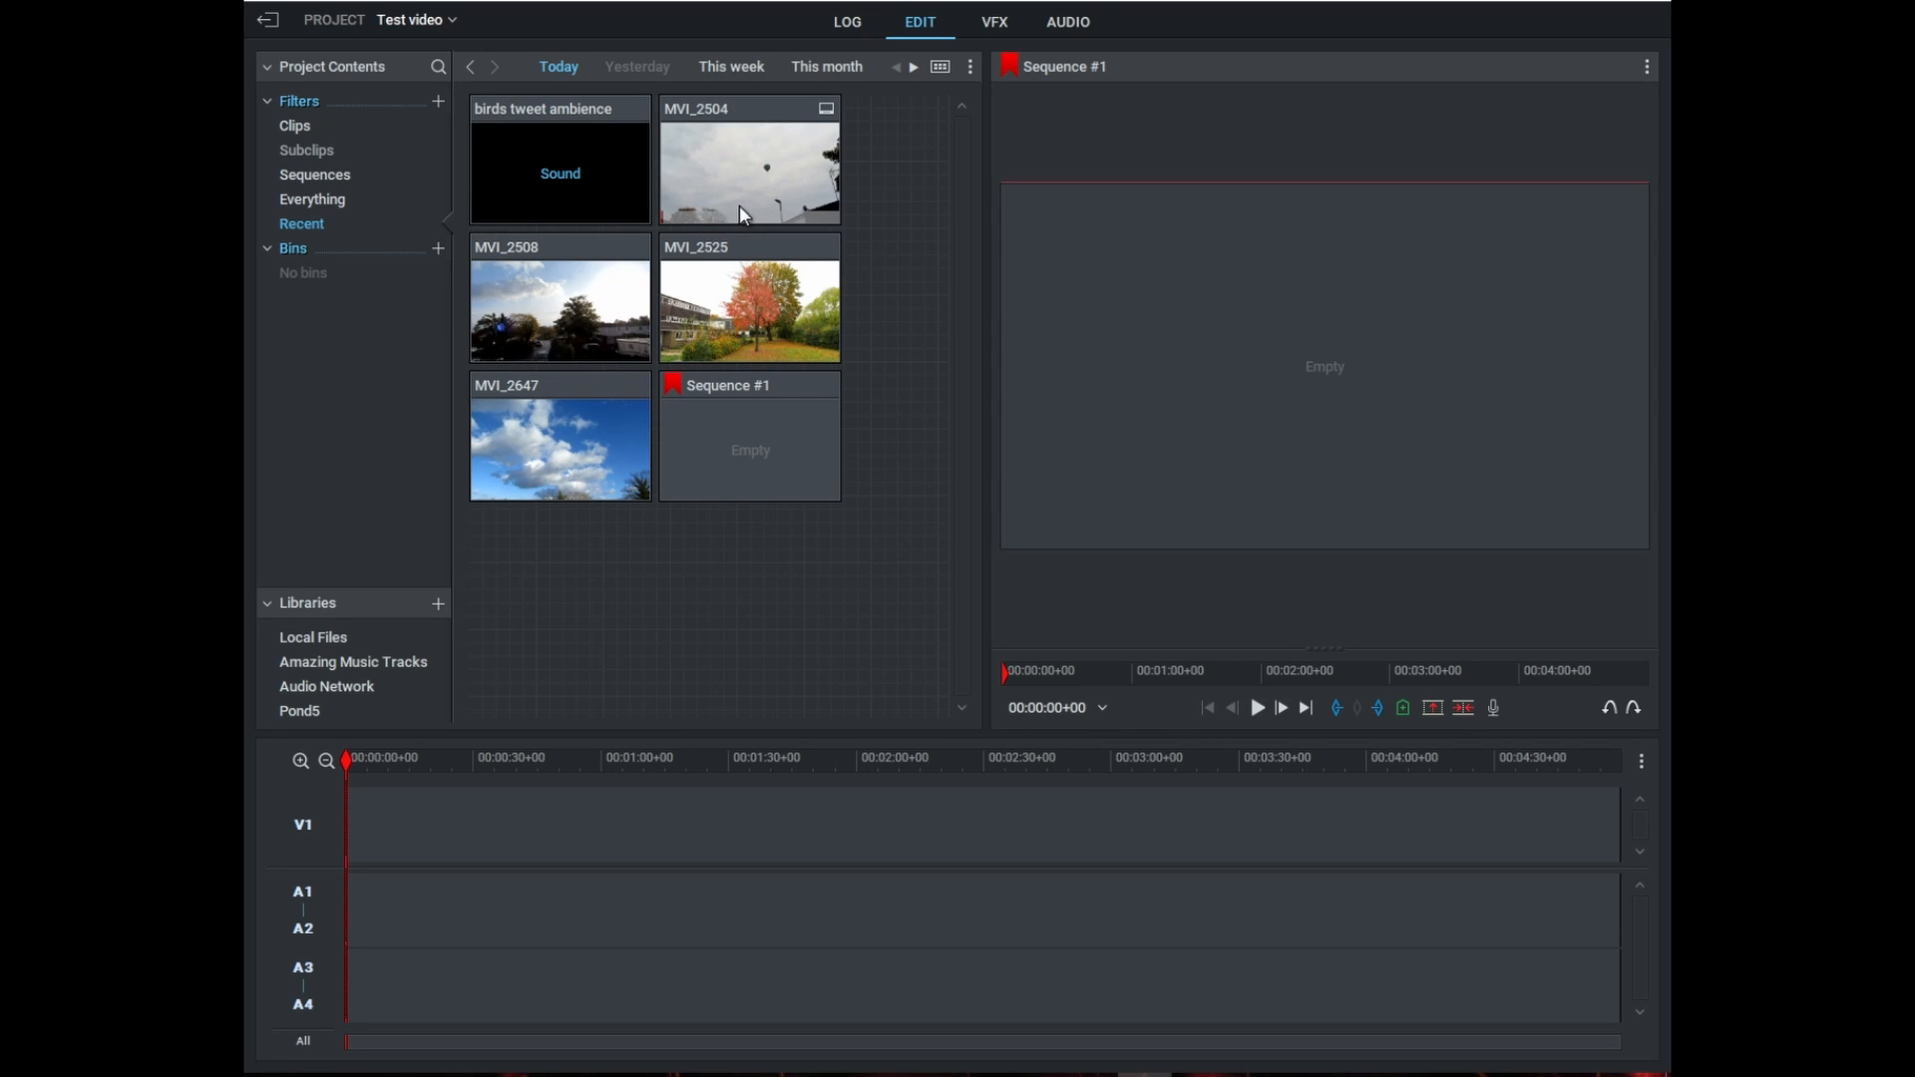
# - Place the MVI_2504 clip with its audio at the start of the timeline
pyautogui.moveTo(739, 206); pyautogui.dragTo(359, 909)
pyautogui.moveTo(367, 760); pyautogui.dragTo(378, 833)
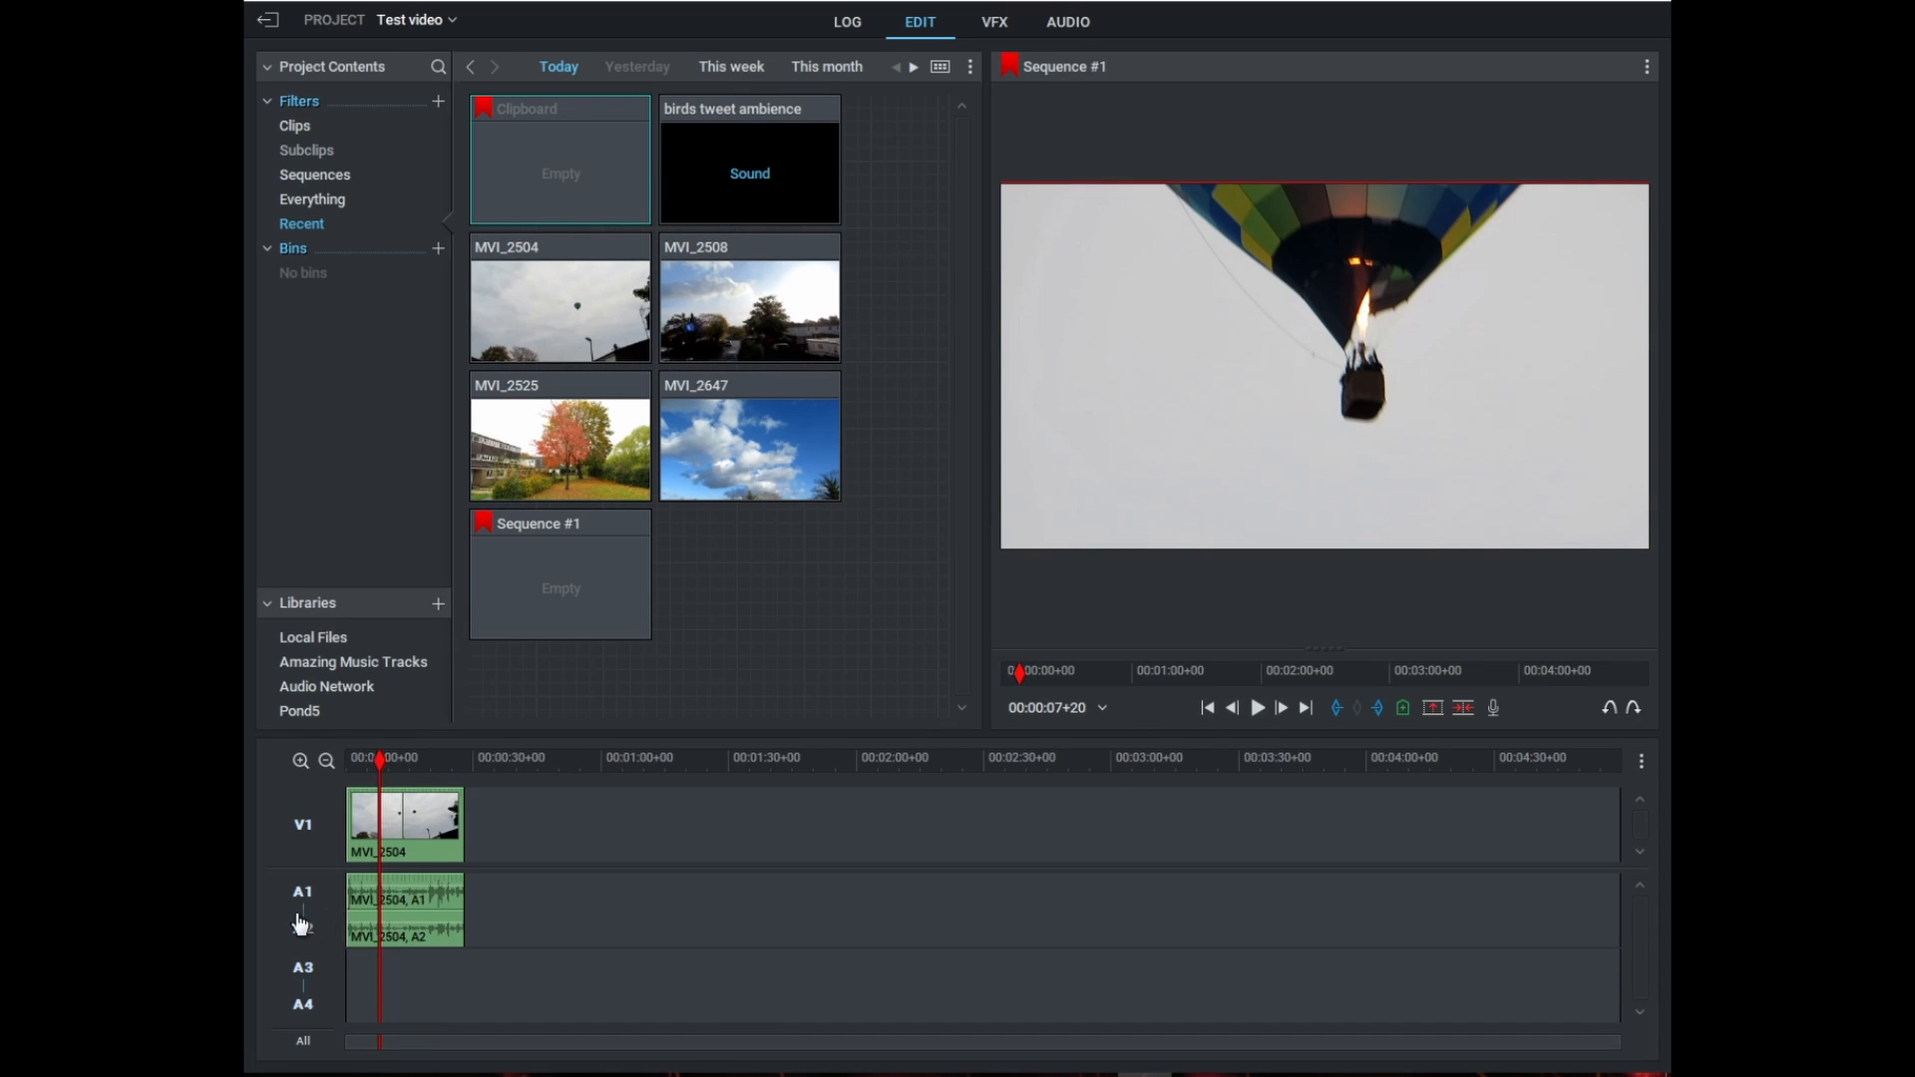
pyautogui.click(300, 921)
pyautogui.click(299, 894)
pyautogui.click(301, 829)
pyautogui.click(301, 830)
pyautogui.click(302, 832)
pyautogui.click(298, 851)
# - Split the MVI_2504 clip at 00:00:11+19
pyautogui.moveTo(383, 786)
pyautogui.mouseDown()
pyautogui.moveTo(346, 794)
pyautogui.moveTo(396, 804)
pyautogui.mouseUp()
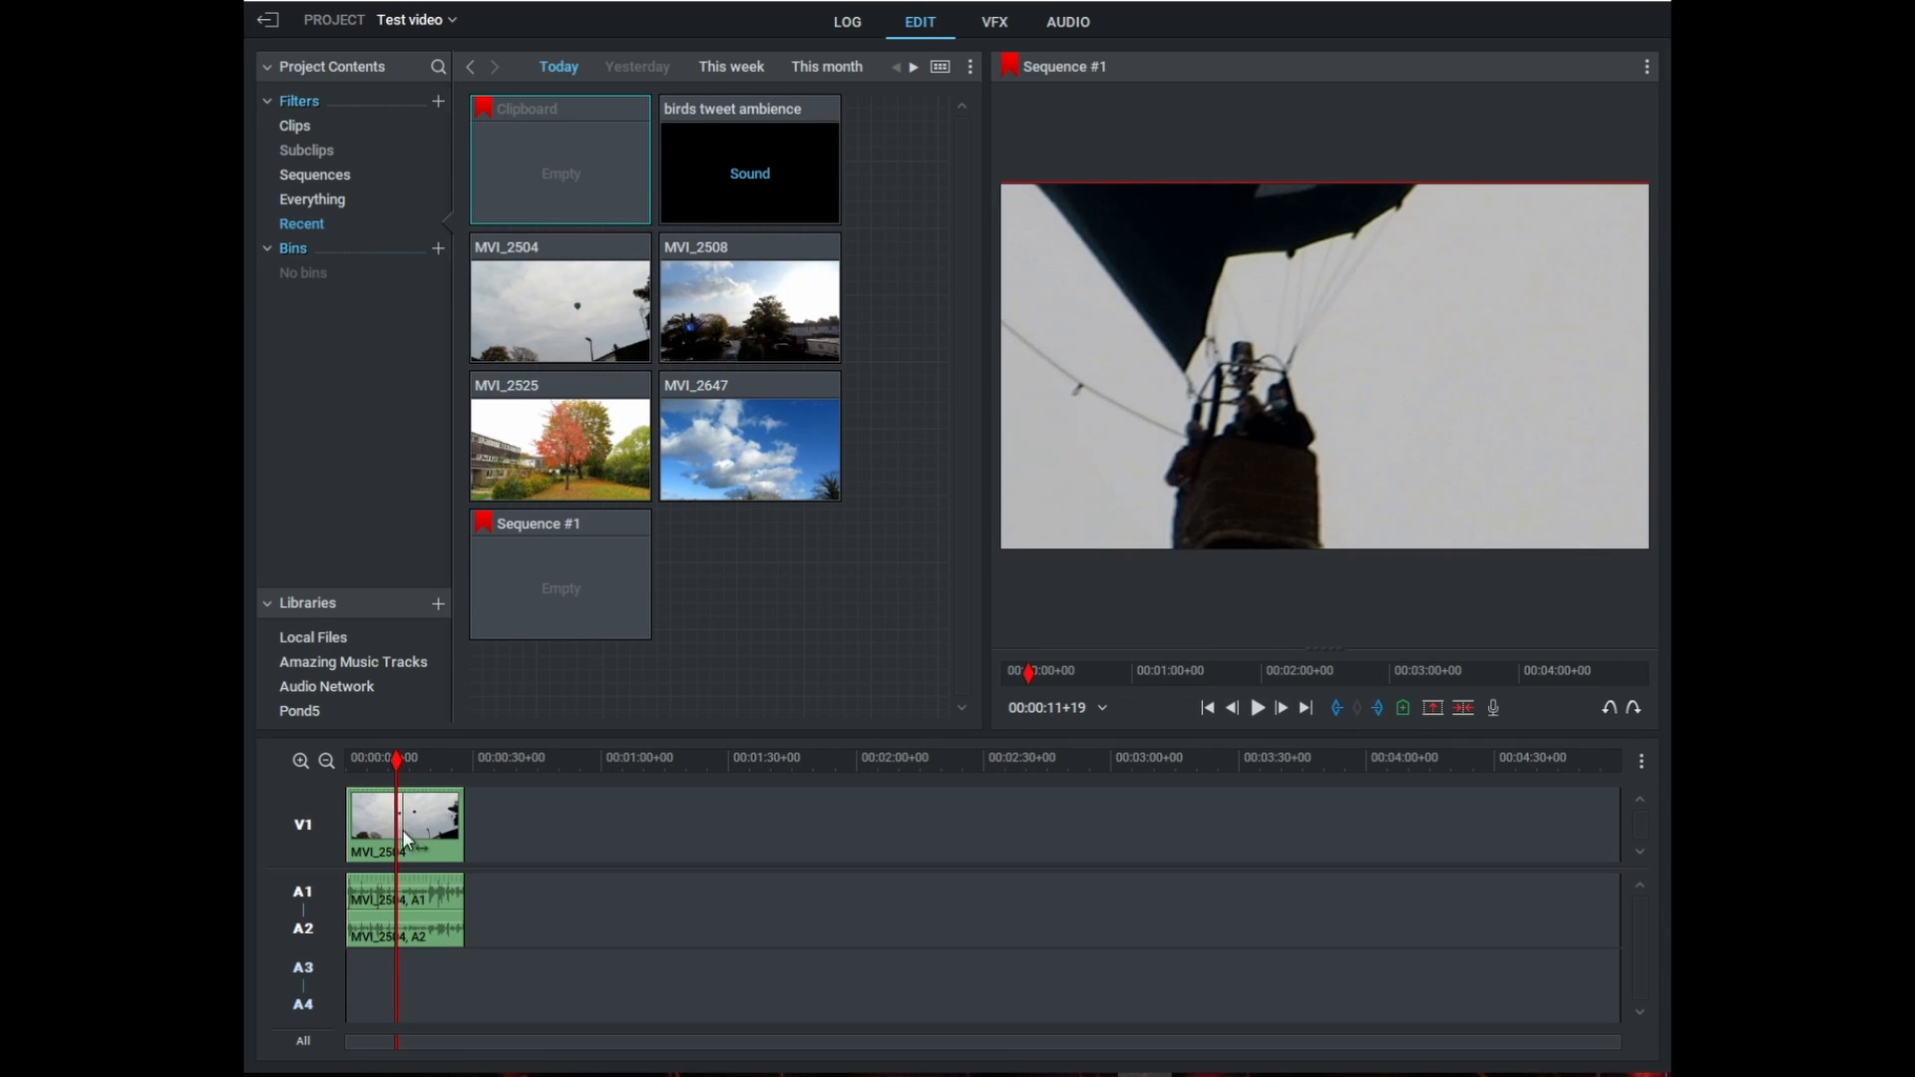
pyautogui.click(300, 761)
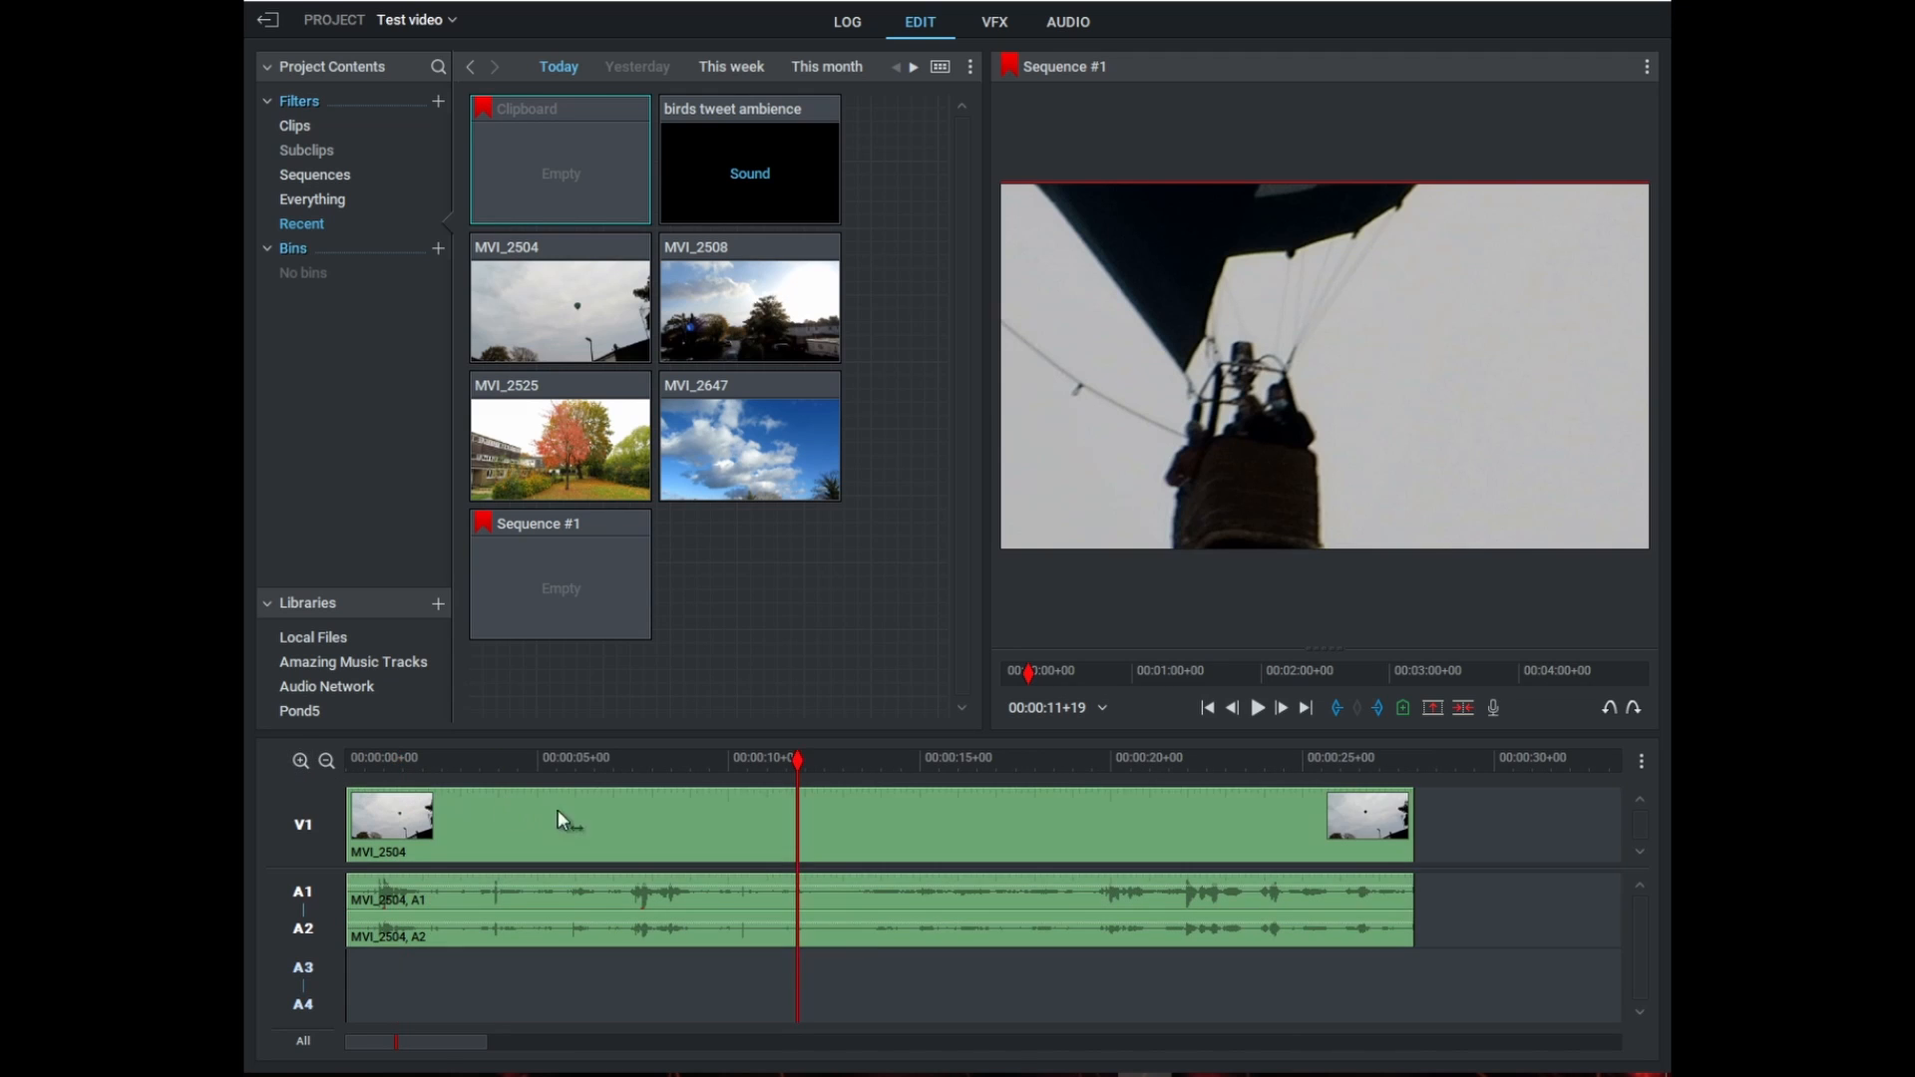
pyautogui.press('c')
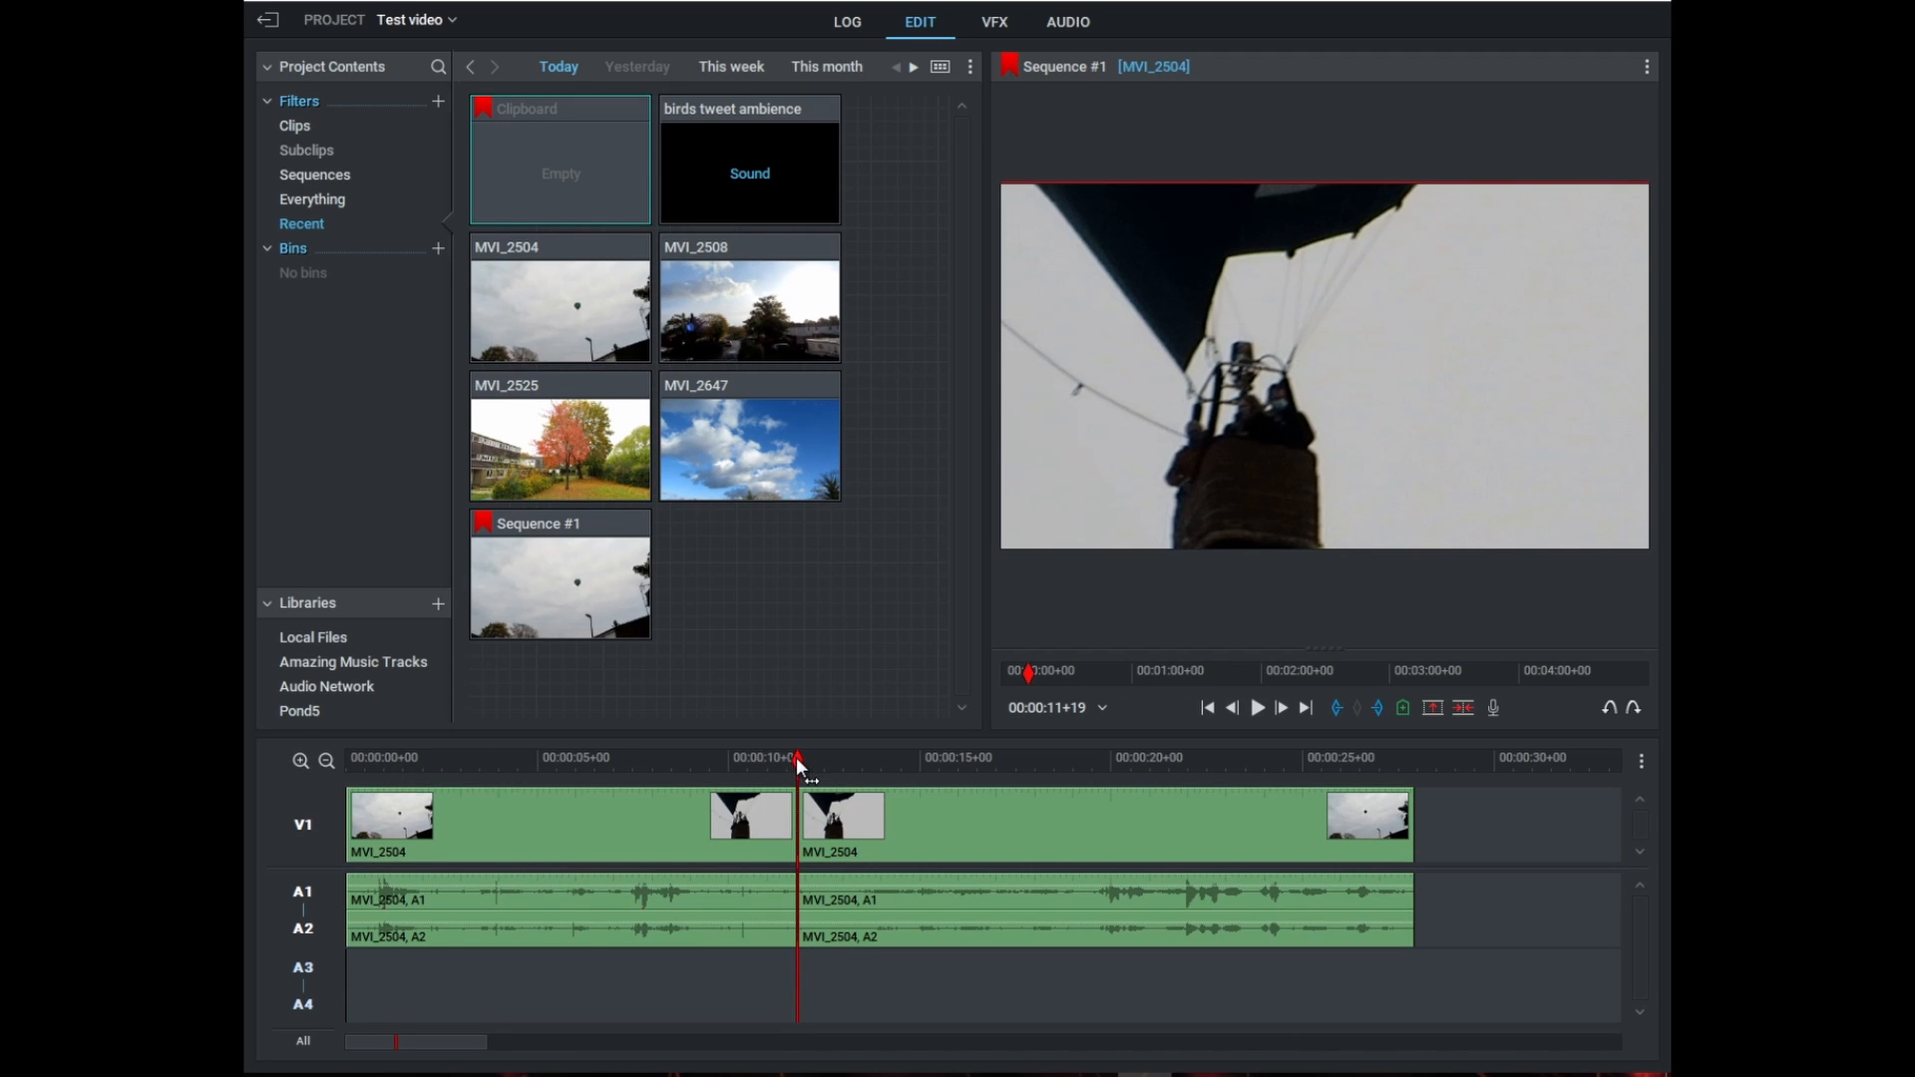
# - Delete the MVI_2504 segment before the cut and close the gap it leaves on the timeline
pyautogui.moveTo(796, 756); pyautogui.dragTo(782, 764)
pyautogui.click(695, 856)
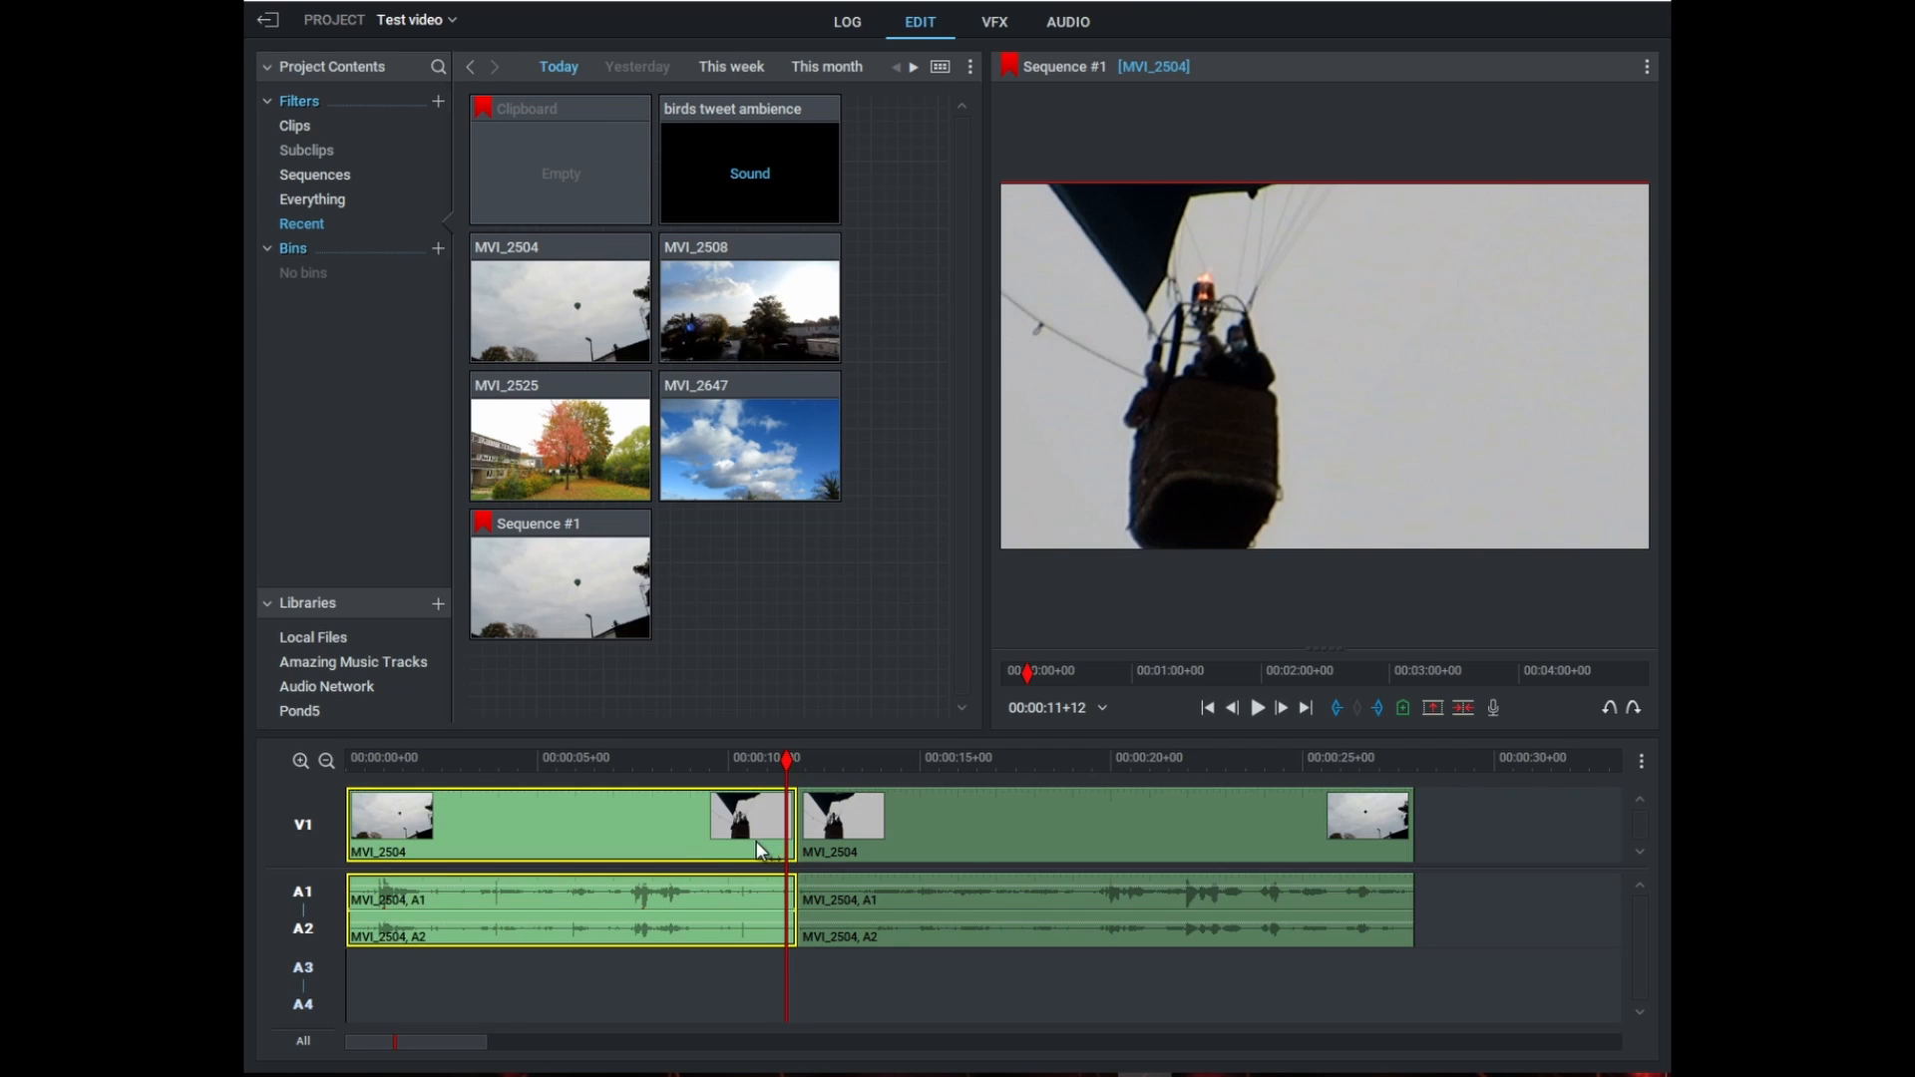
pyautogui.press('Delete')
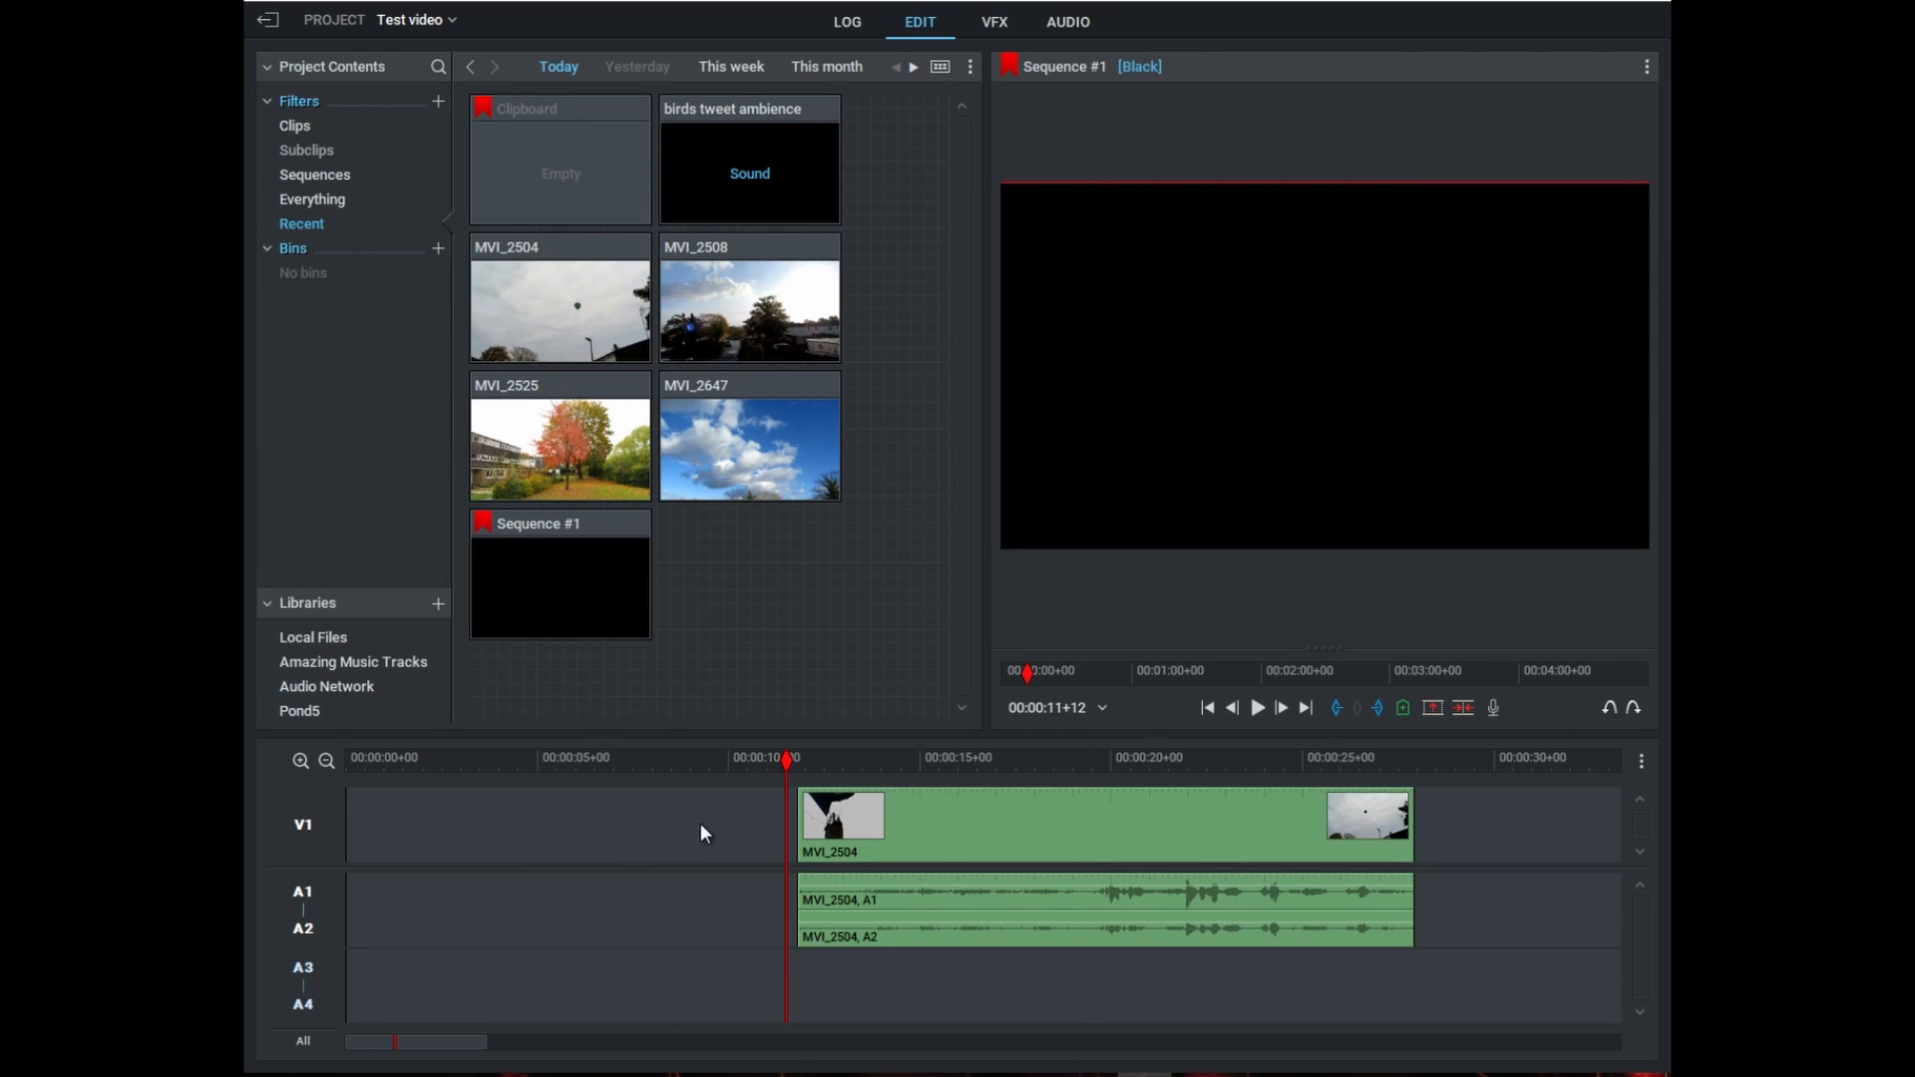
pyautogui.rightClick(700, 823)
pyautogui.click(718, 787)
# - Split the remaining MVI_2504 clip at 00:00:07+18 and change the first segment's speed to 500% with the Resize method
pyautogui.moveTo(349, 773); pyautogui.dragTo(641, 864)
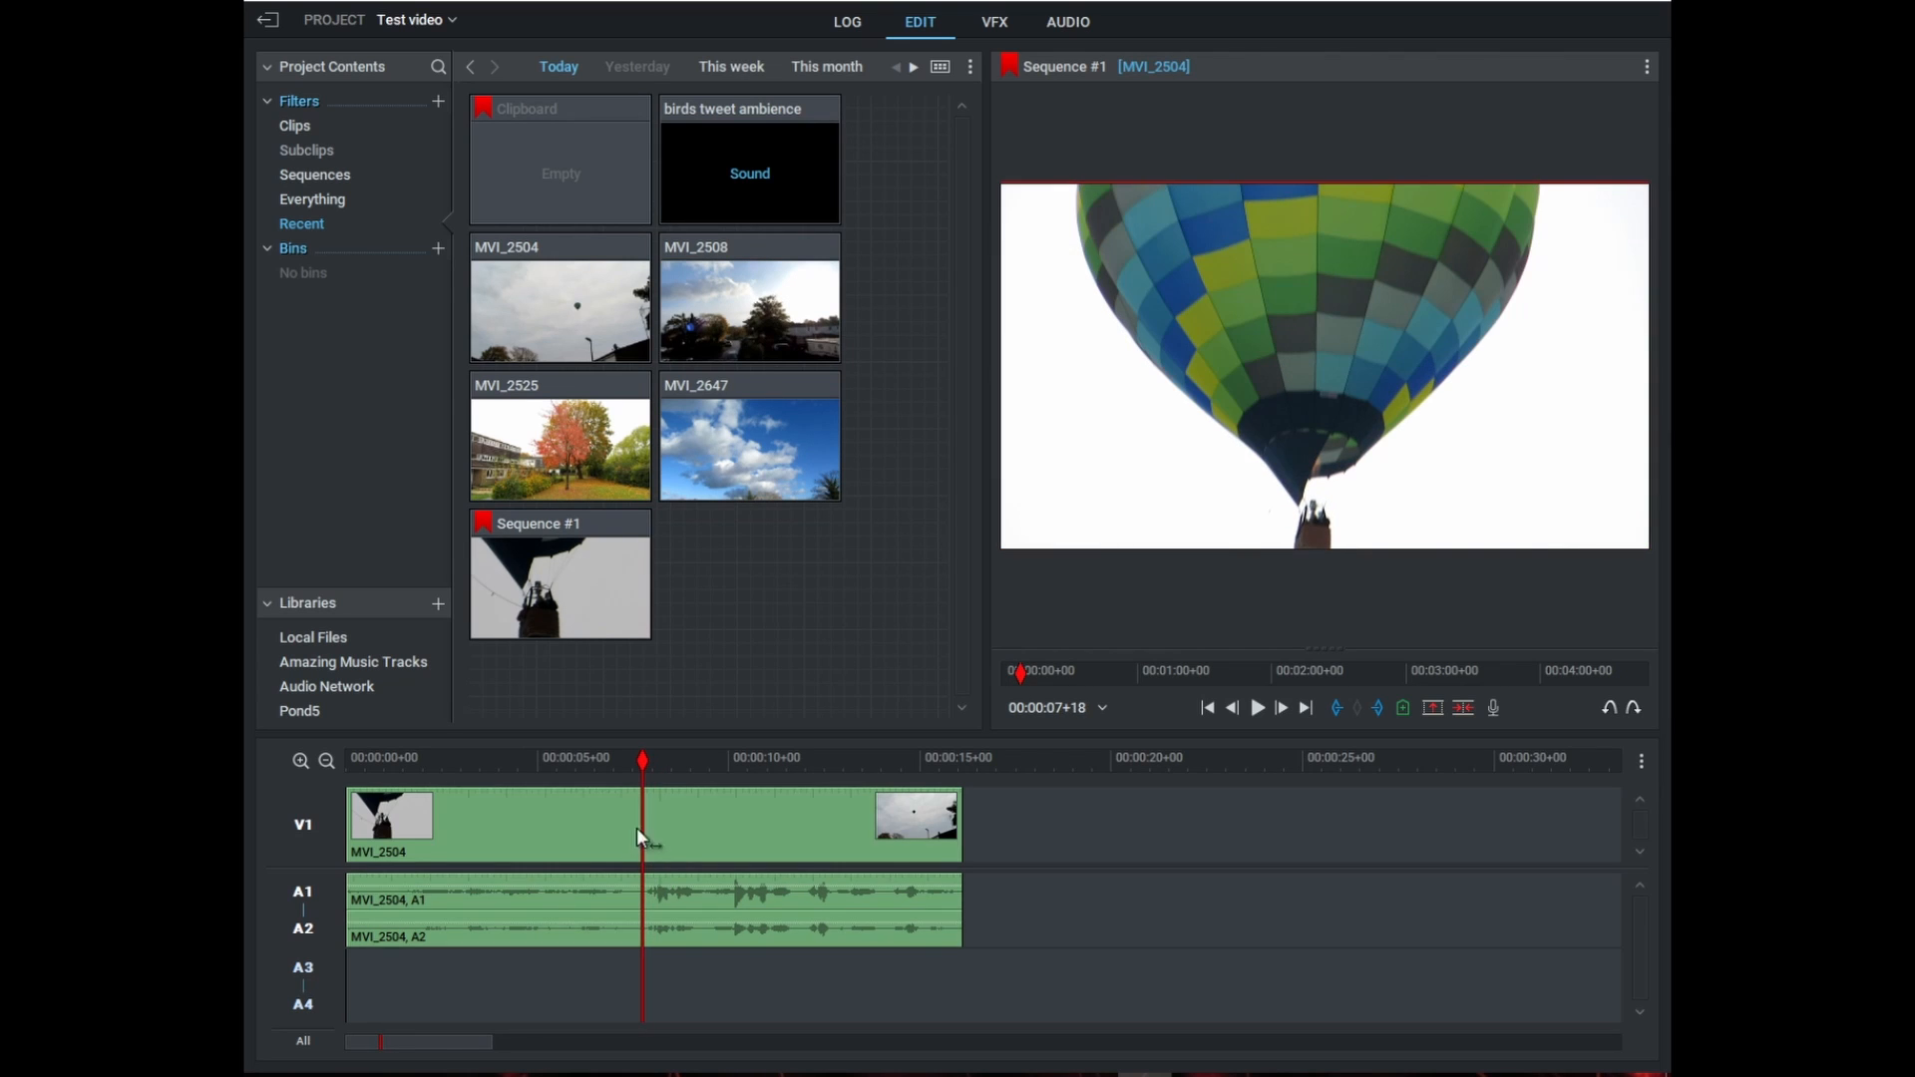
pyautogui.press('c')
pyautogui.moveTo(637, 769); pyautogui.dragTo(474, 770)
pyautogui.rightClick(529, 832)
pyautogui.click(531, 790)
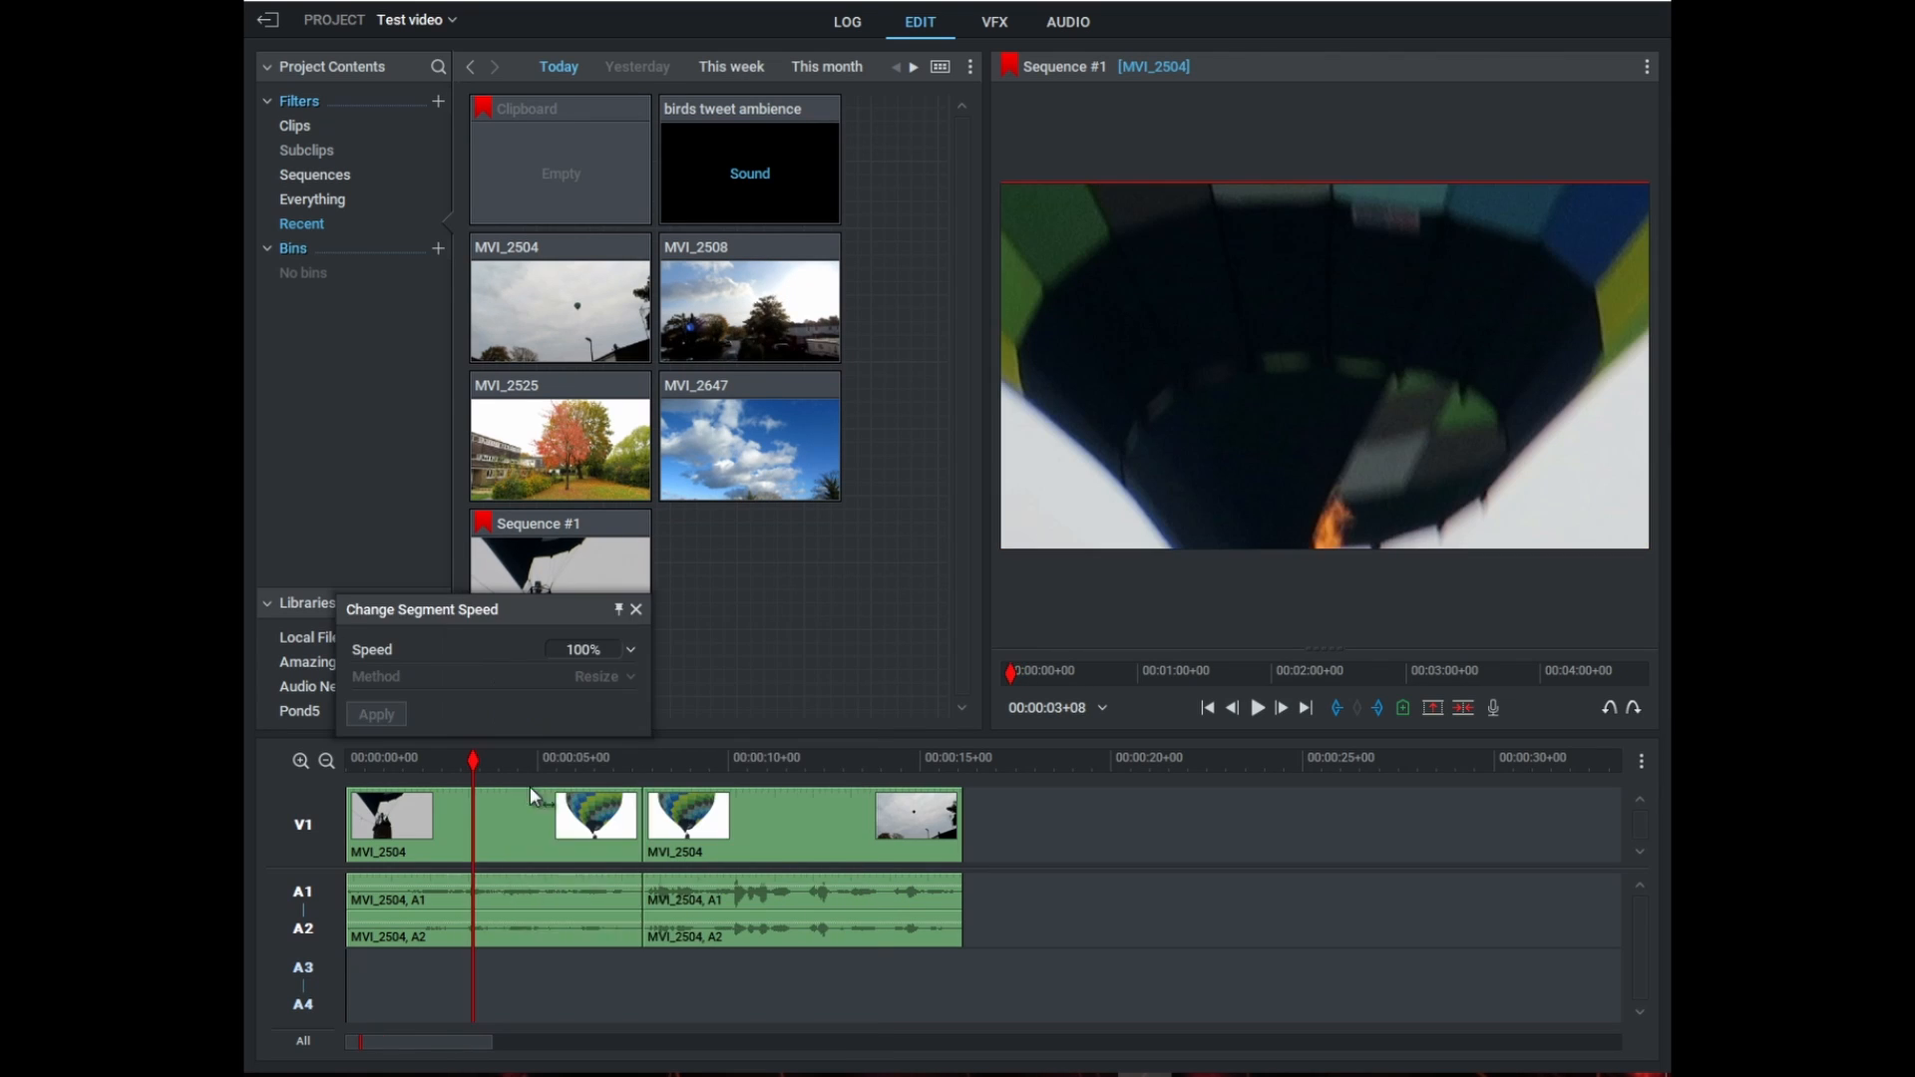
pyautogui.click(631, 652)
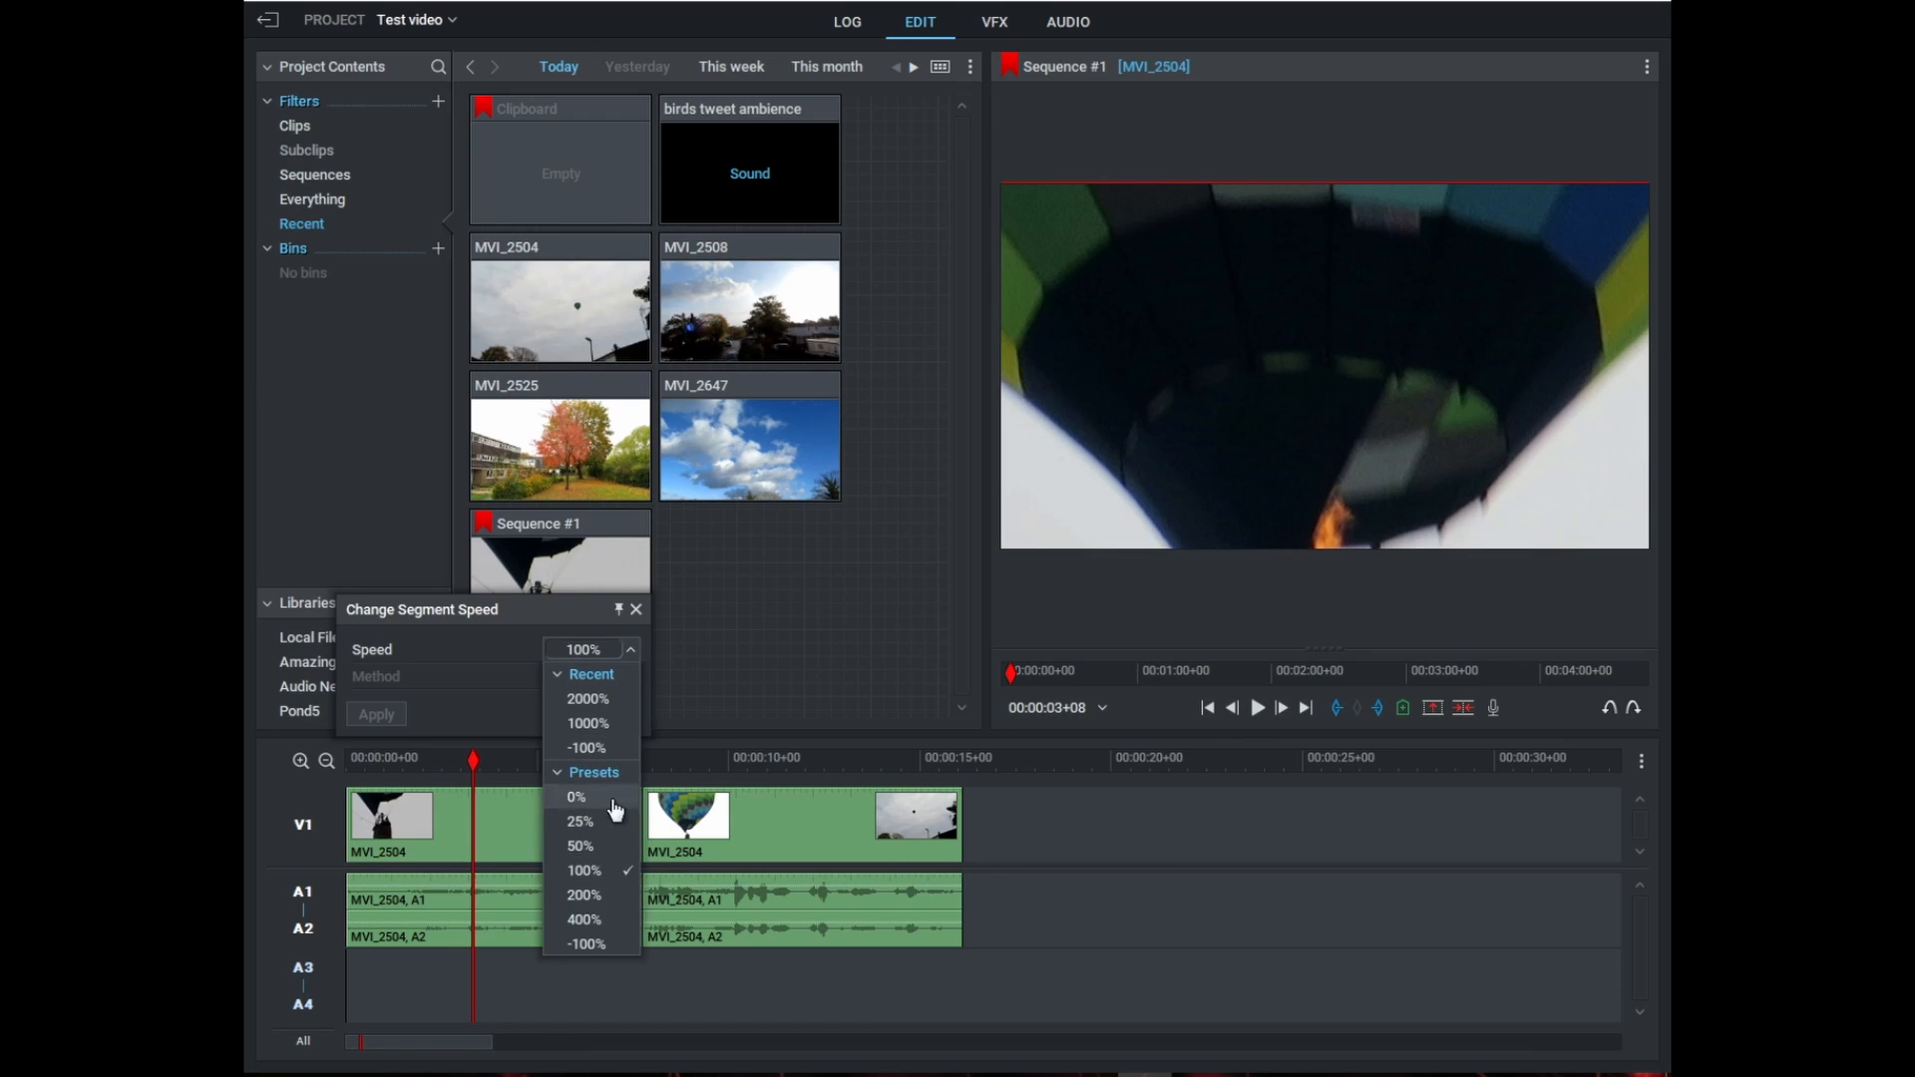
pyautogui.click(611, 928)
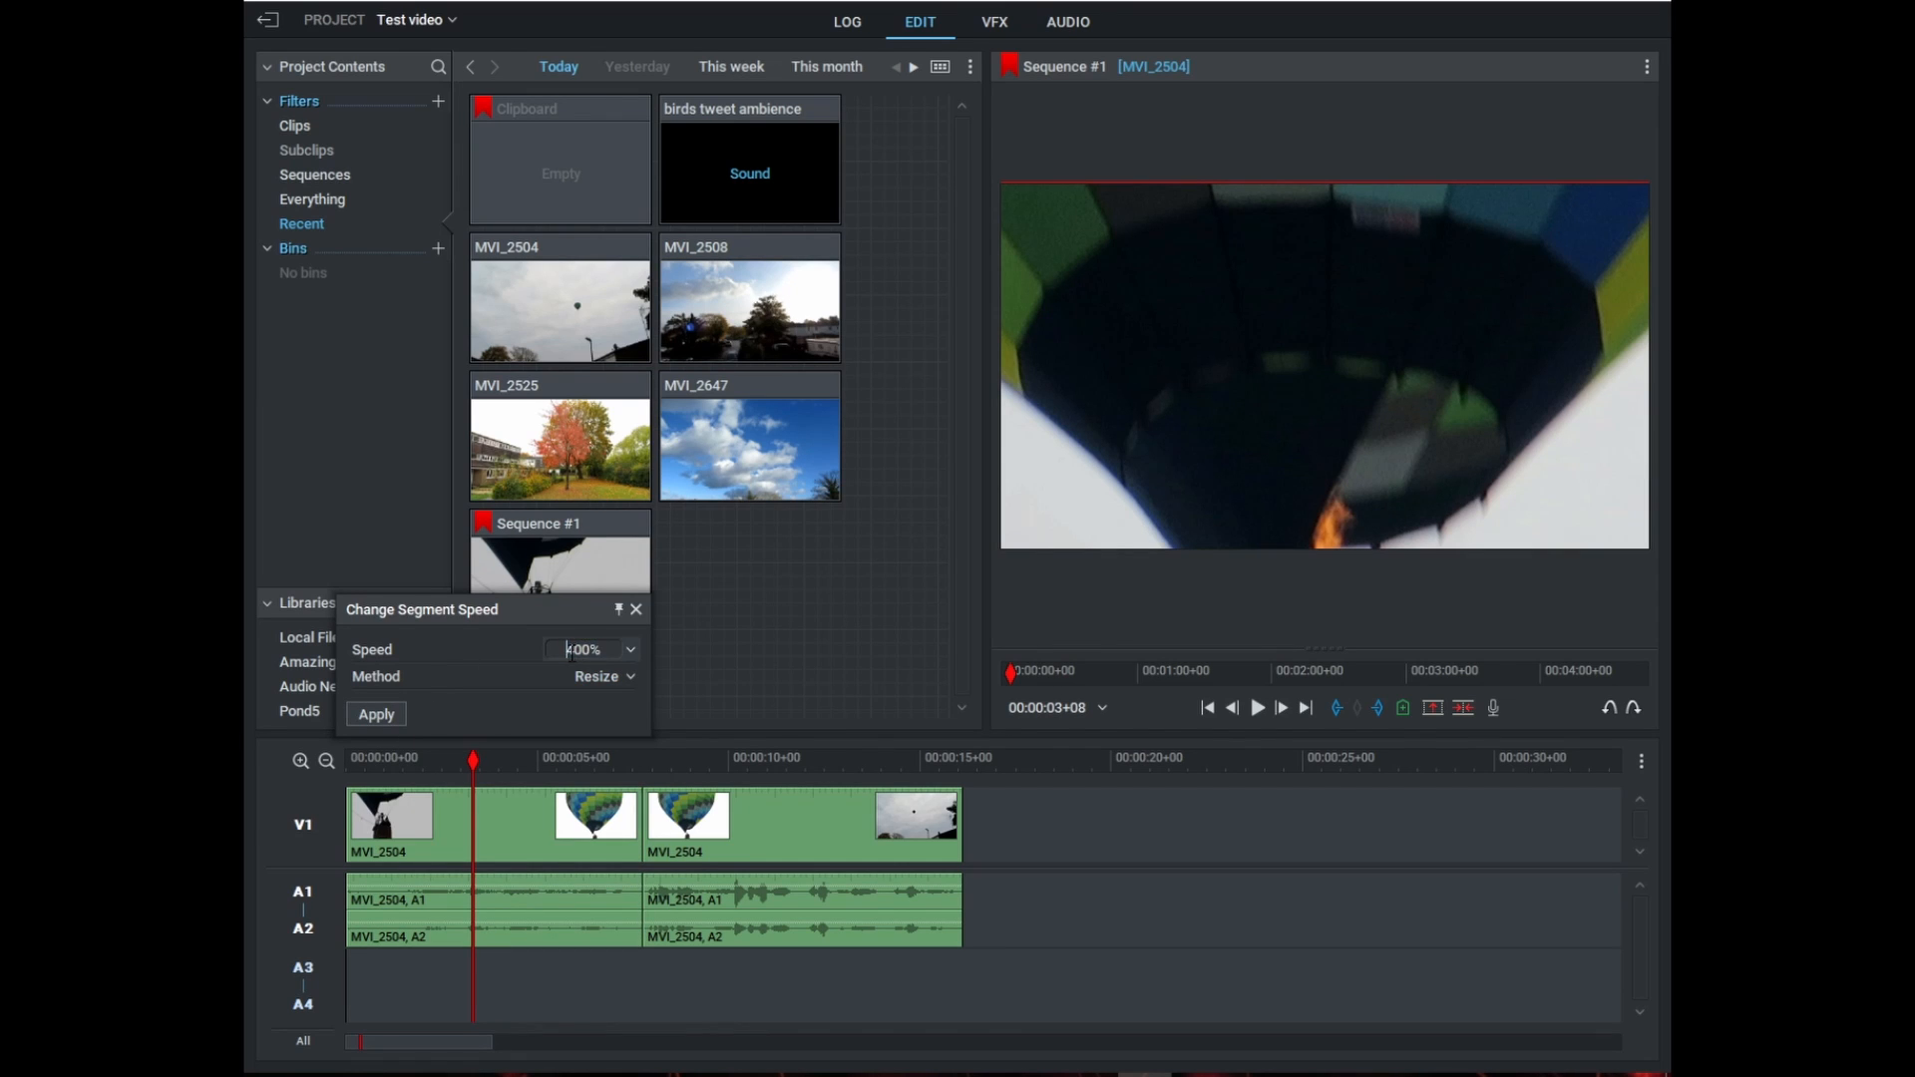
pyautogui.write('5')
pyautogui.click(399, 714)
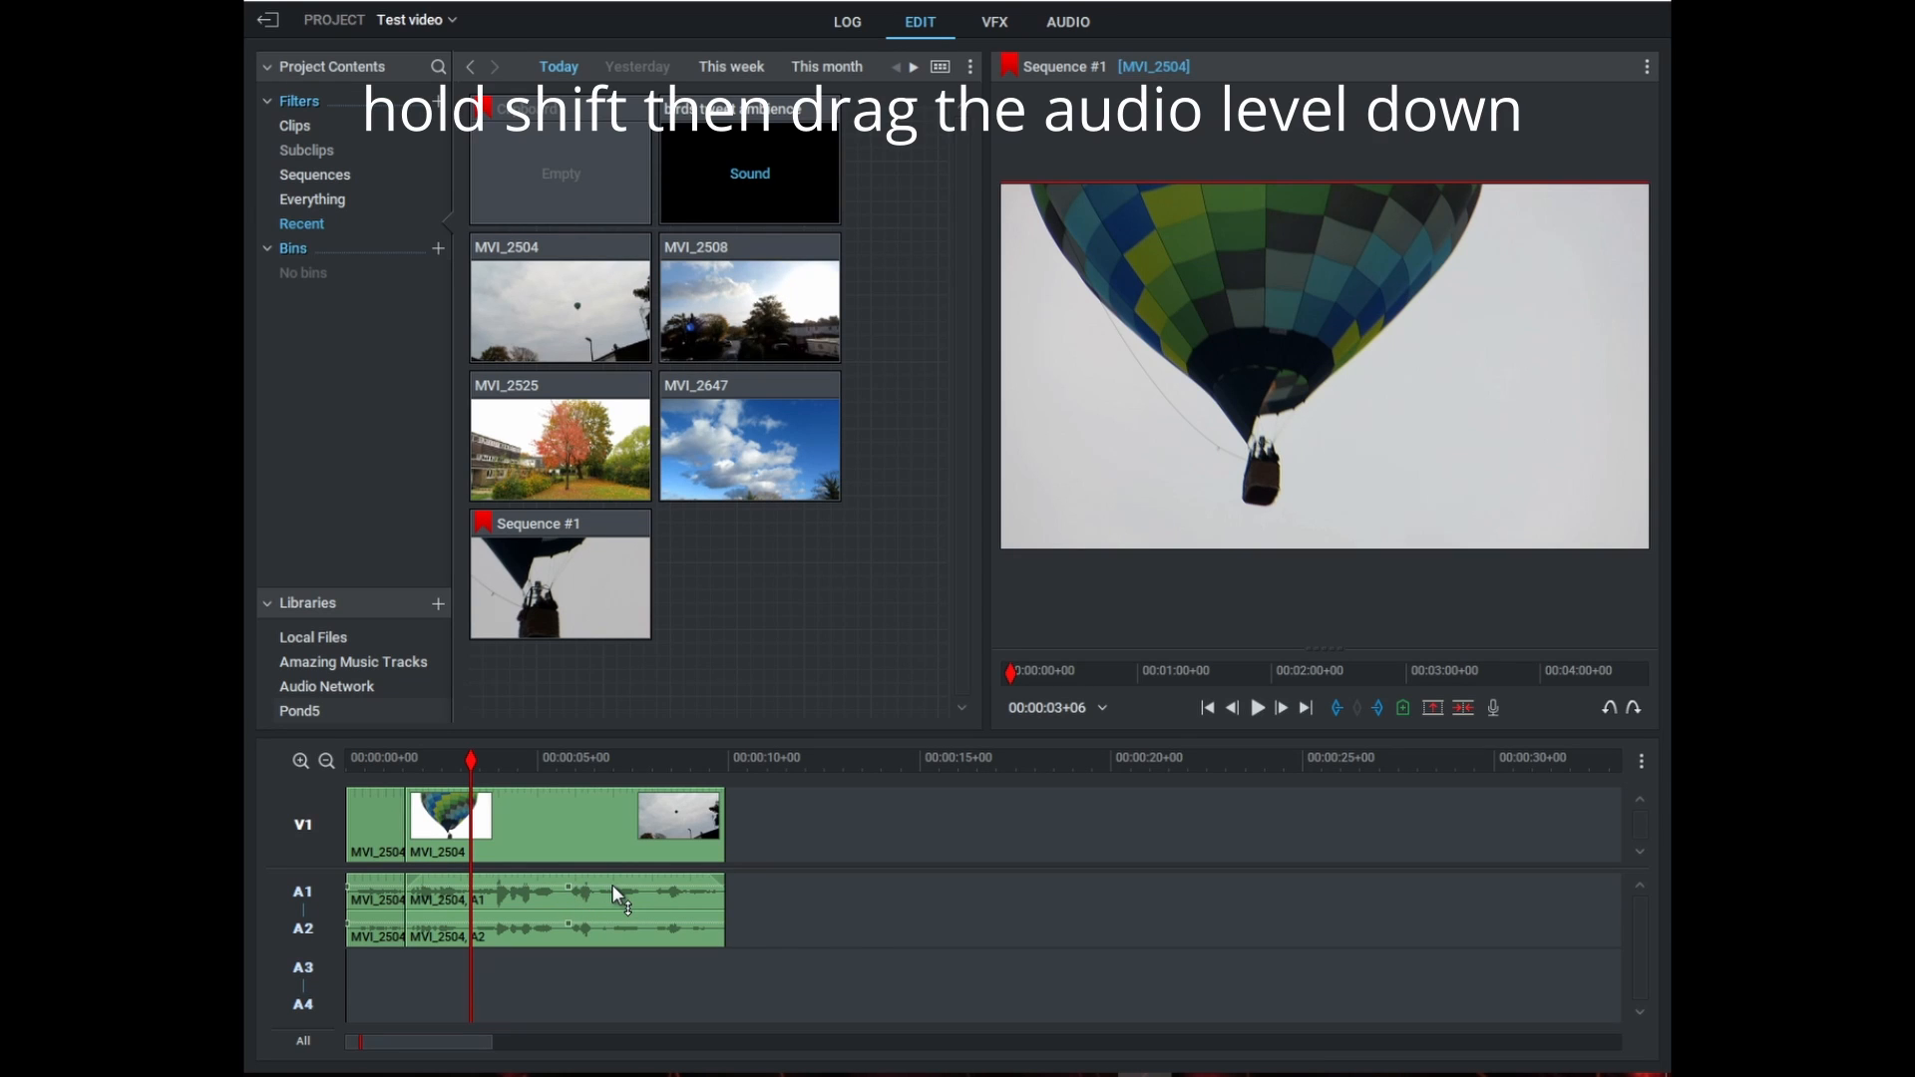
# - Lower the second MVI_2504 segment's audio level to the minimum and add birds tweet ambience at the start of tracks A3 and A4
pyautogui.moveTo(613, 885); pyautogui.dragTo(629, 949)
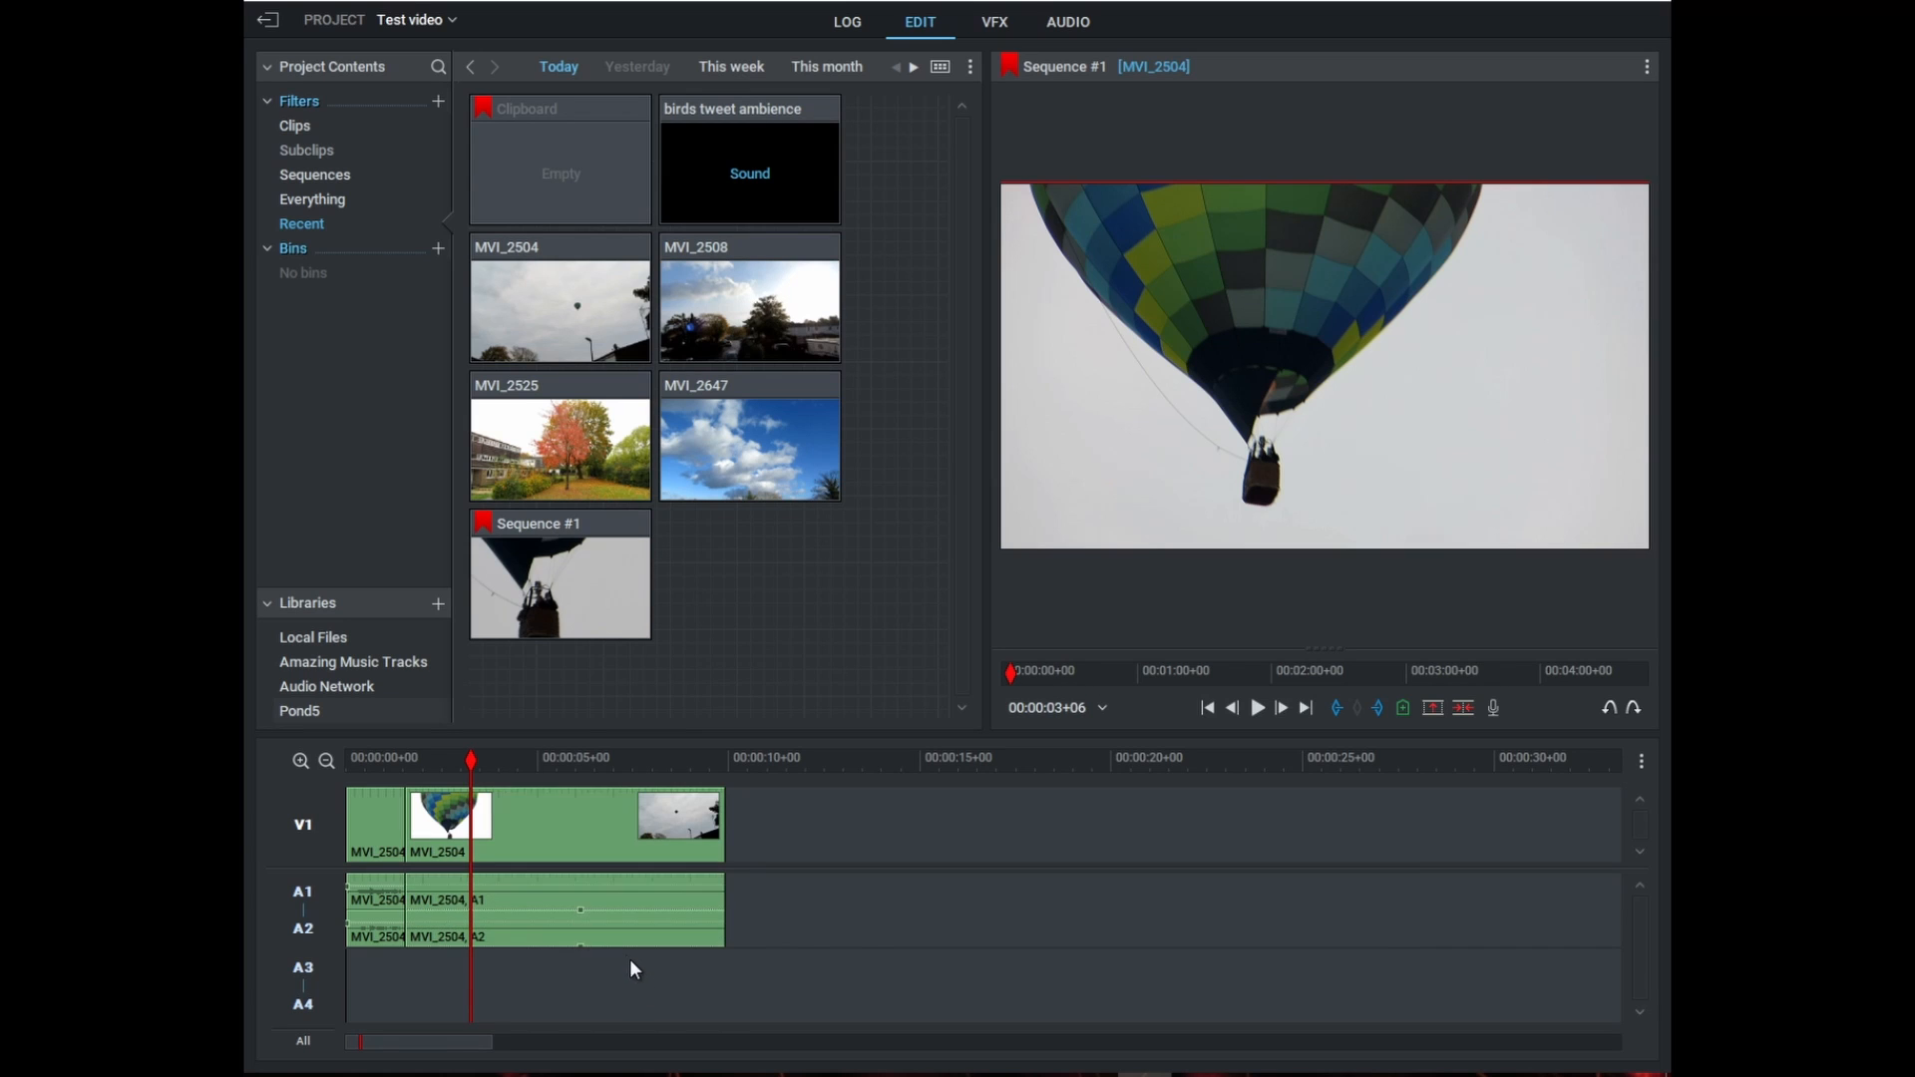
pyautogui.click(709, 199)
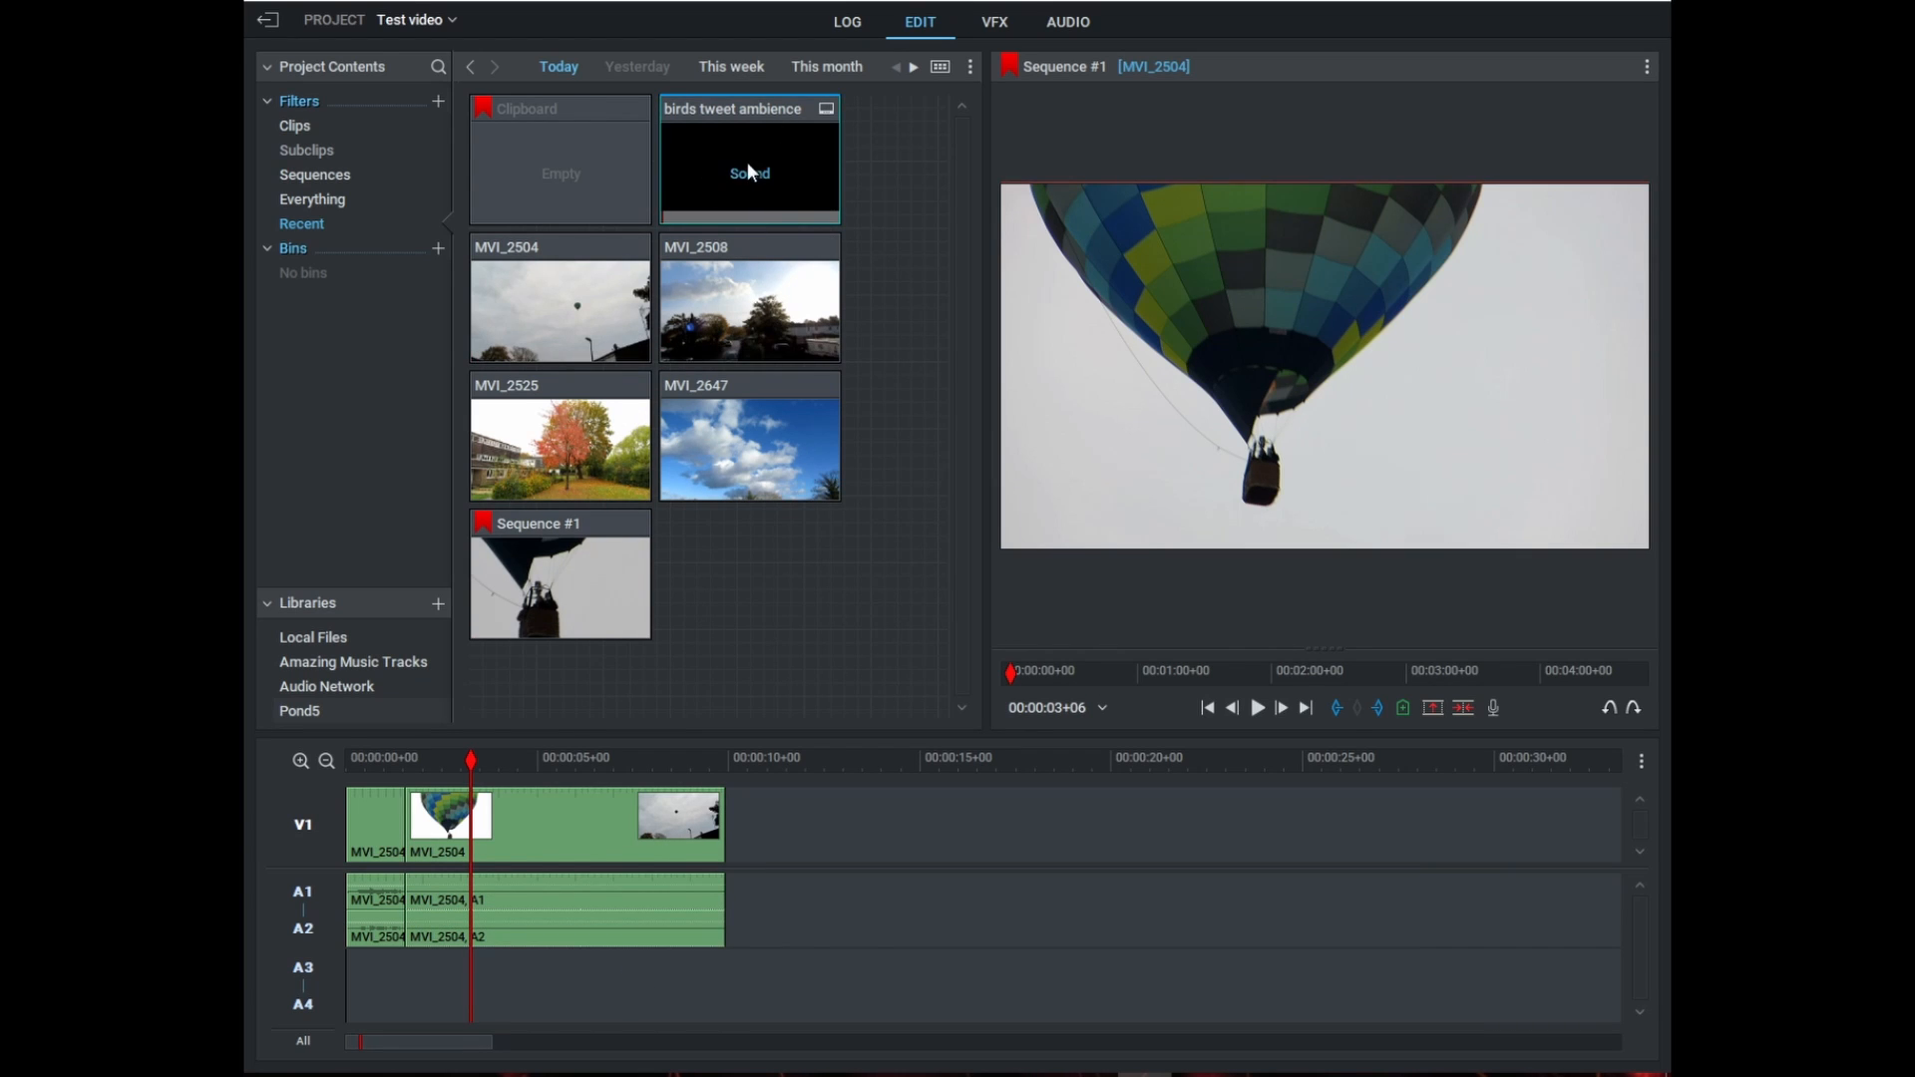
pyautogui.moveTo(750, 162); pyautogui.dragTo(363, 985)
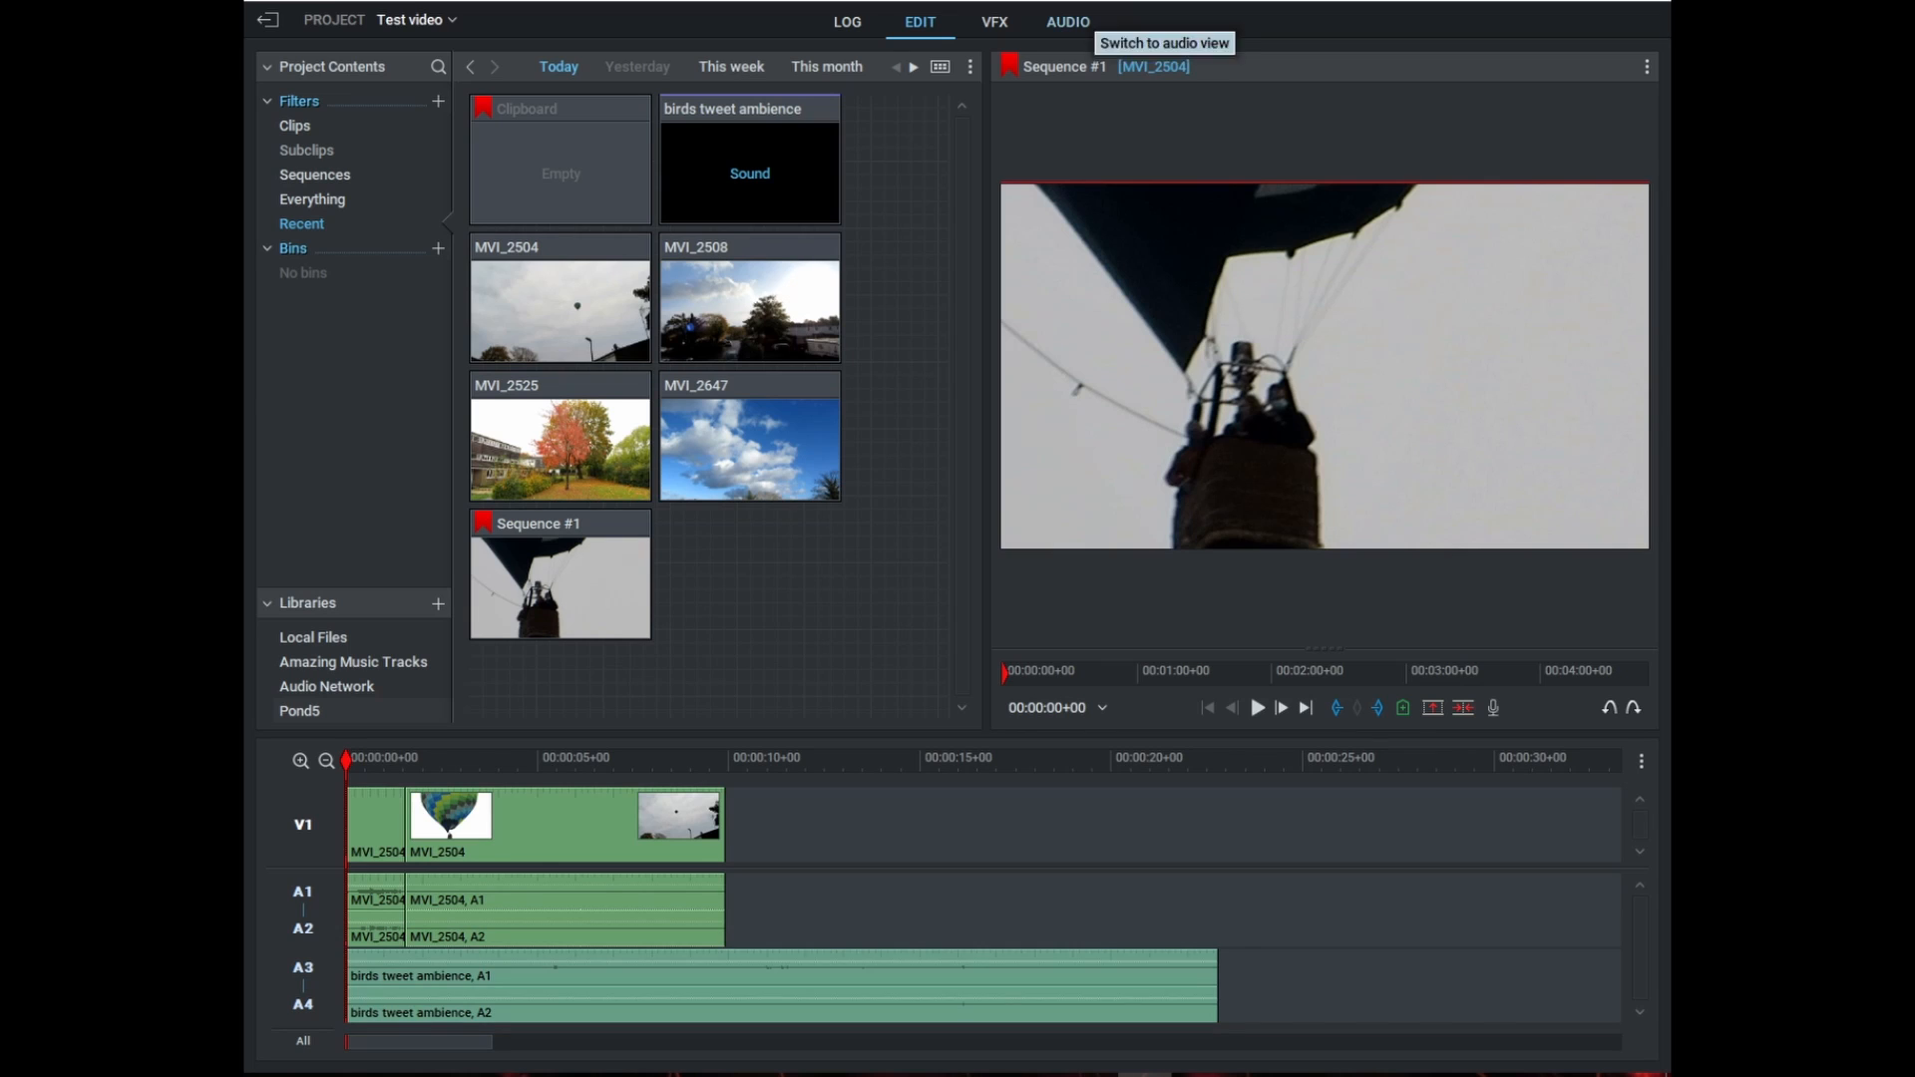
# - Raise the birds tweet ambience level in the audio view and play the sequence
pyautogui.click(1069, 22)
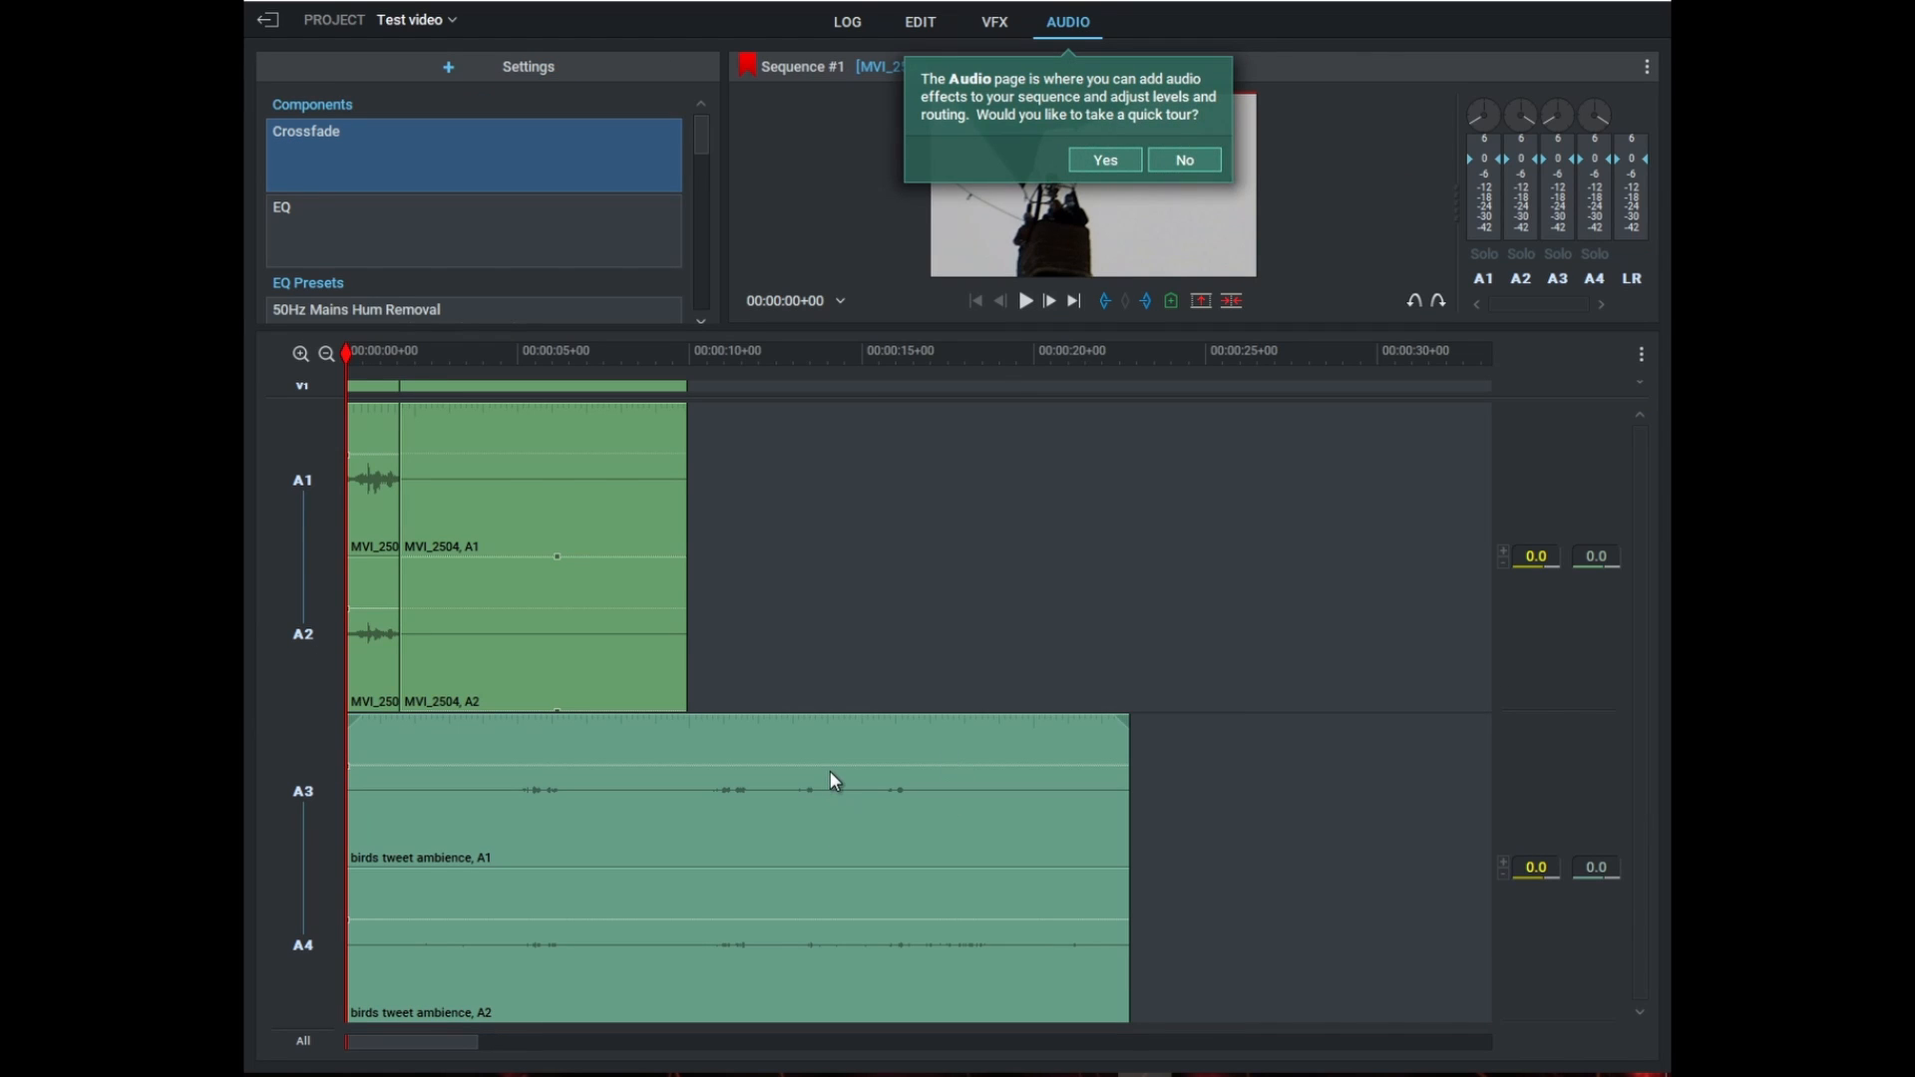
pyautogui.moveTo(835, 763); pyautogui.dragTo(862, 666)
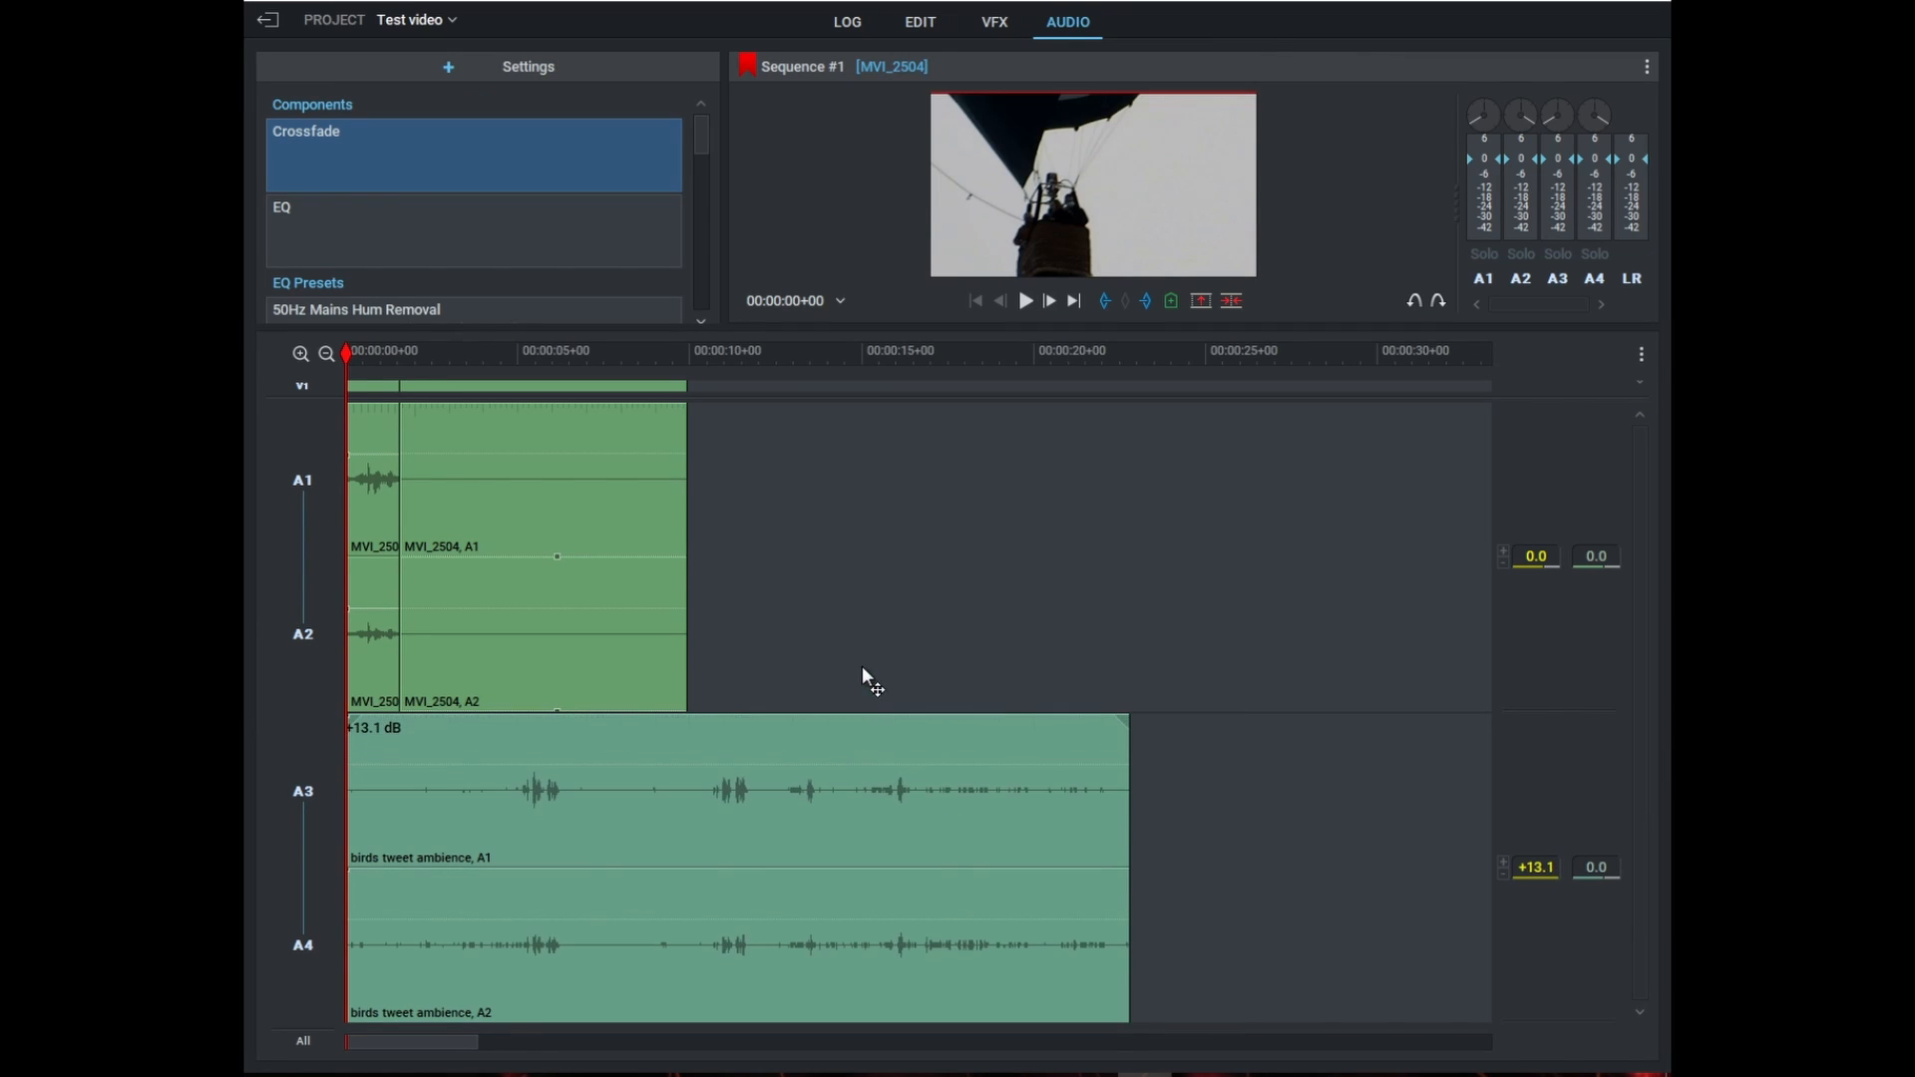
pyautogui.moveTo(863, 586); pyautogui.dragTo(877, 704)
pyautogui.press('space')
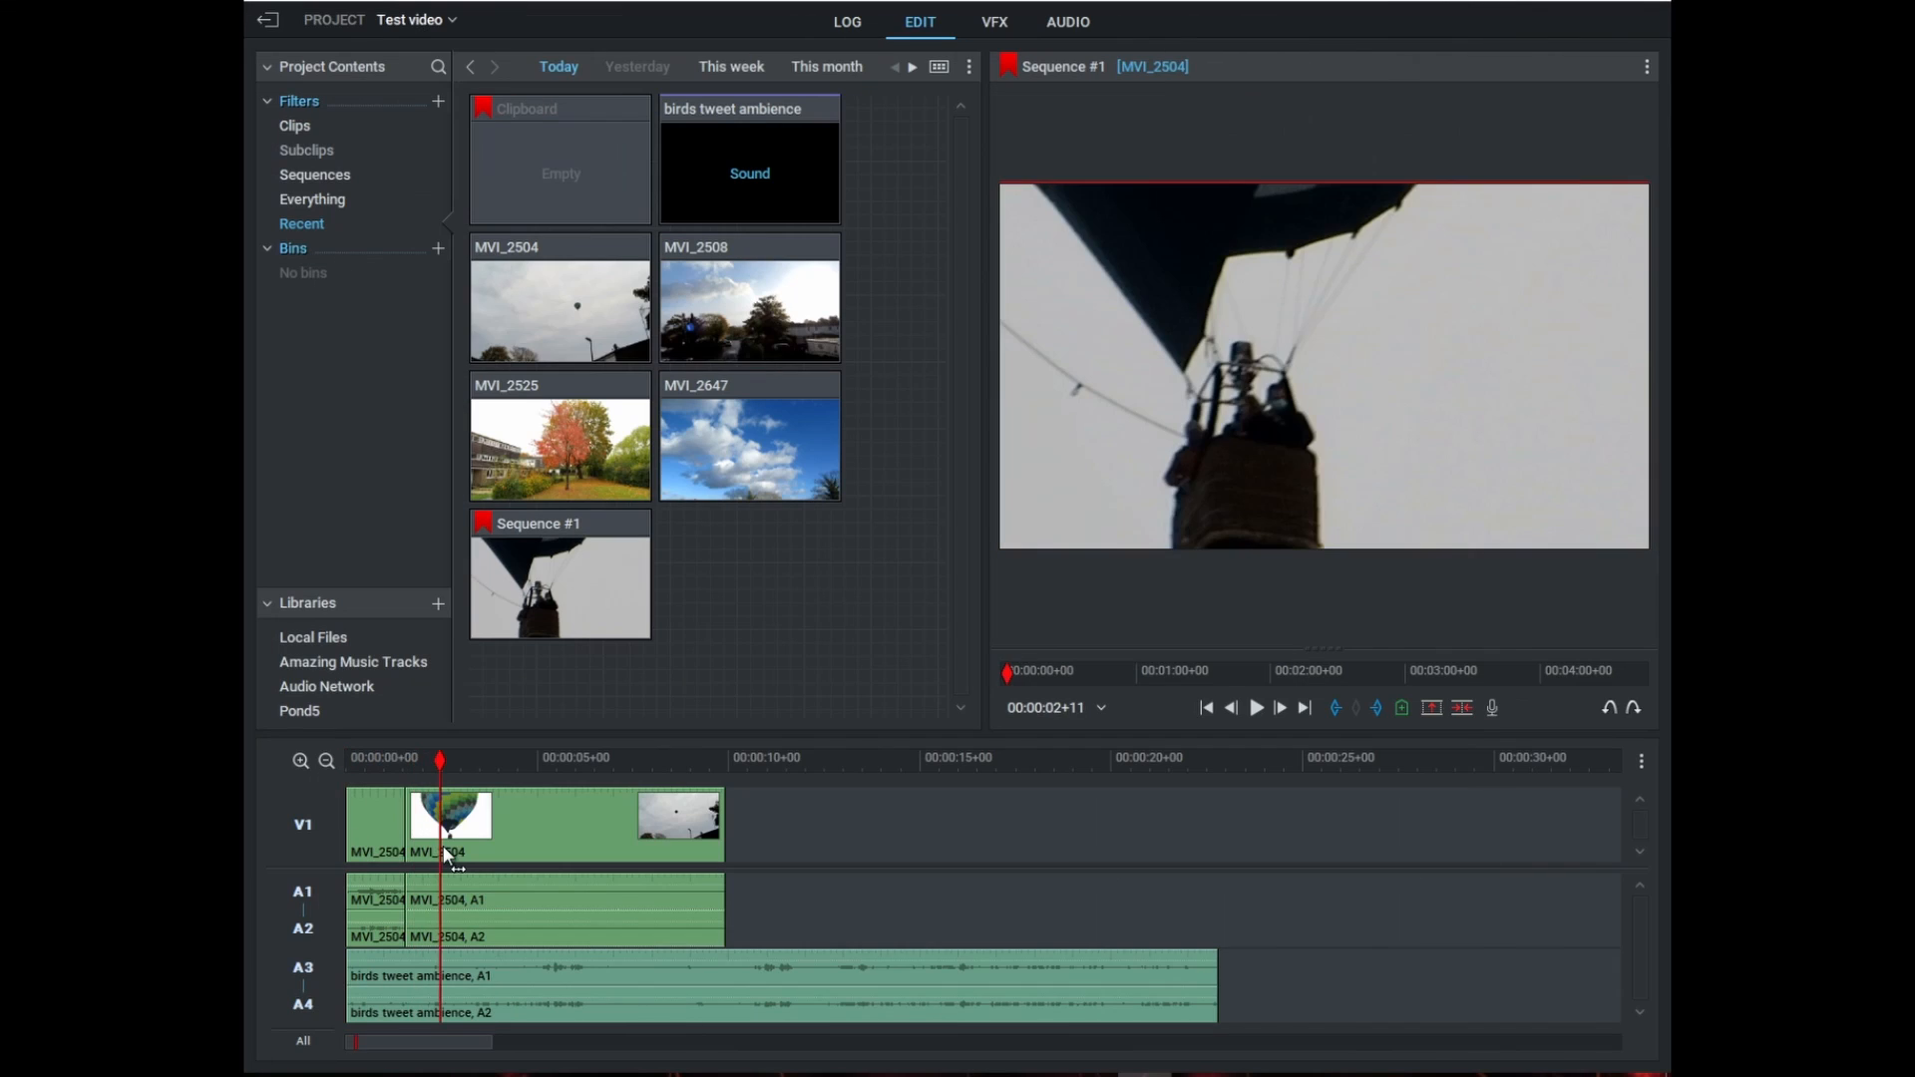
# - Add MVI_2508 directly after the MVI_2504 segments and remove all video and audio beyond 00:00:20+02
pyautogui.moveTo(448, 856); pyautogui.dragTo(722, 850)
pyautogui.moveTo(697, 295); pyautogui.dragTo(734, 895)
pyautogui.moveTo(1268, 825); pyautogui.dragTo(1121, 998)
pyautogui.press('Delete')
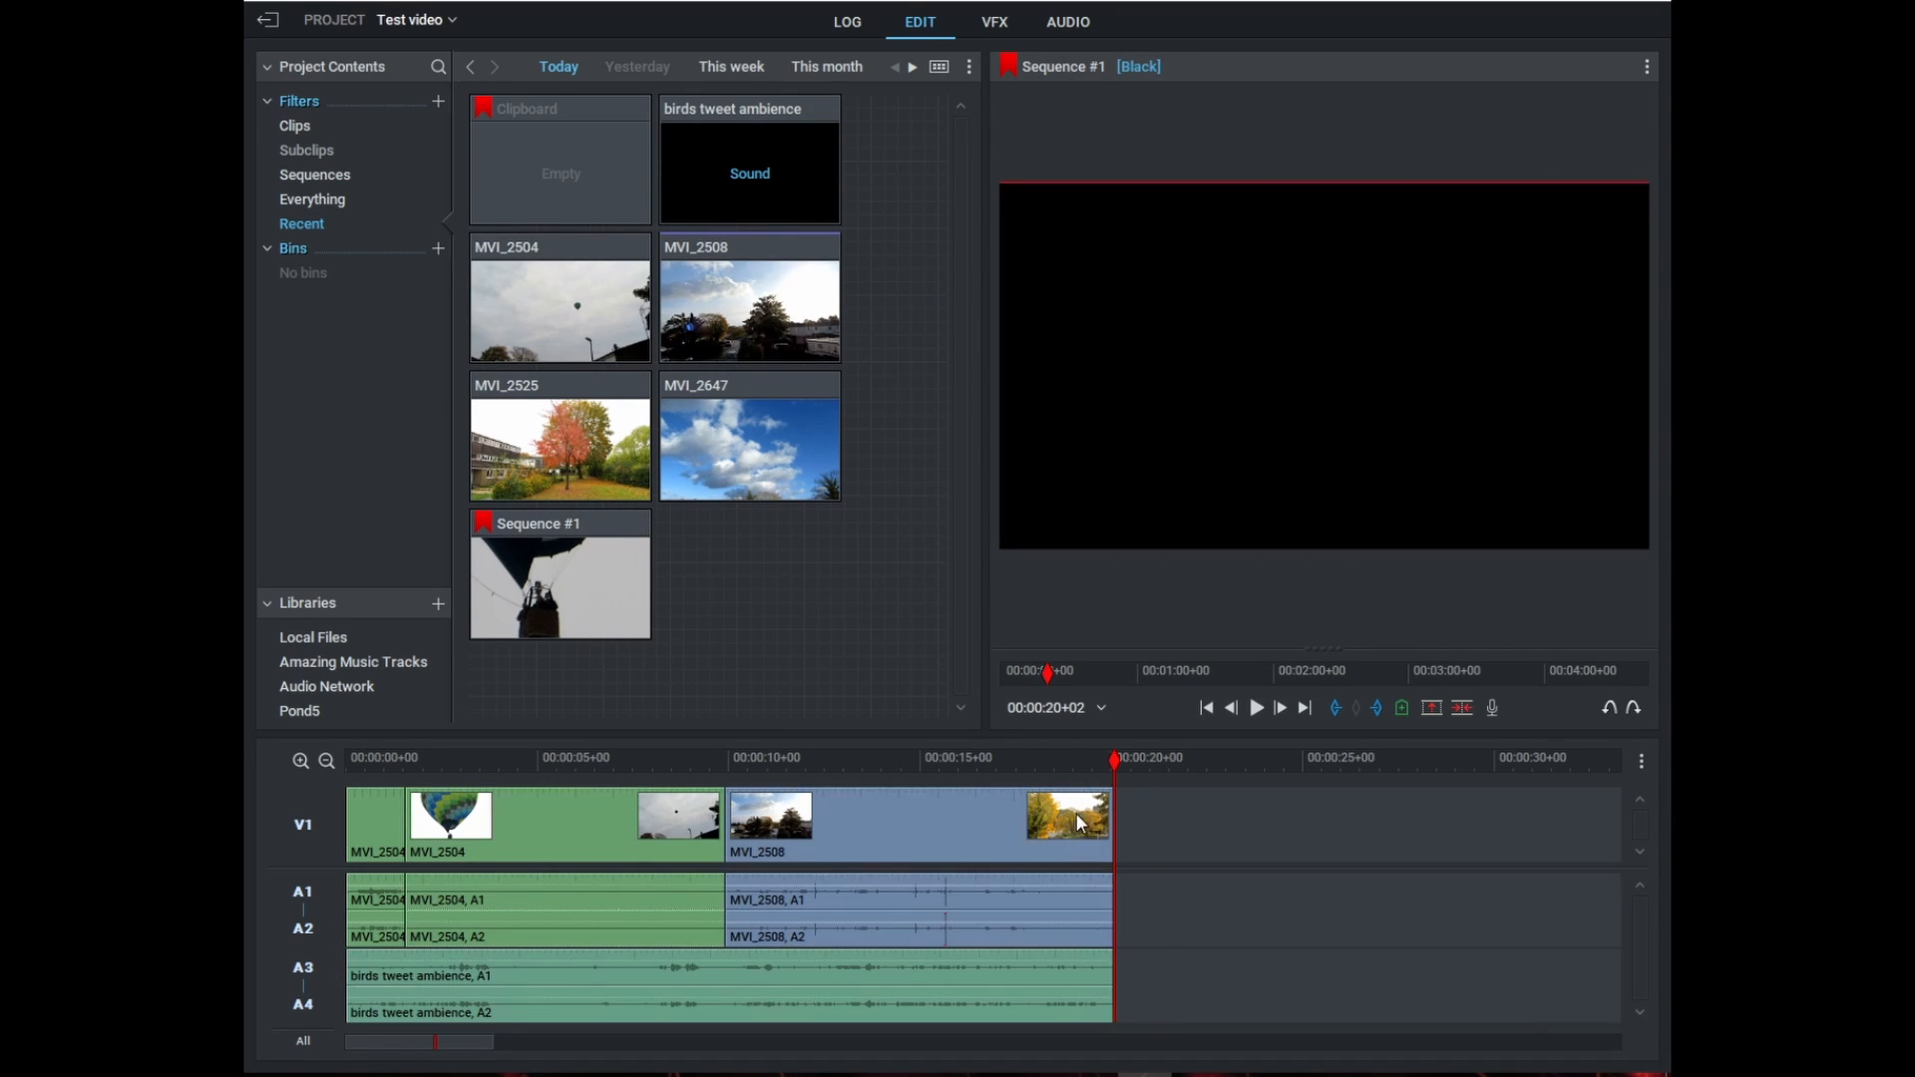
# - Add the Titles text effect to the MVI_2508 clip in the VFX view
pyautogui.moveTo(1075, 812); pyautogui.dragTo(928, 783)
pyautogui.click(992, 30)
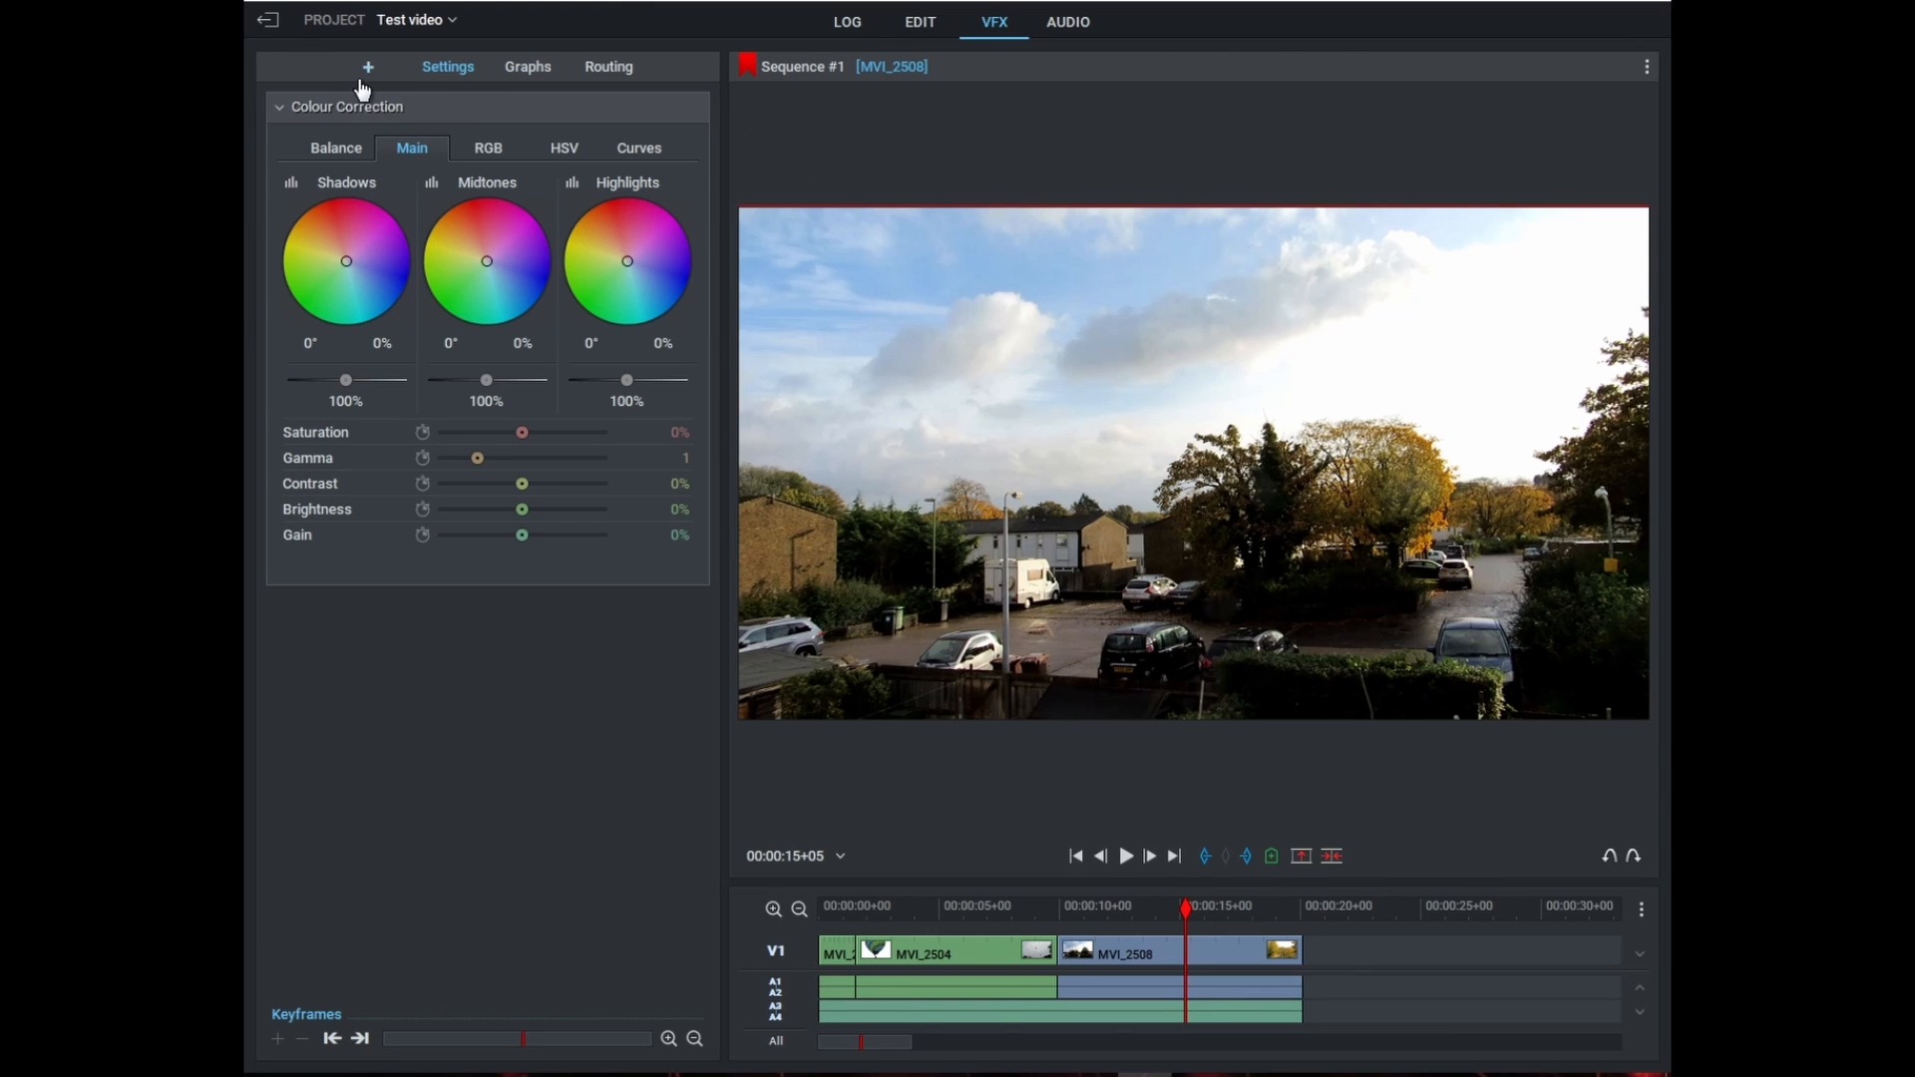
pyautogui.click(203, 110)
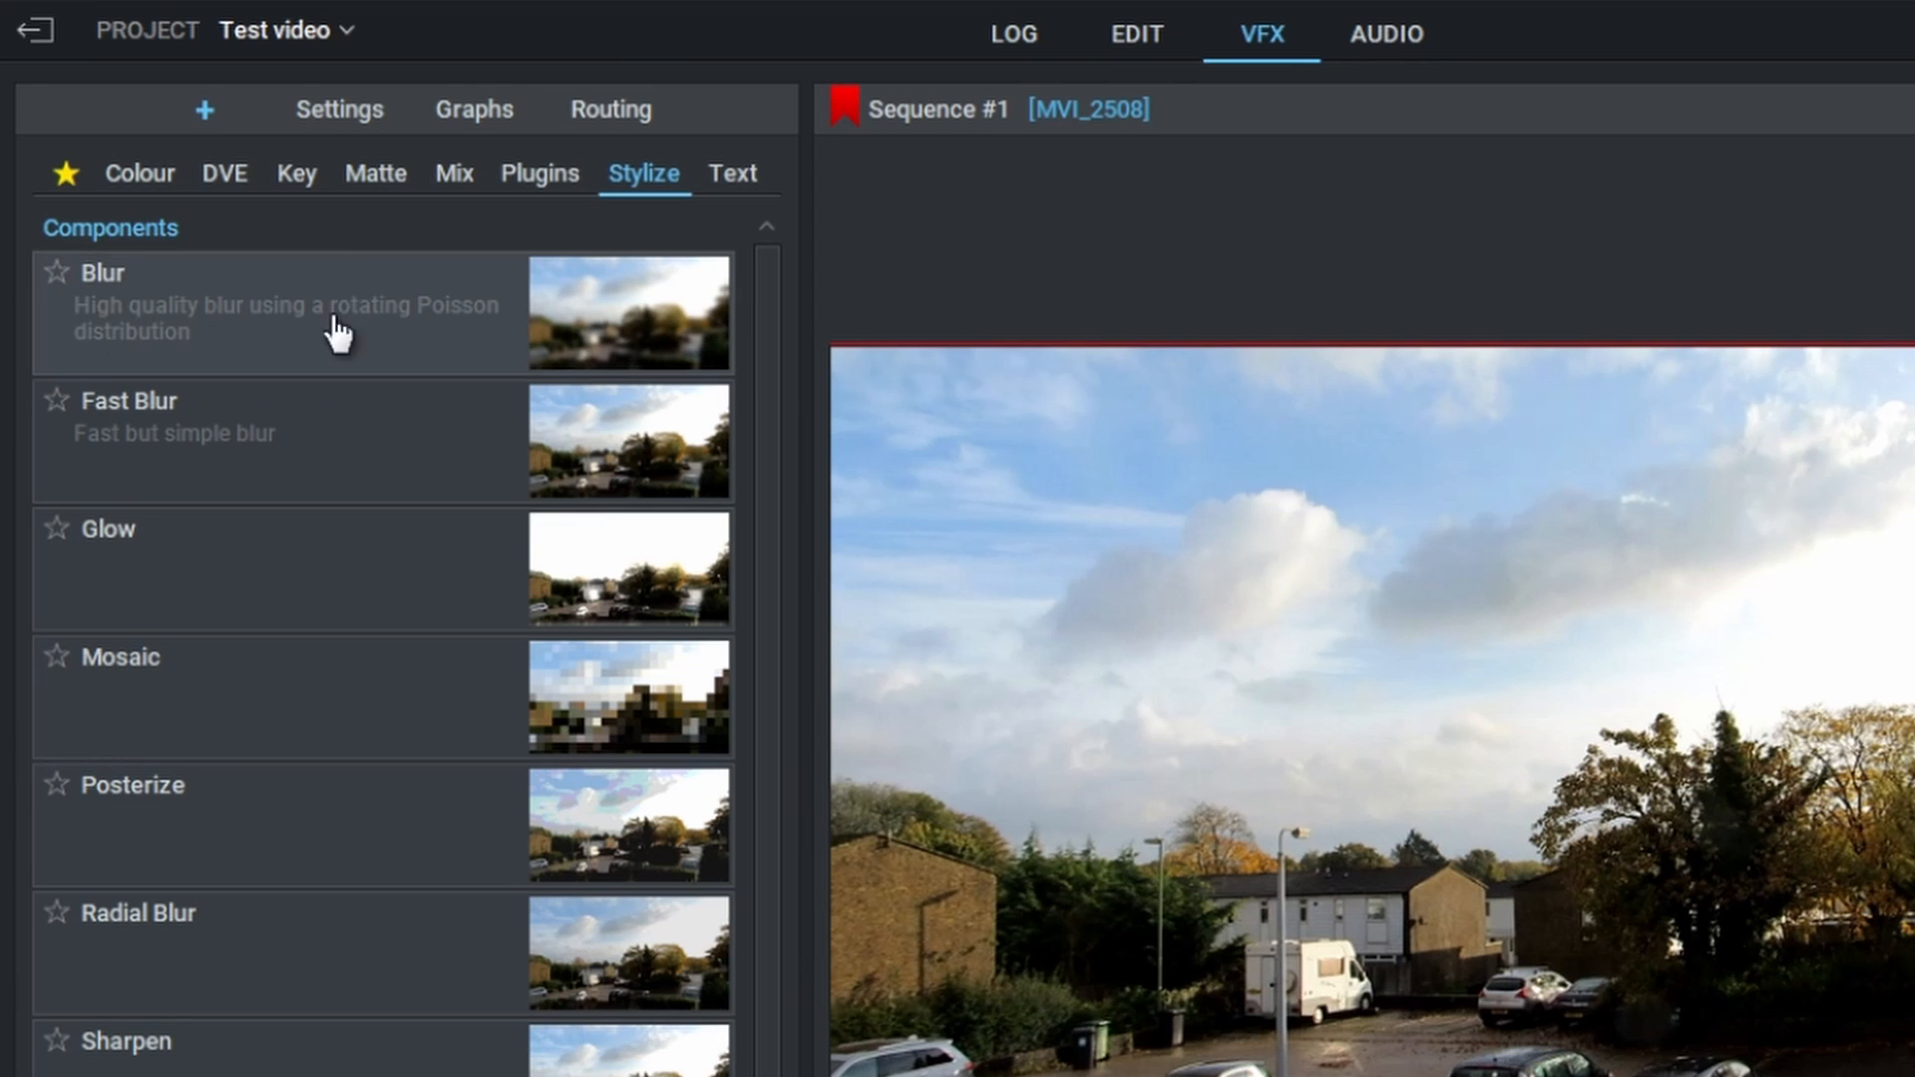
pyautogui.click(733, 183)
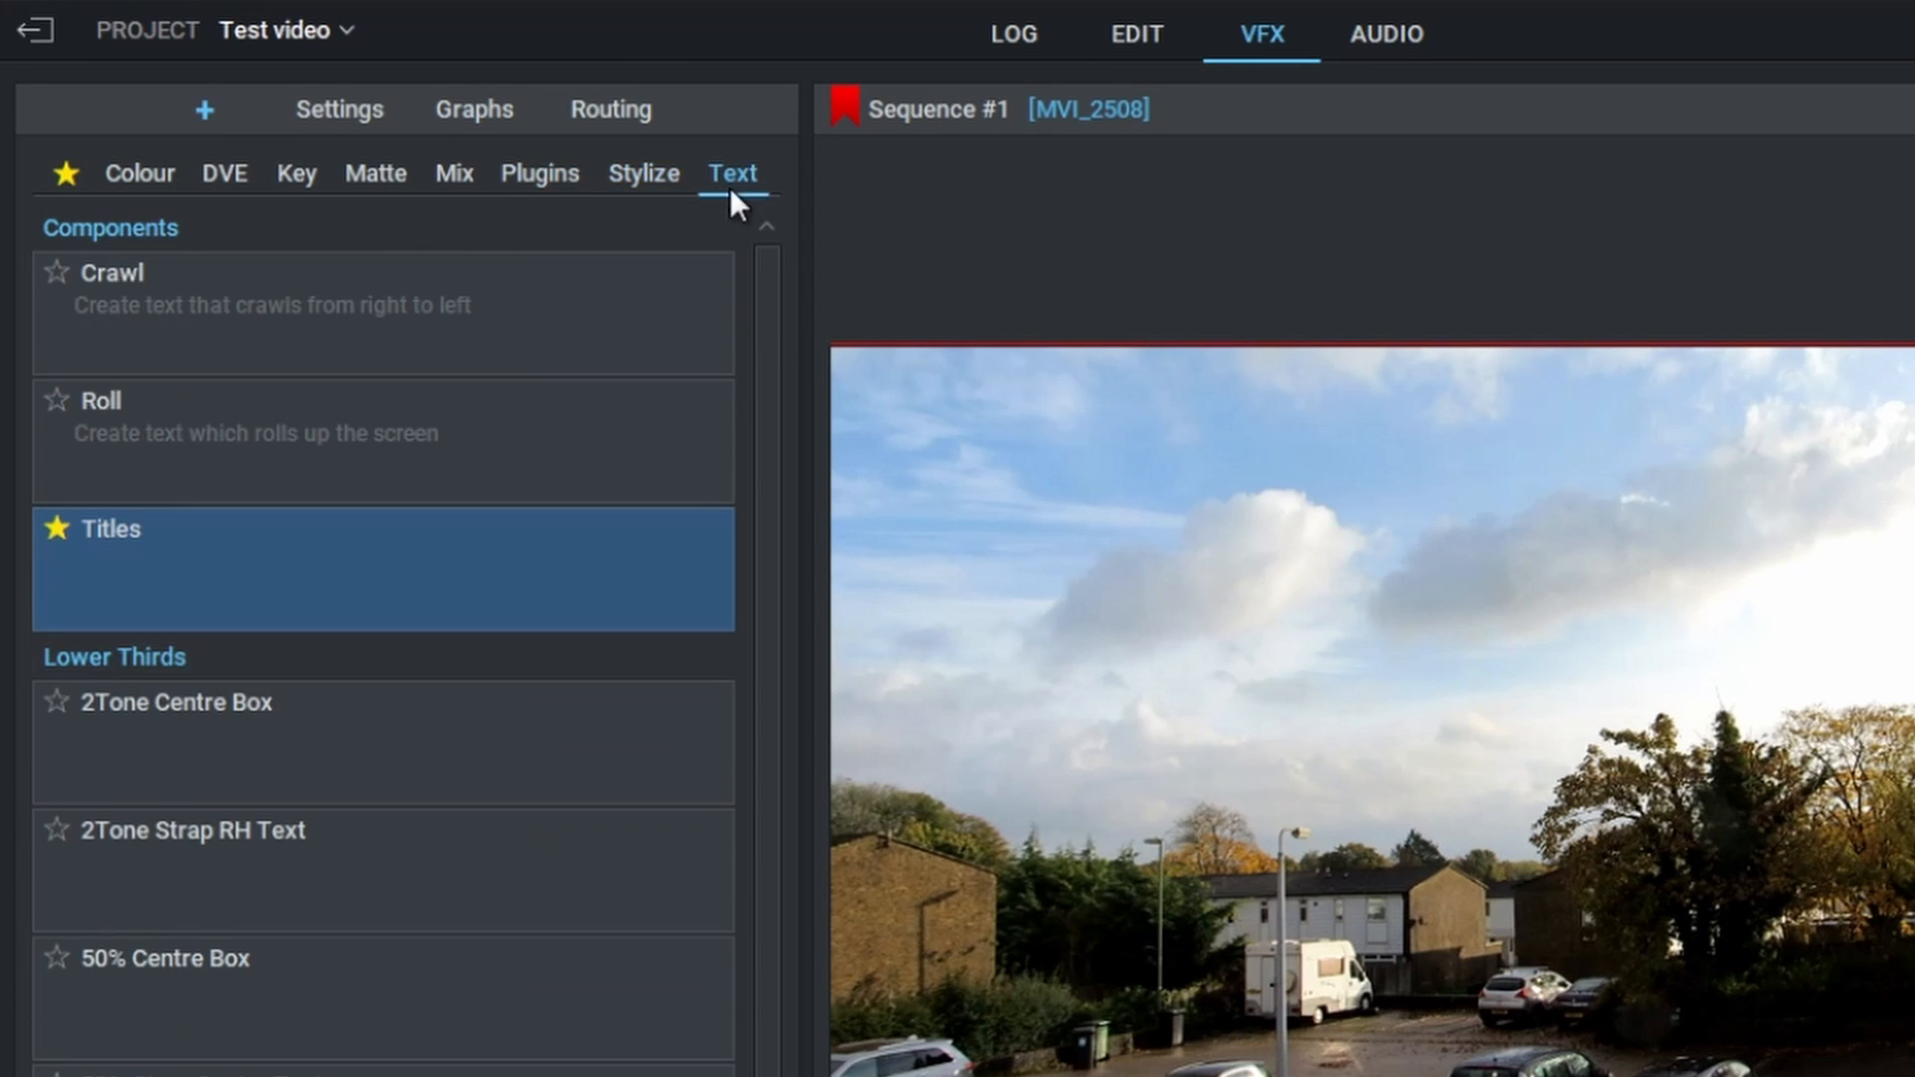
pyautogui.doubleClick(365, 582)
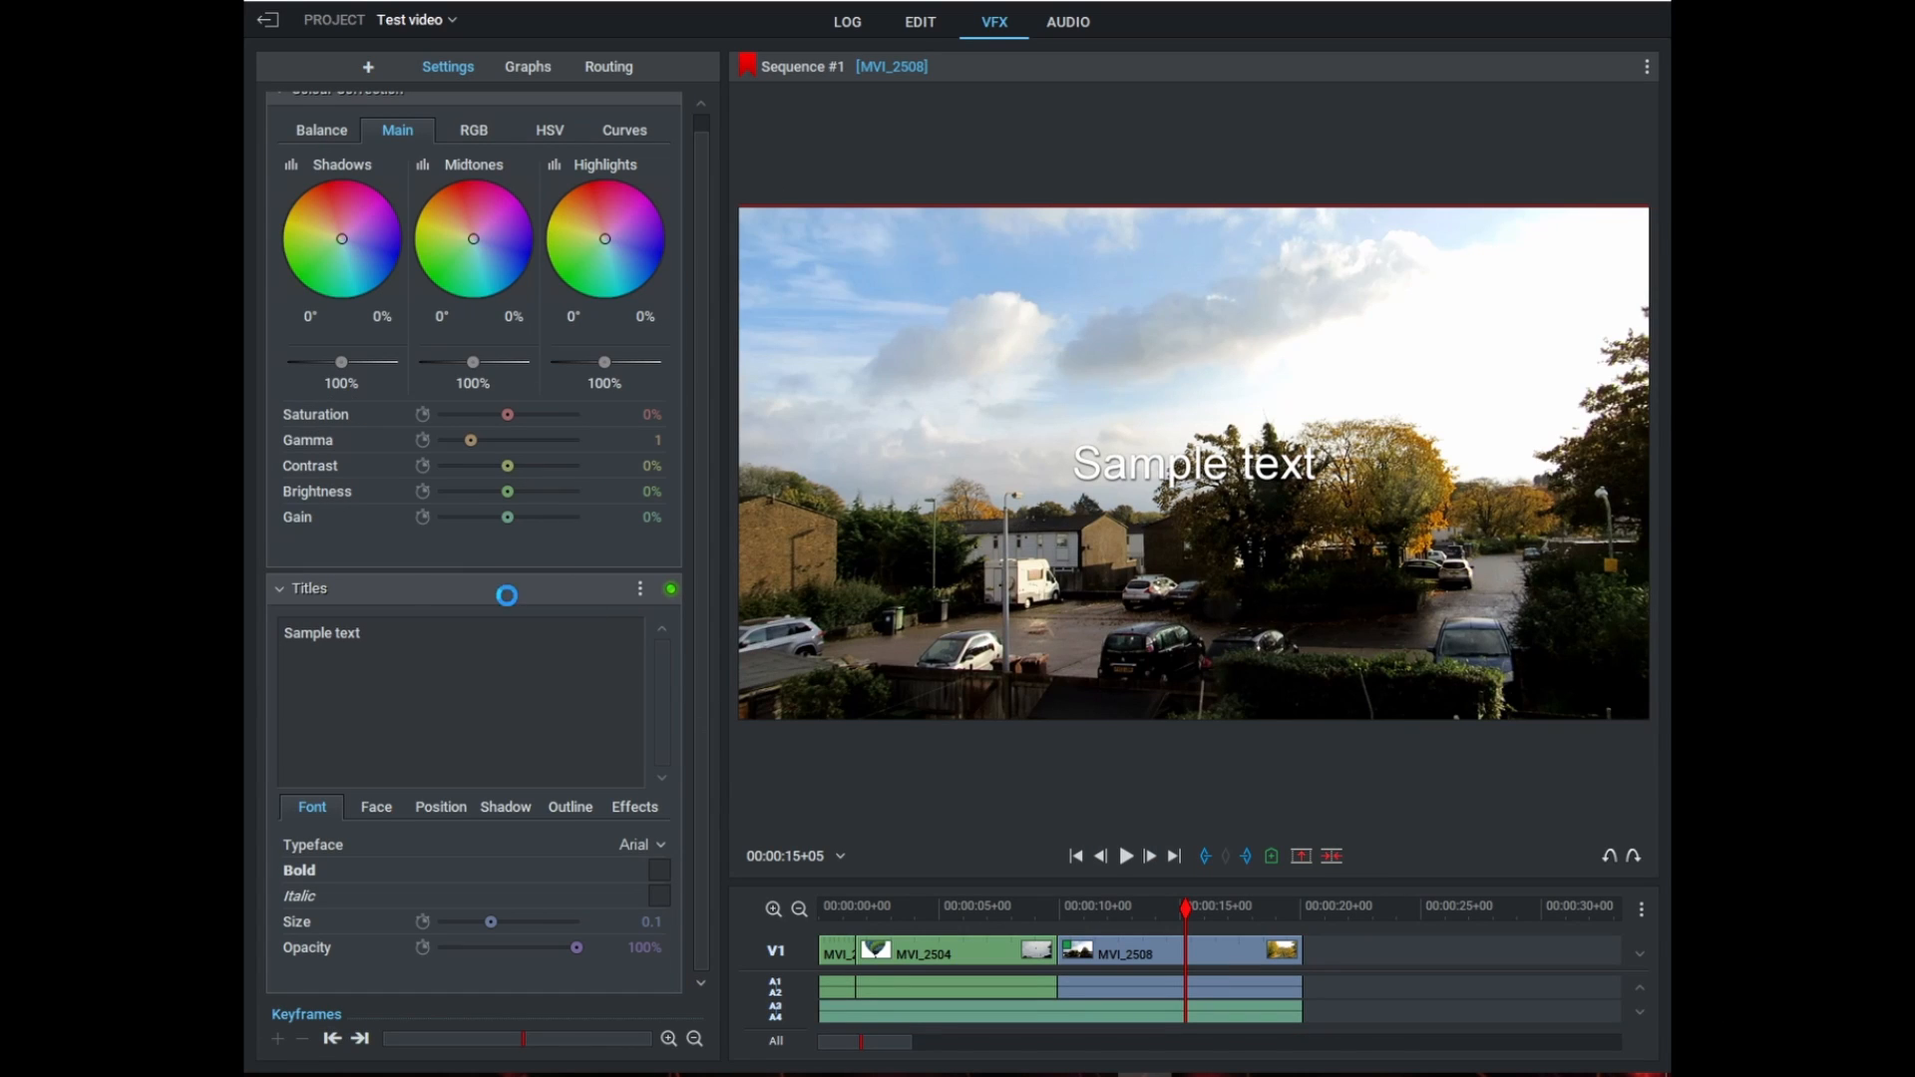
# - Replace the title's sample text with "A nice day" and move it to the bottom centre of the picture
pyautogui.moveTo(246, 653); pyautogui.dragTo(281, 638)
pyautogui.write('A nice day')
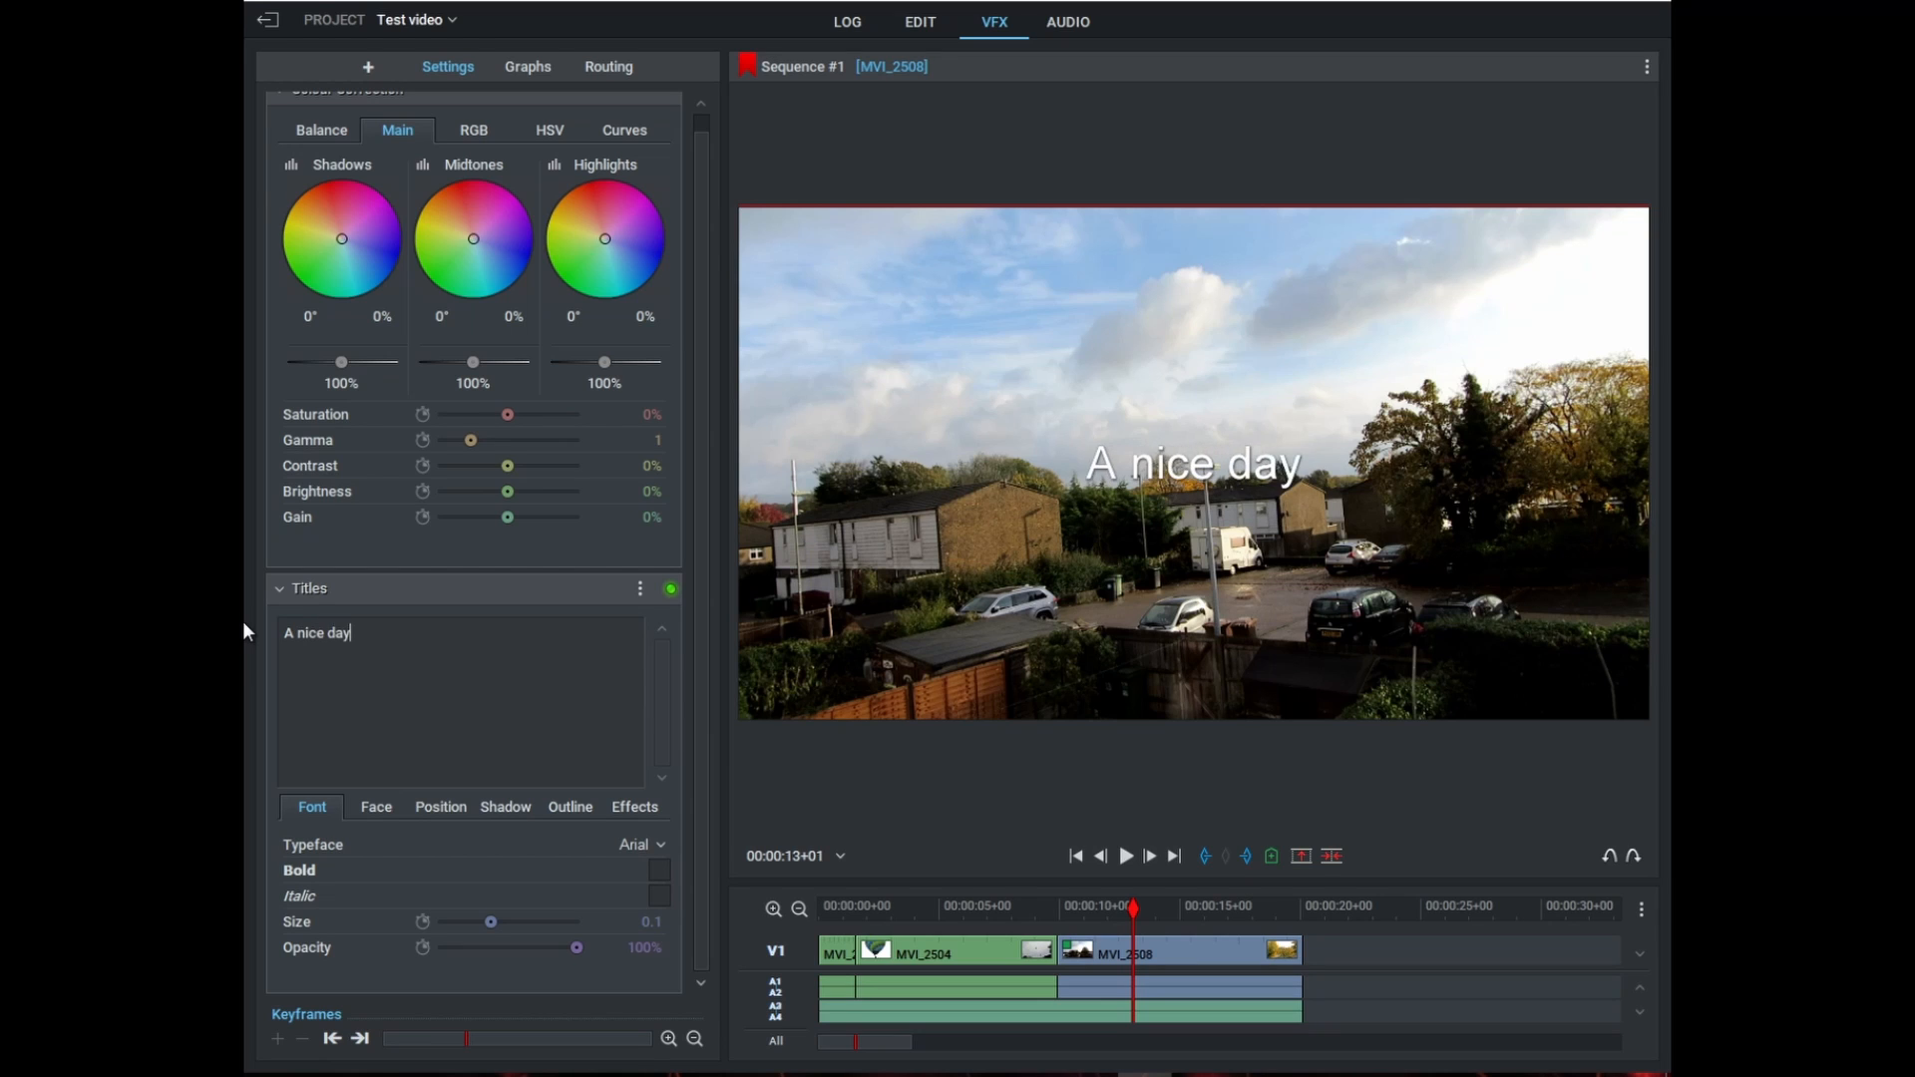
pyautogui.moveTo(1084, 925); pyautogui.dragTo(1134, 922)
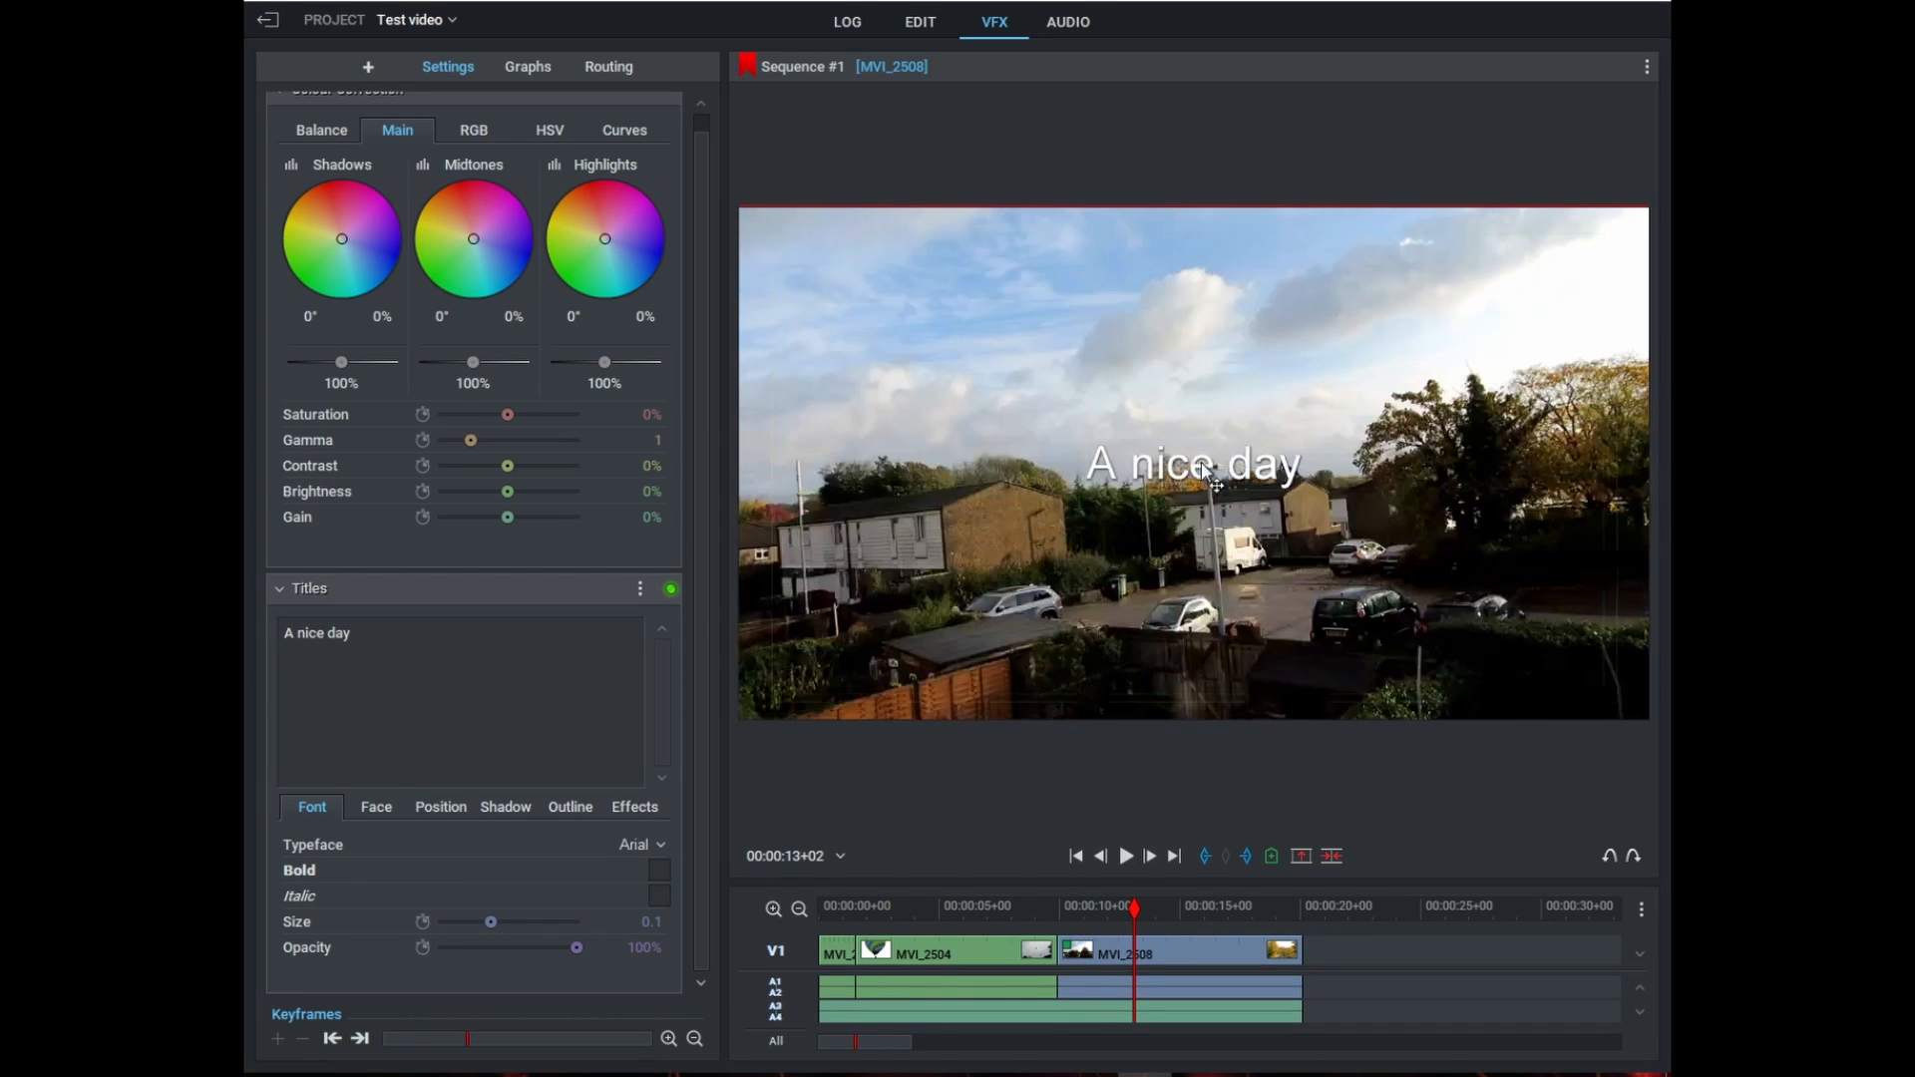
pyautogui.moveTo(1197, 475)
pyautogui.moveTo(1204, 477); pyautogui.dragTo(1200, 691)
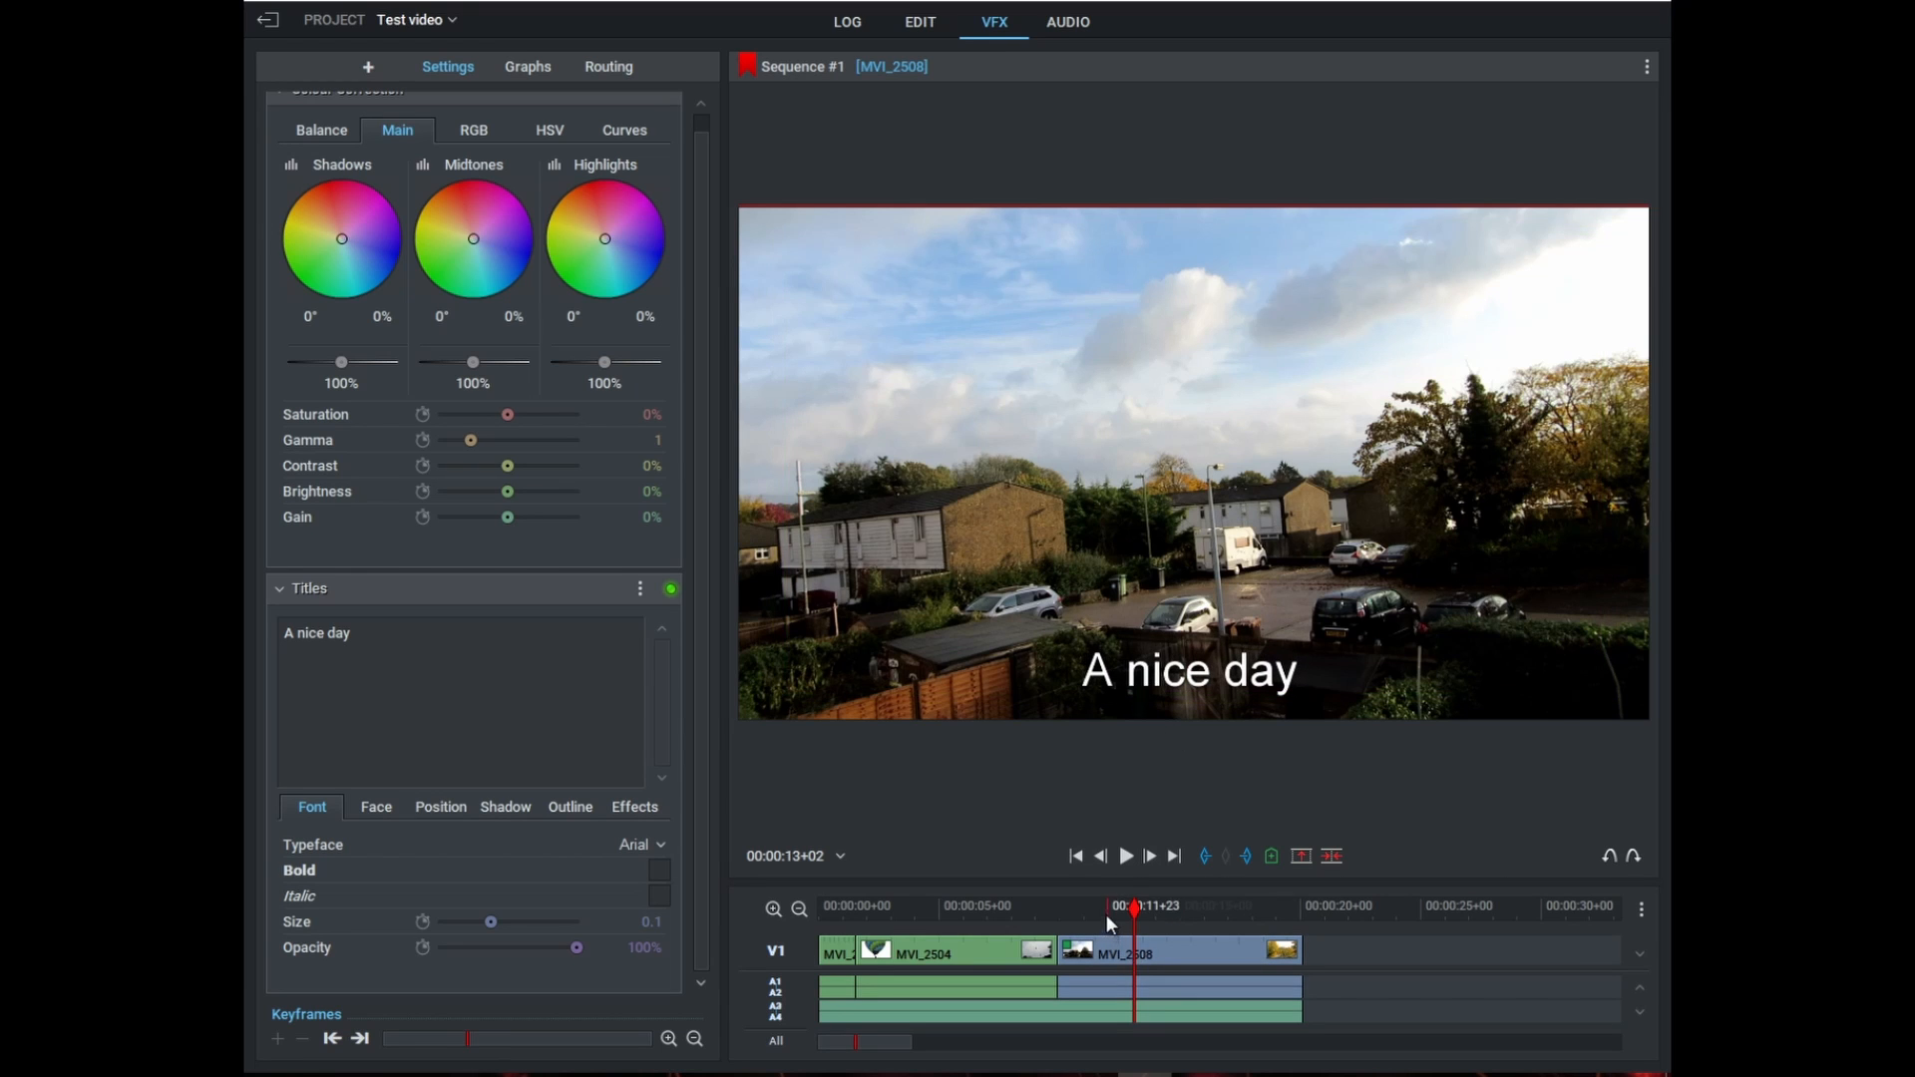
# - Set the title's font size to 0.148 and its typeface to Yu Gothic Medium
pyautogui.click(1142, 910)
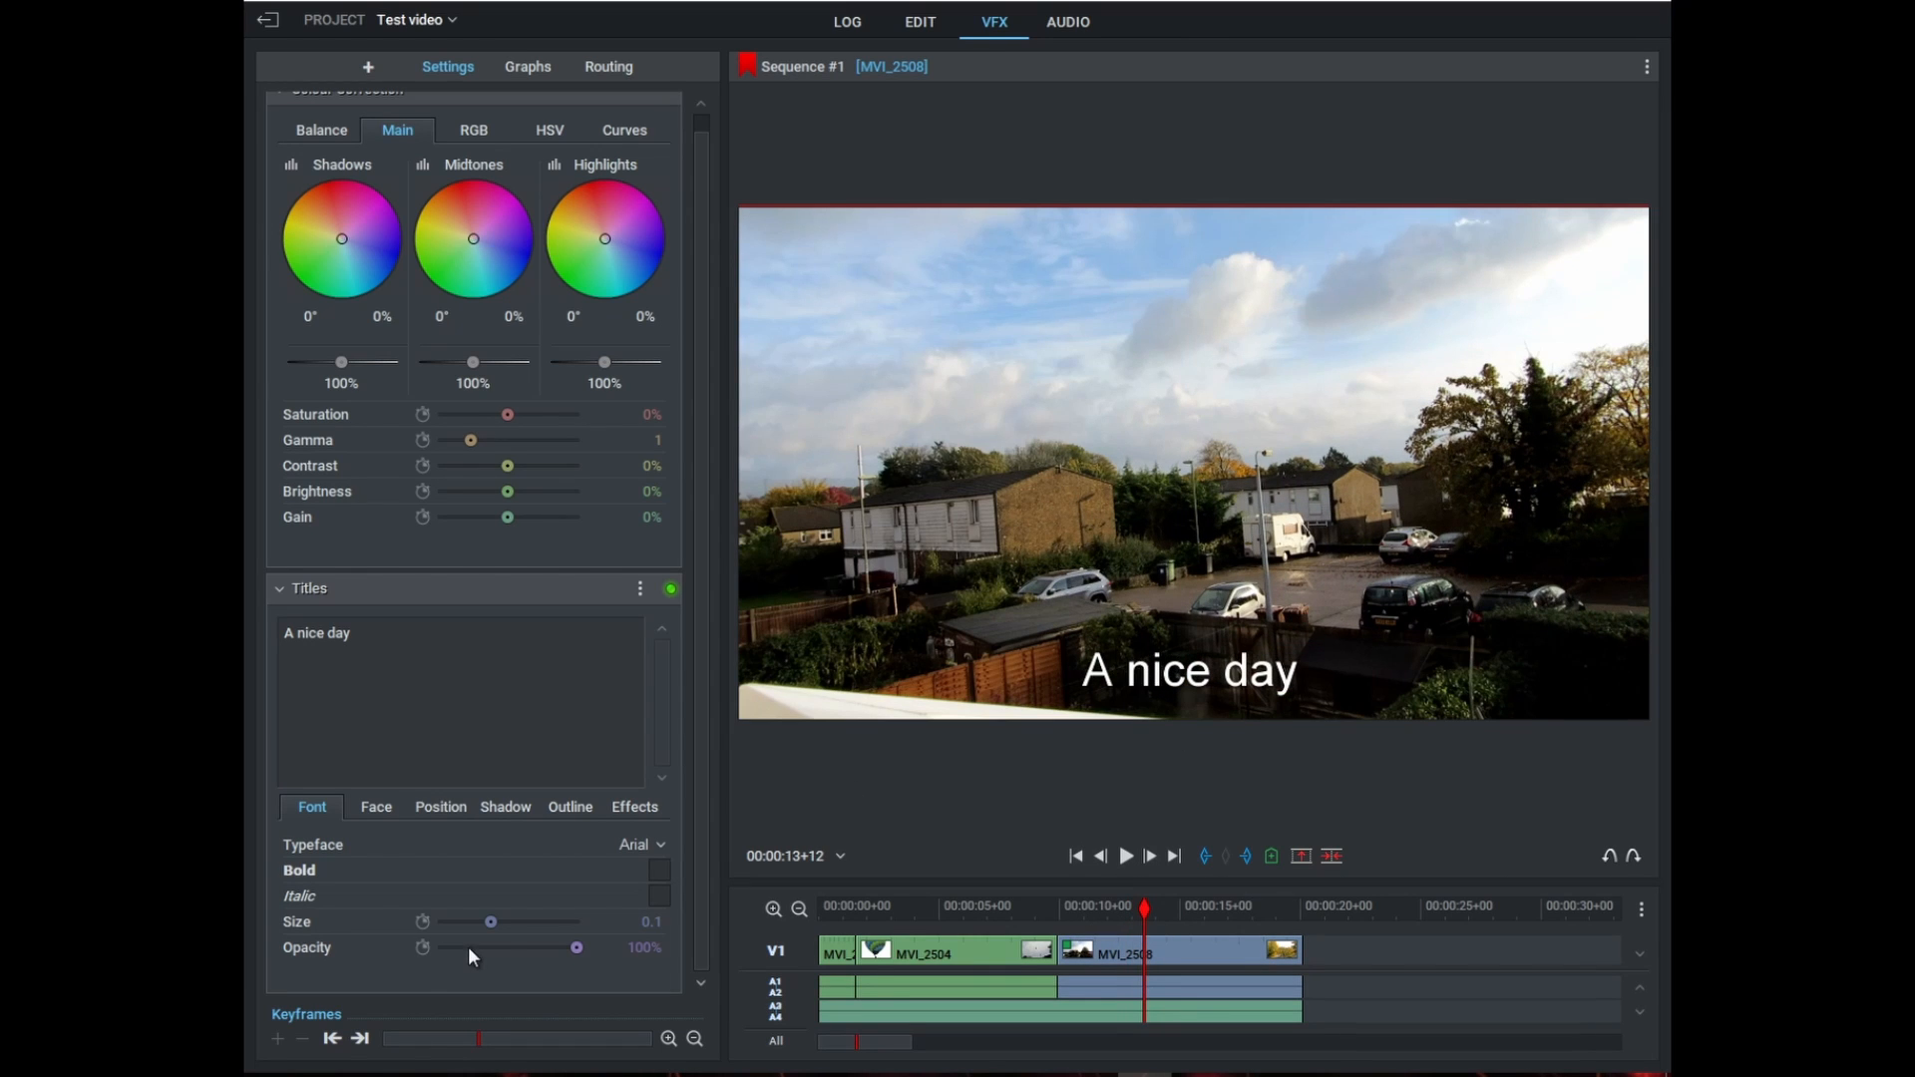
pyautogui.moveTo(490, 924); pyautogui.dragTo(449, 922)
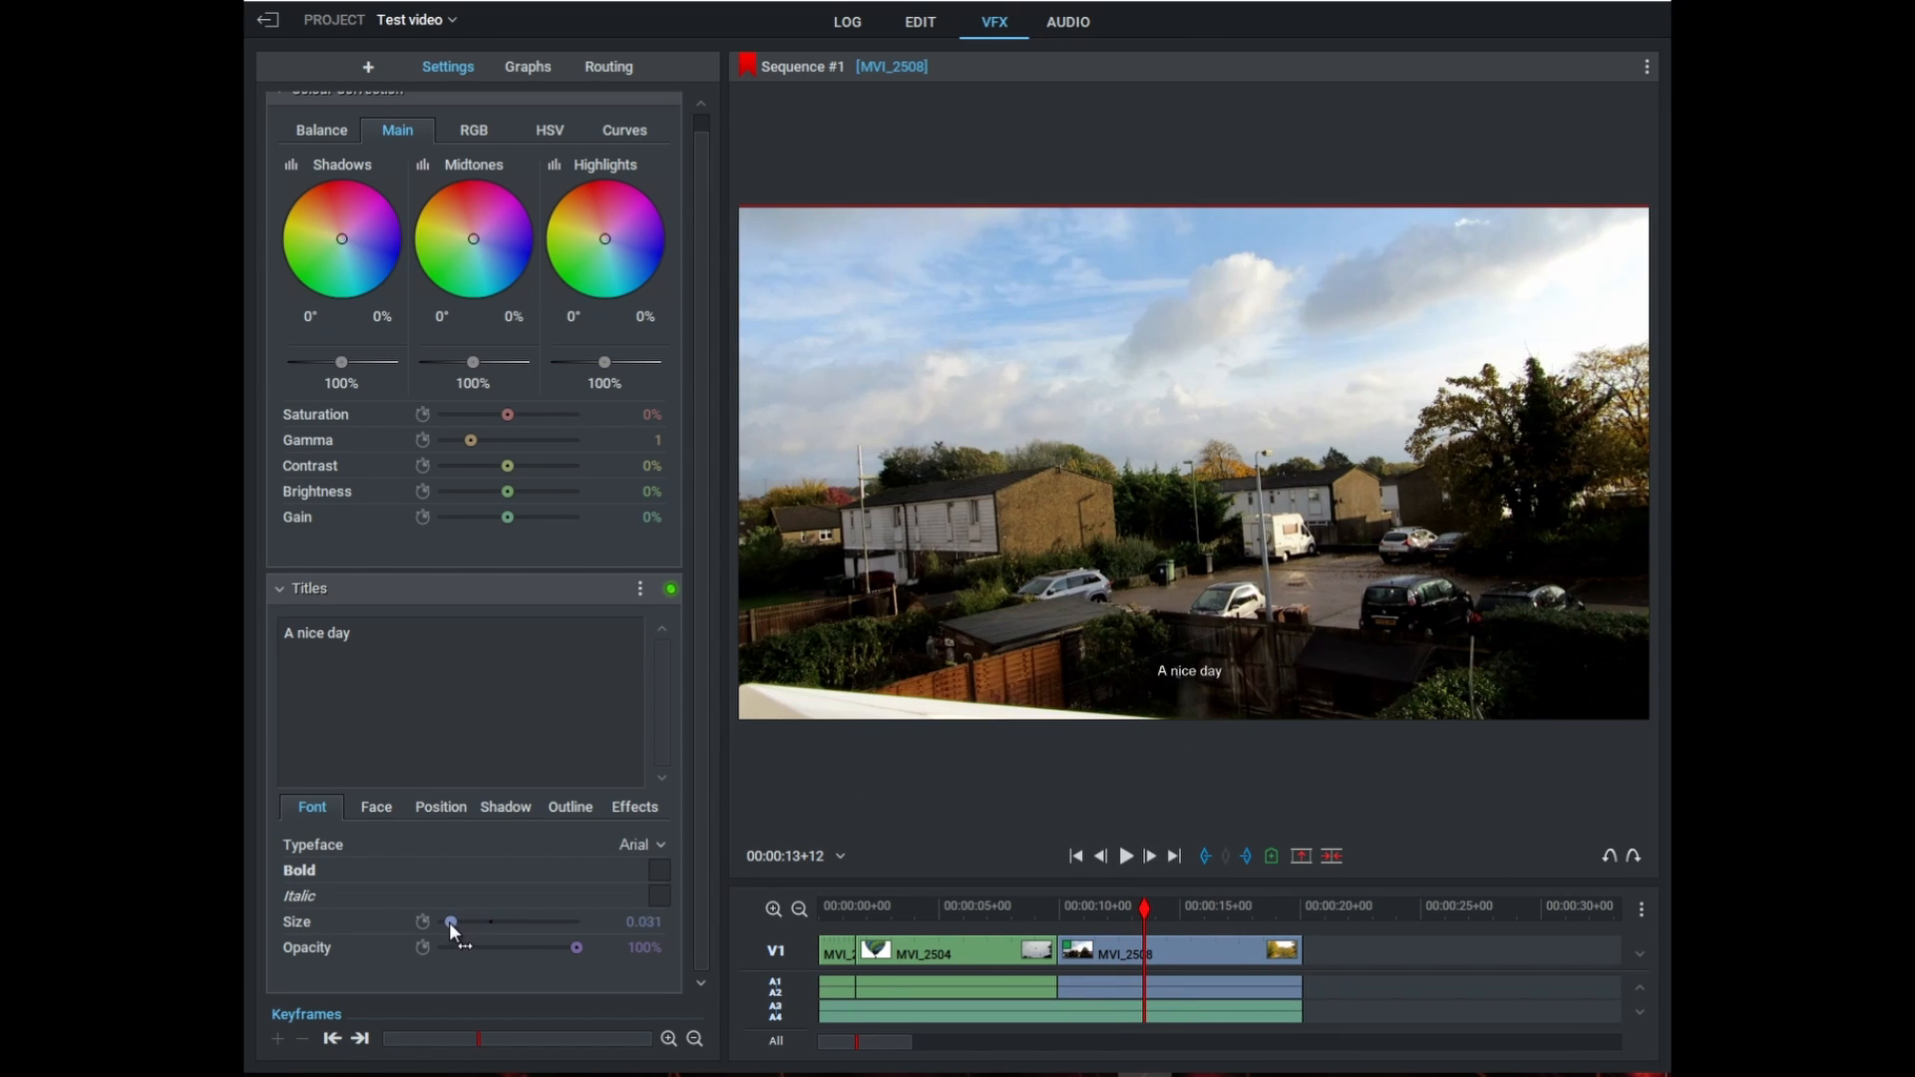
pyautogui.moveTo(838, 665); pyautogui.dragTo(1222, 687)
pyautogui.moveTo(579, 948); pyautogui.dragTo(440, 948)
pyautogui.scroll(-3, 609, 851)
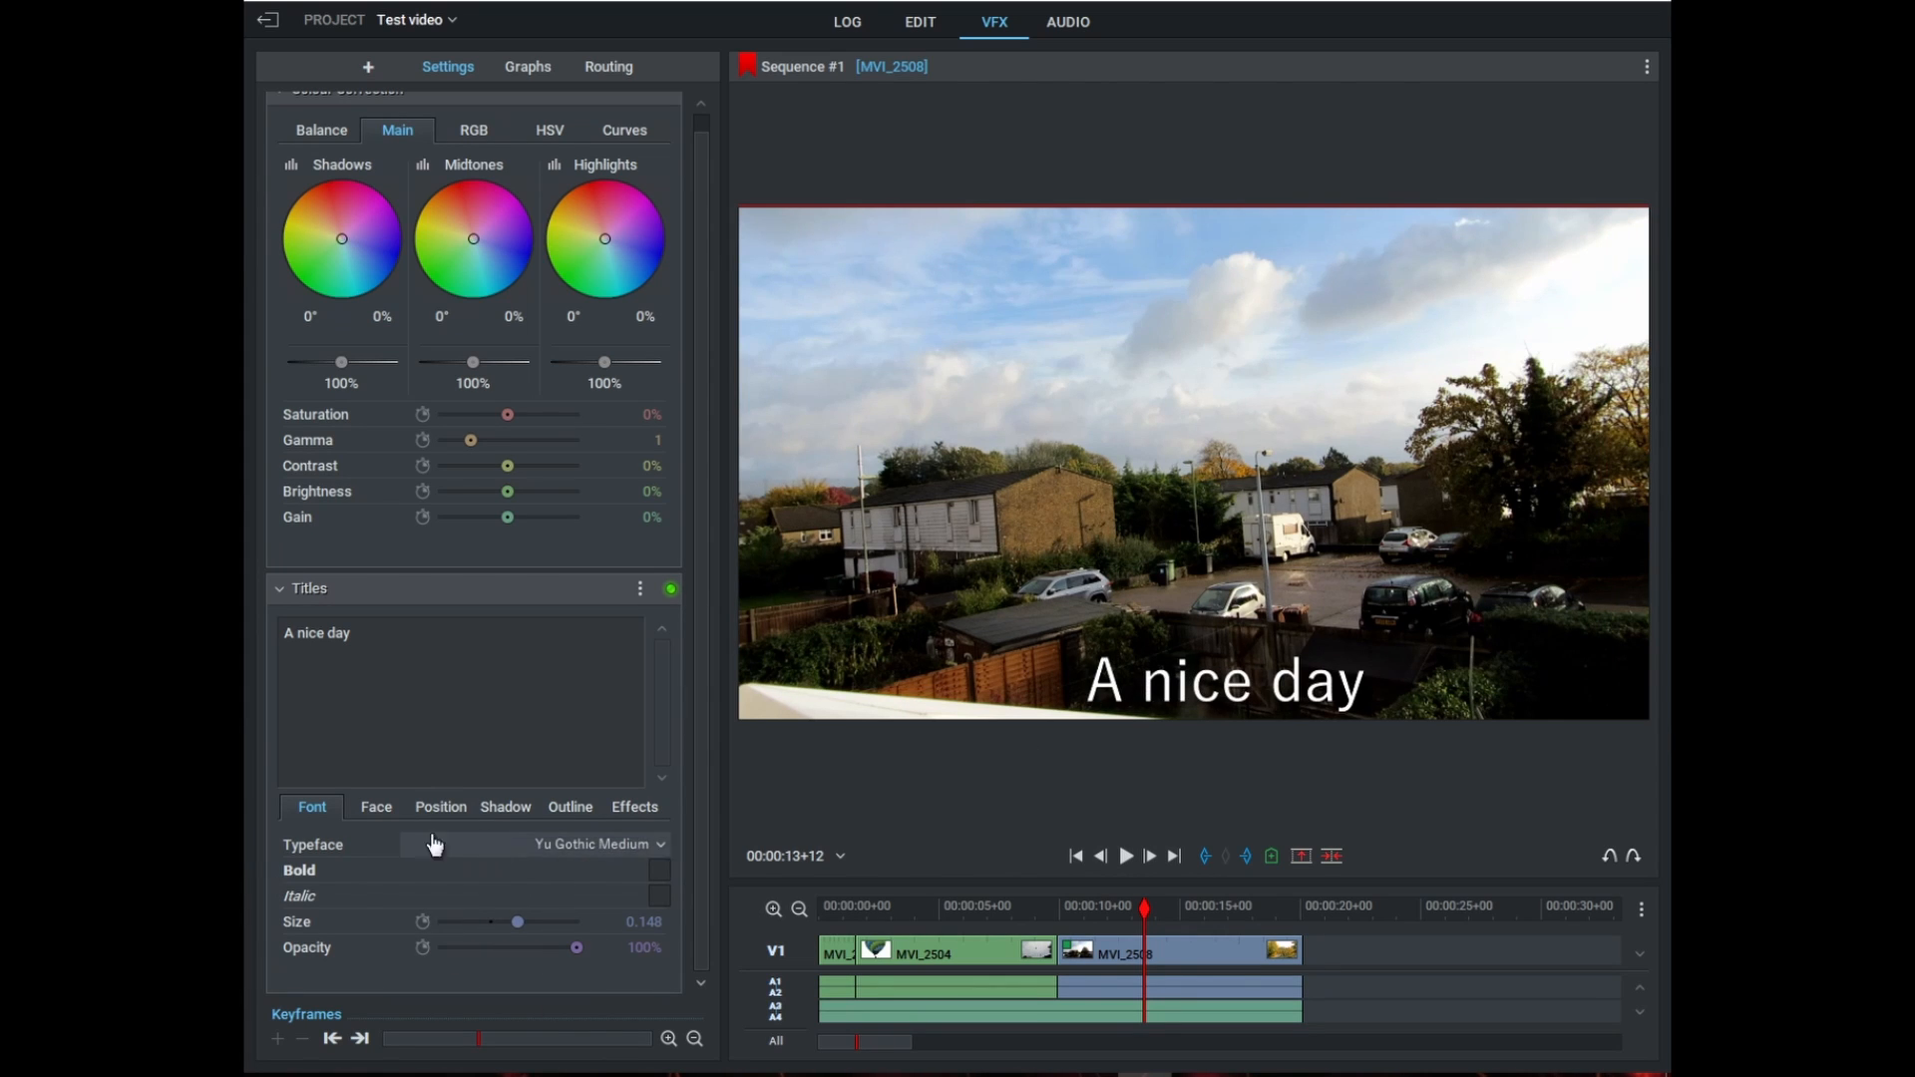
# - Change the main colour of the "A nice day" title's face to red
pyautogui.click(376, 807)
pyautogui.click(449, 872)
pyautogui.click(597, 731)
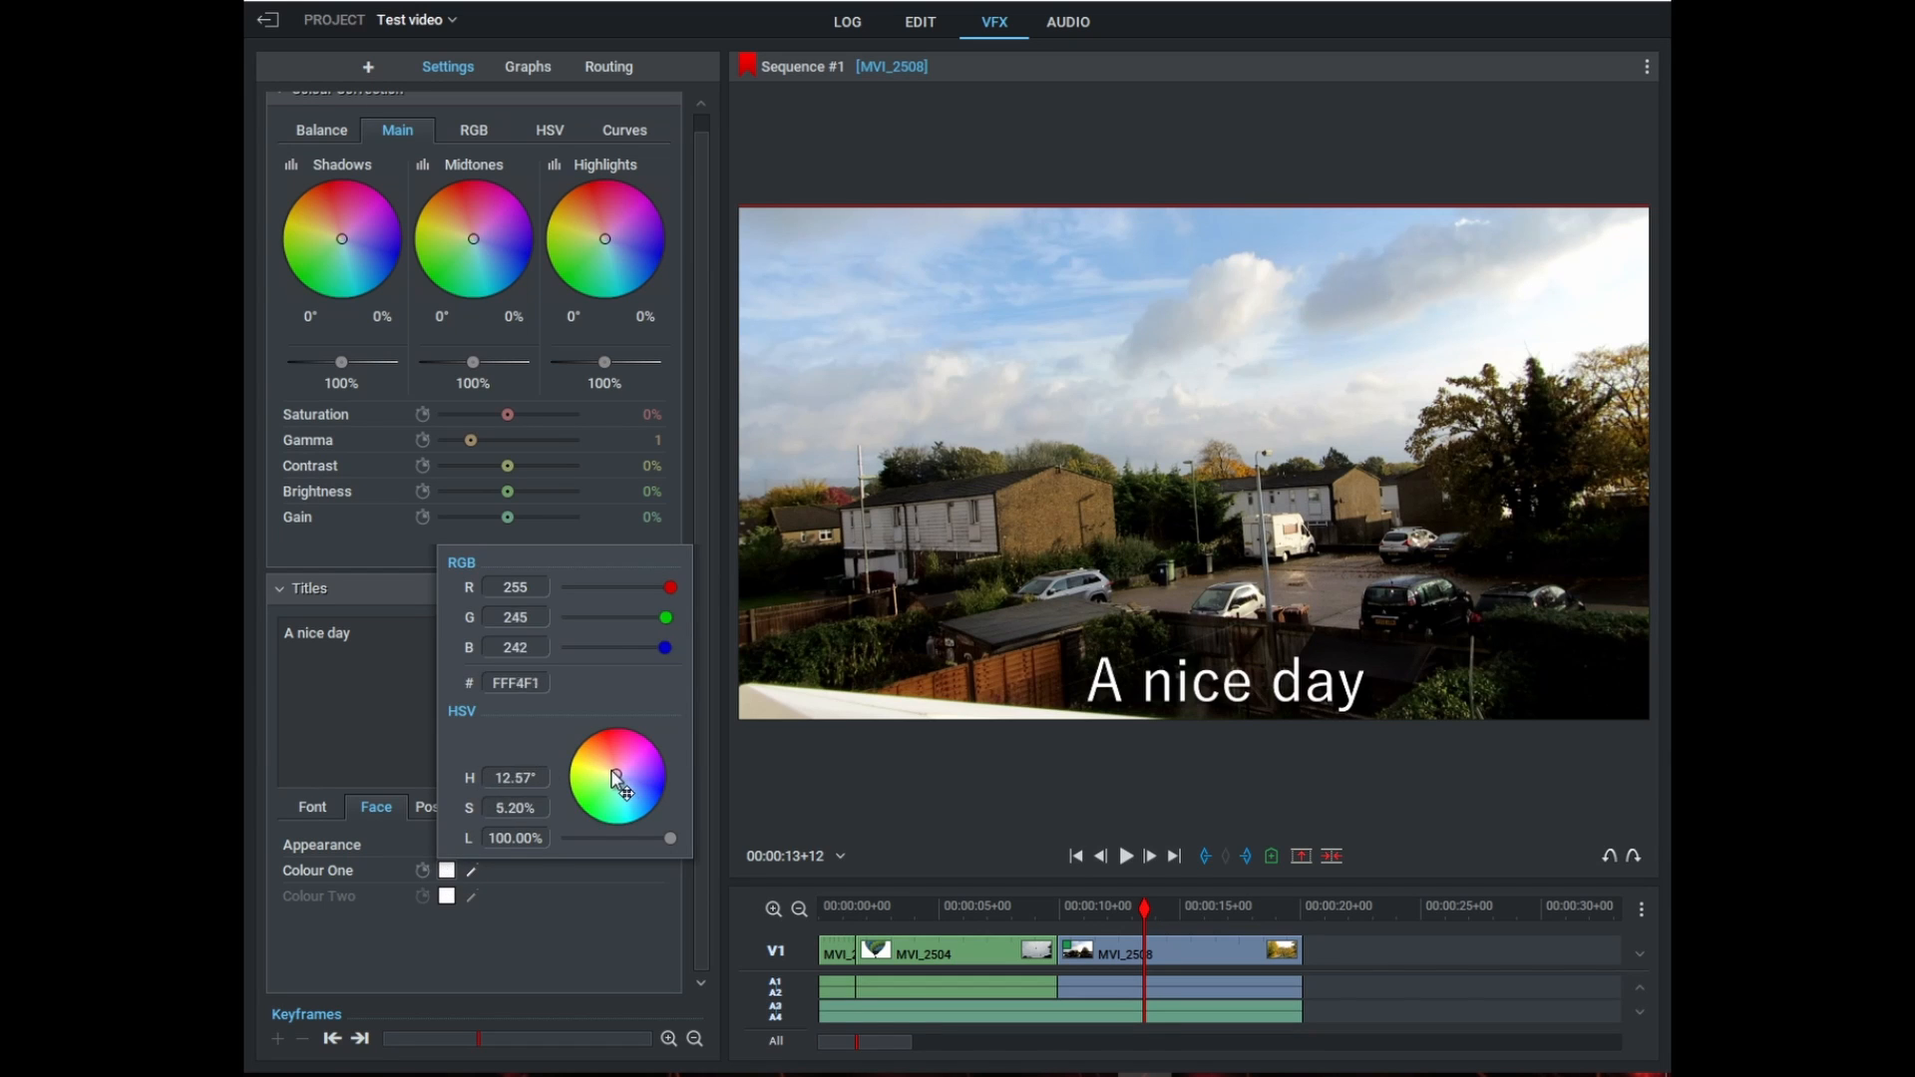
pyautogui.click(614, 727)
pyautogui.click(608, 932)
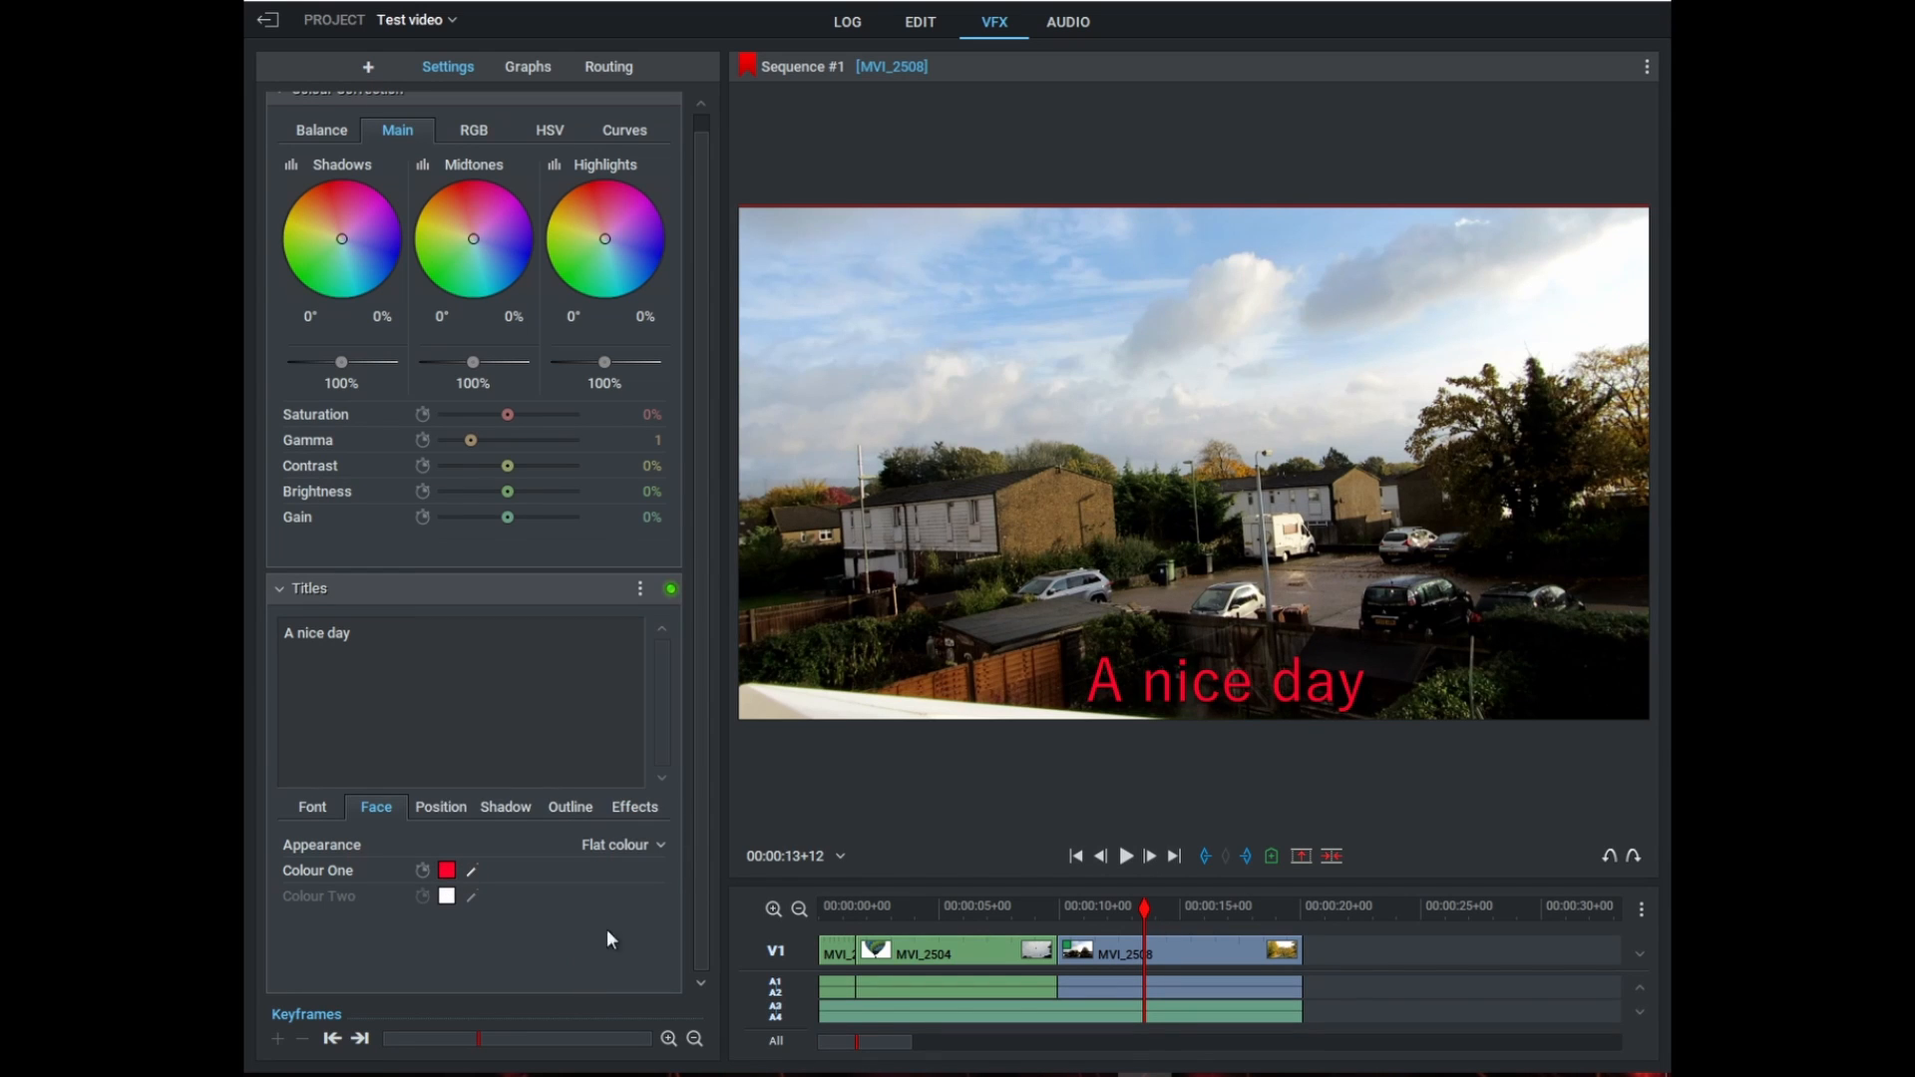
# - Set the title's In effect to Fade and preview it from the start of the MVI_2508 clip
pyautogui.click(561, 806)
pyautogui.click(647, 808)
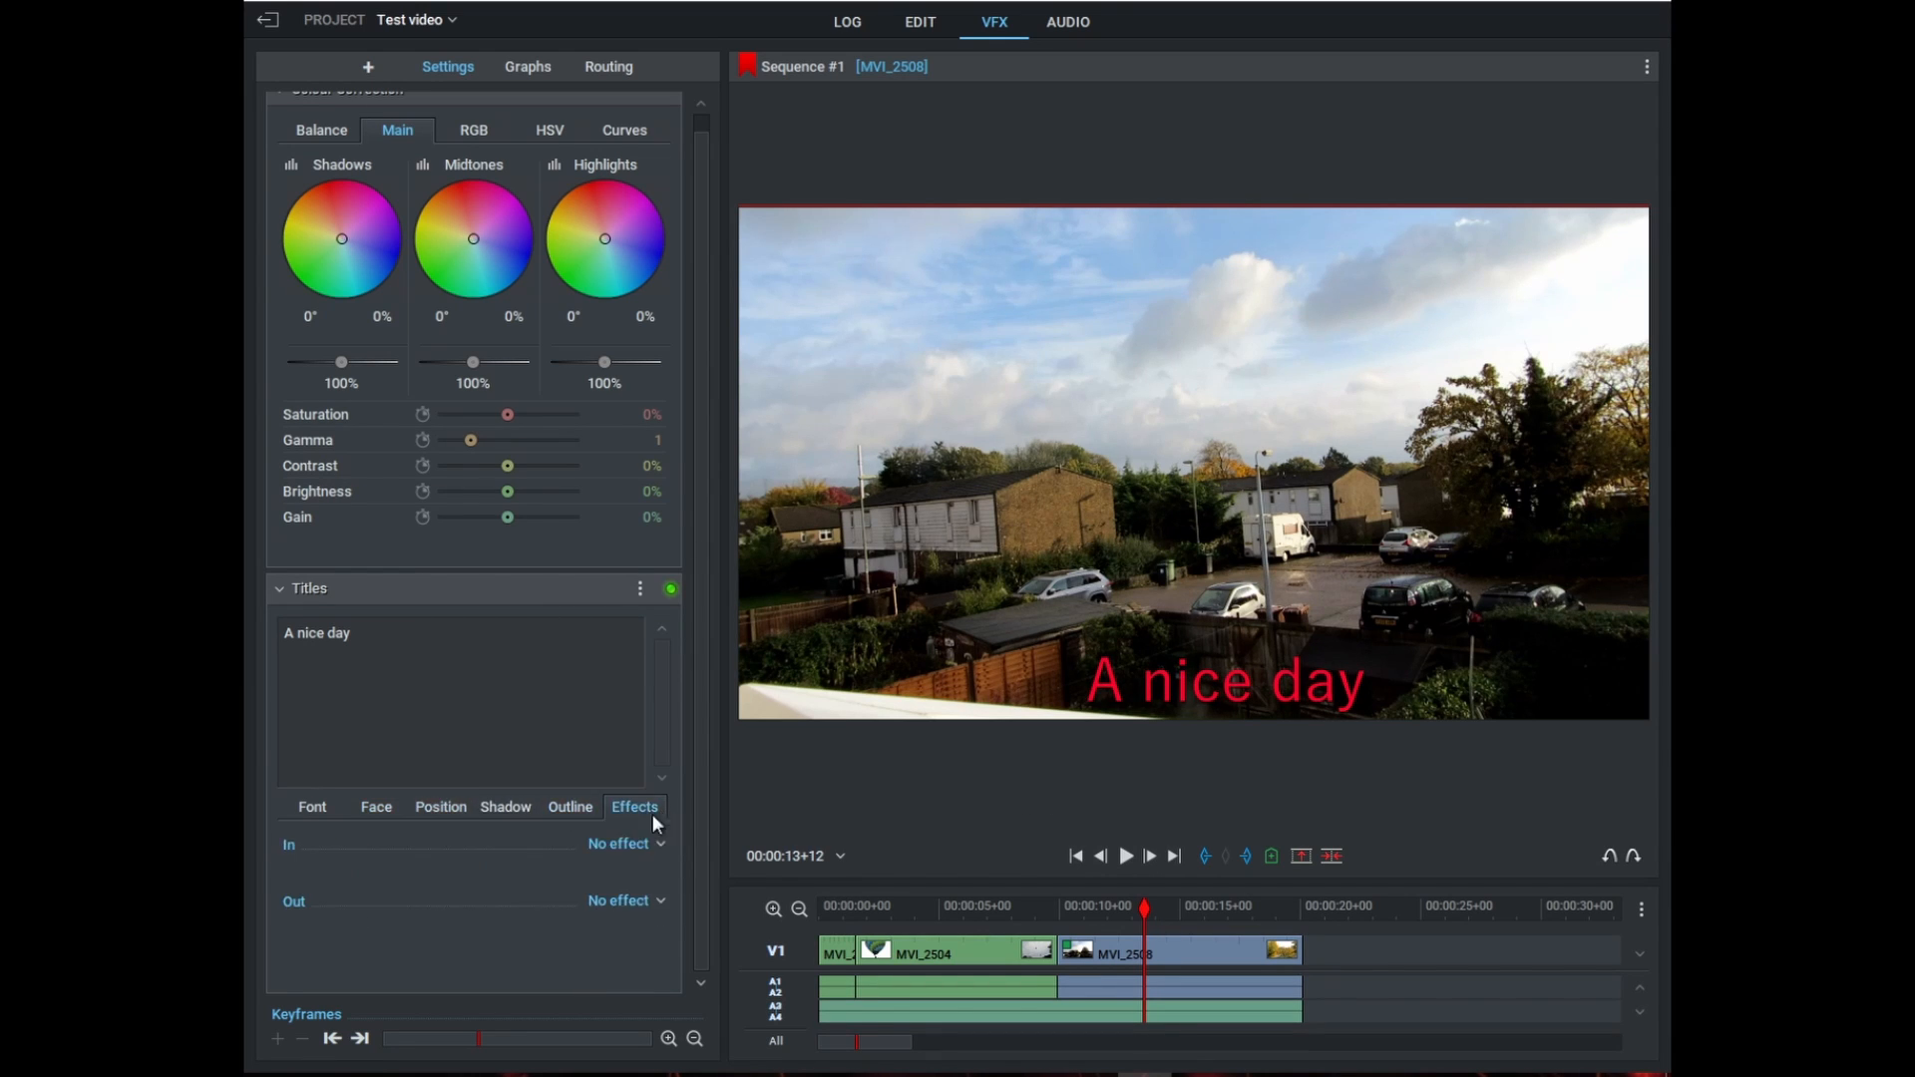
pyautogui.click(616, 853)
pyautogui.click(628, 873)
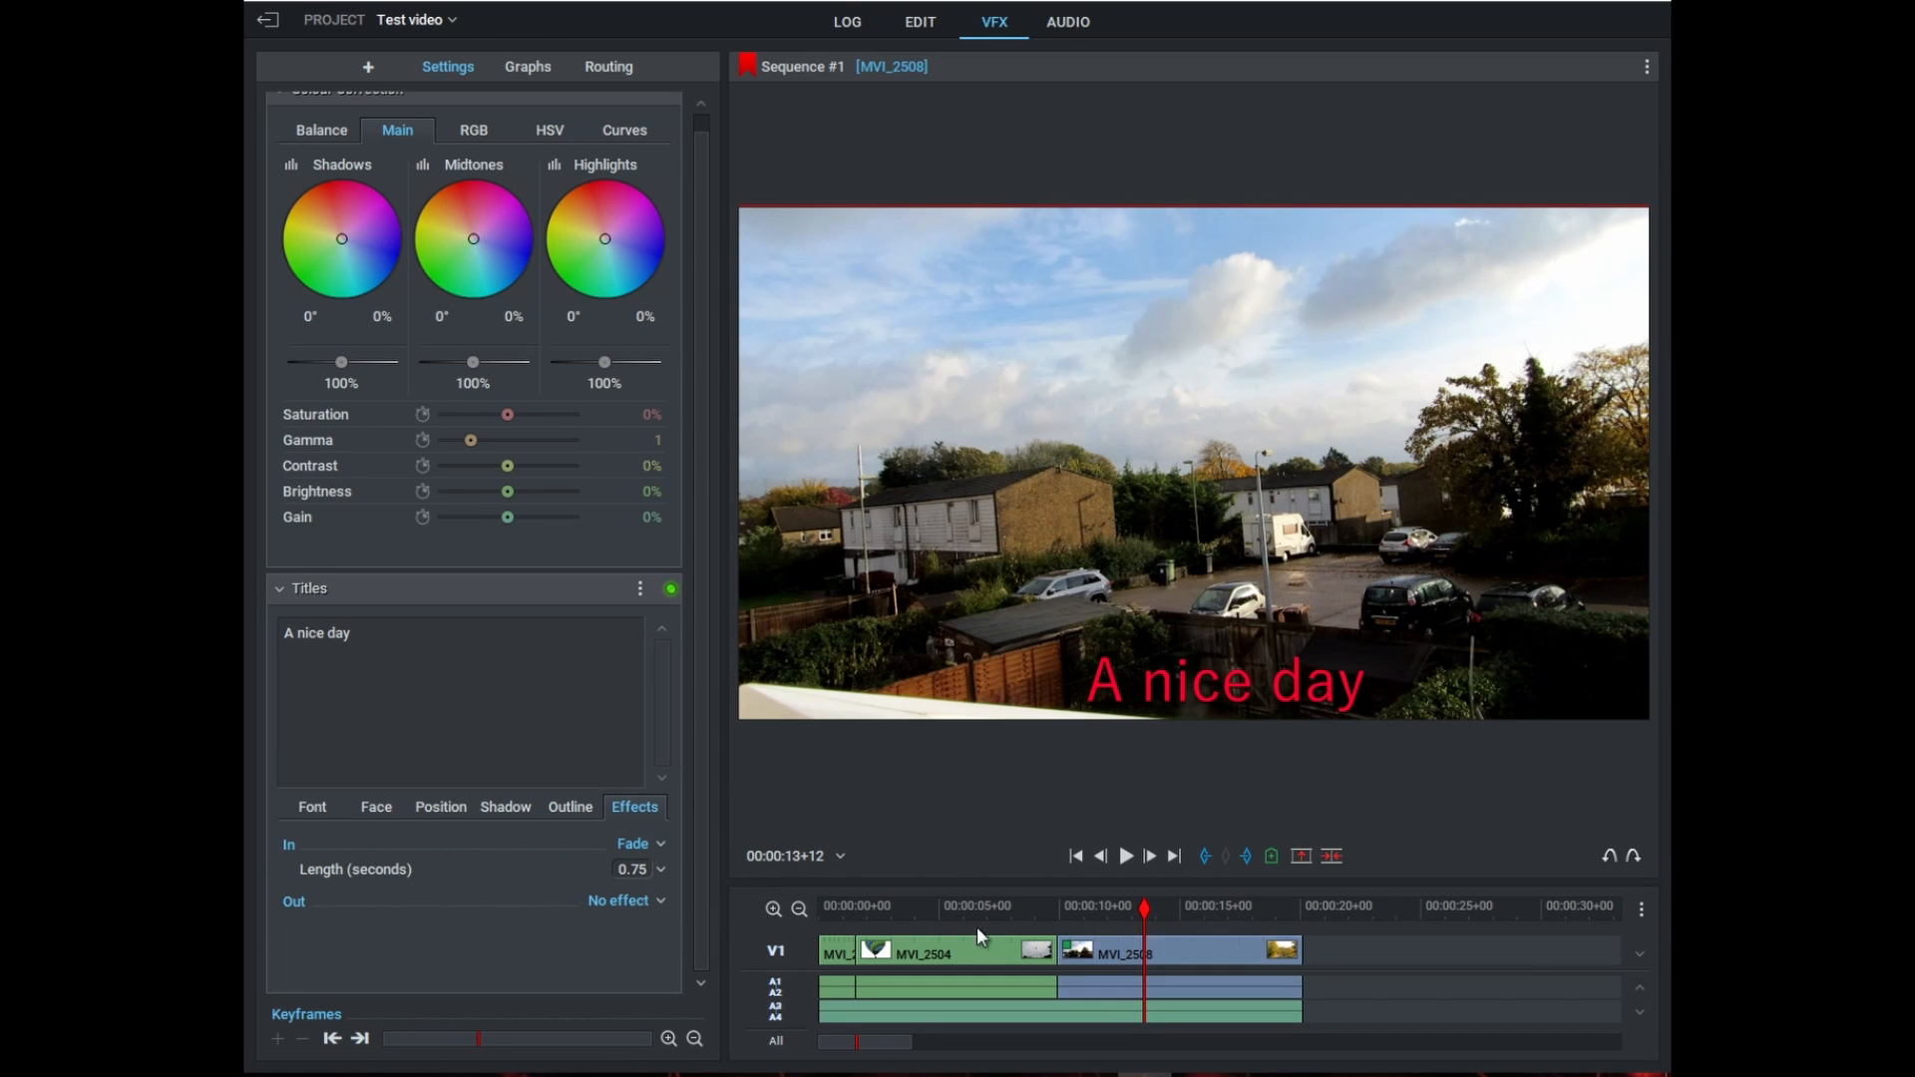
pyautogui.click(774, 908)
pyautogui.moveTo(916, 908); pyautogui.dragTo(1118, 928)
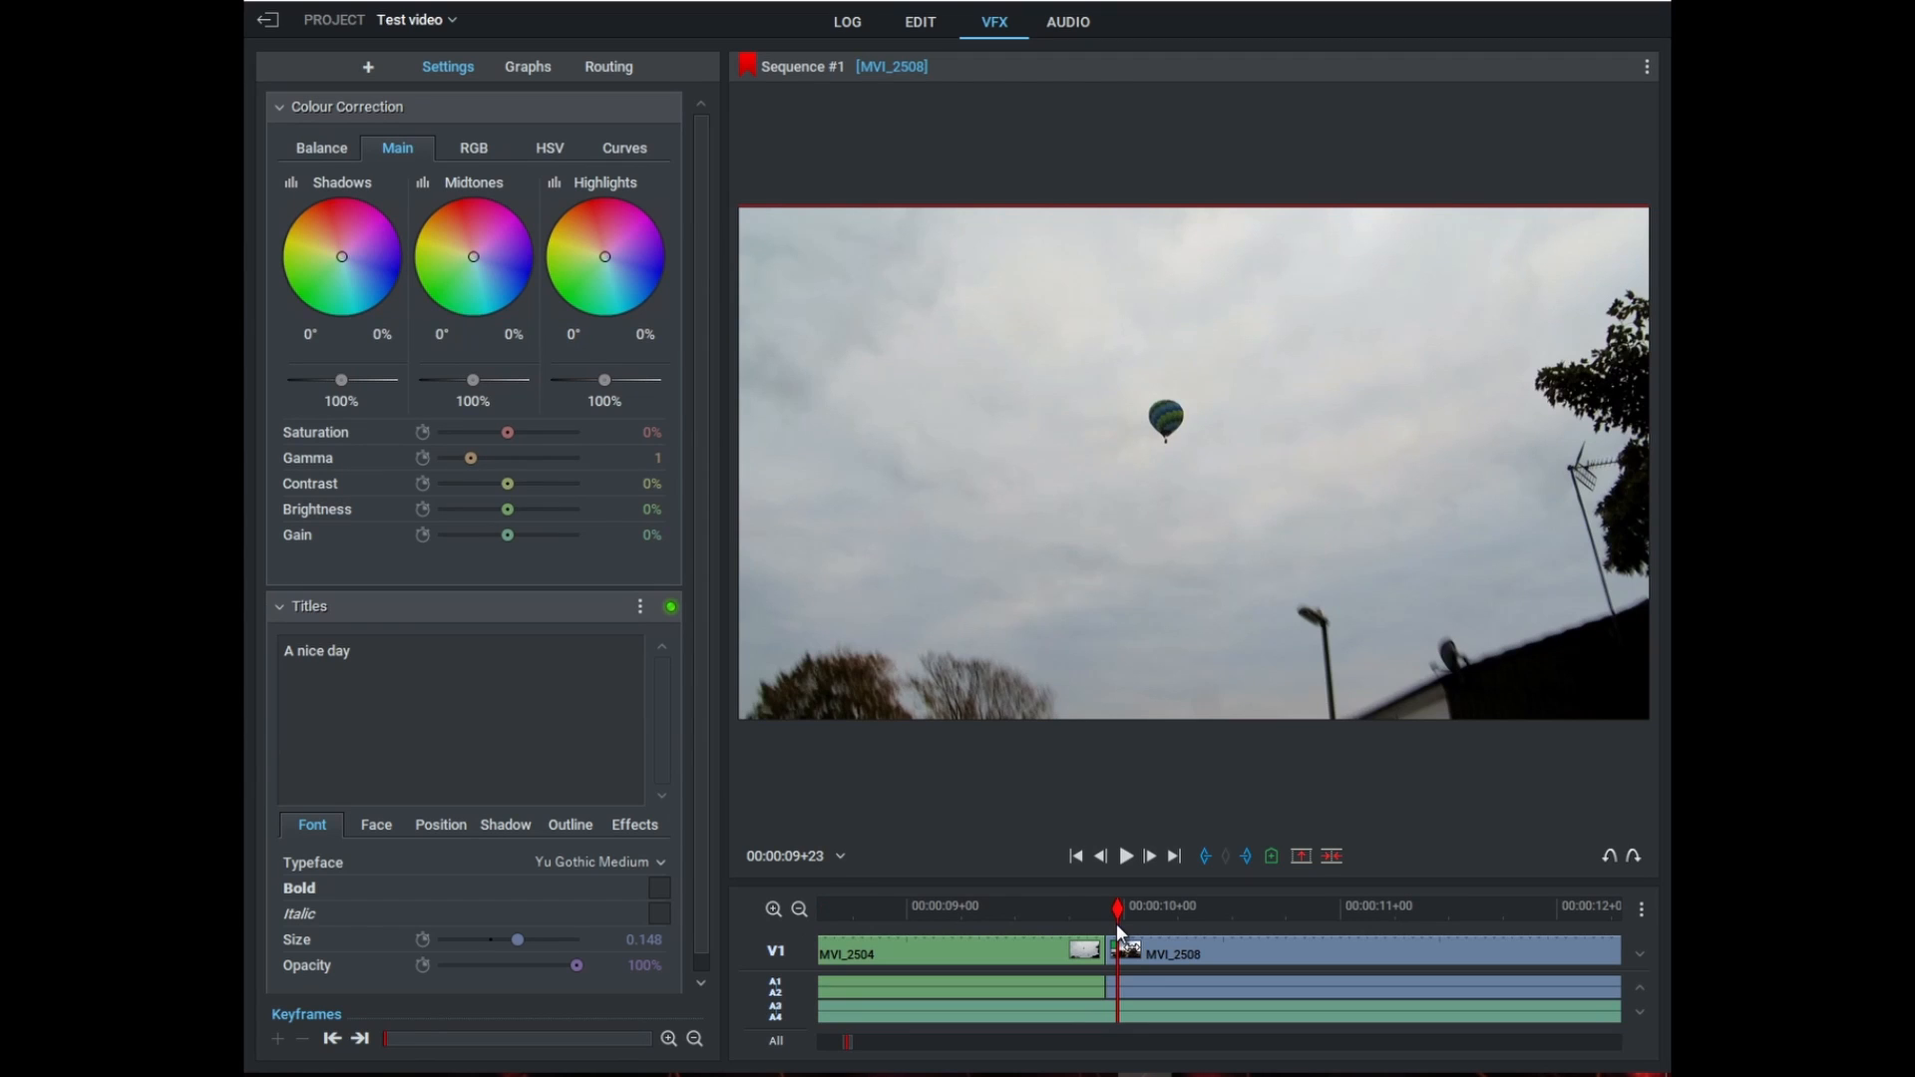
pyautogui.press('space')
pyautogui.click(1119, 870)
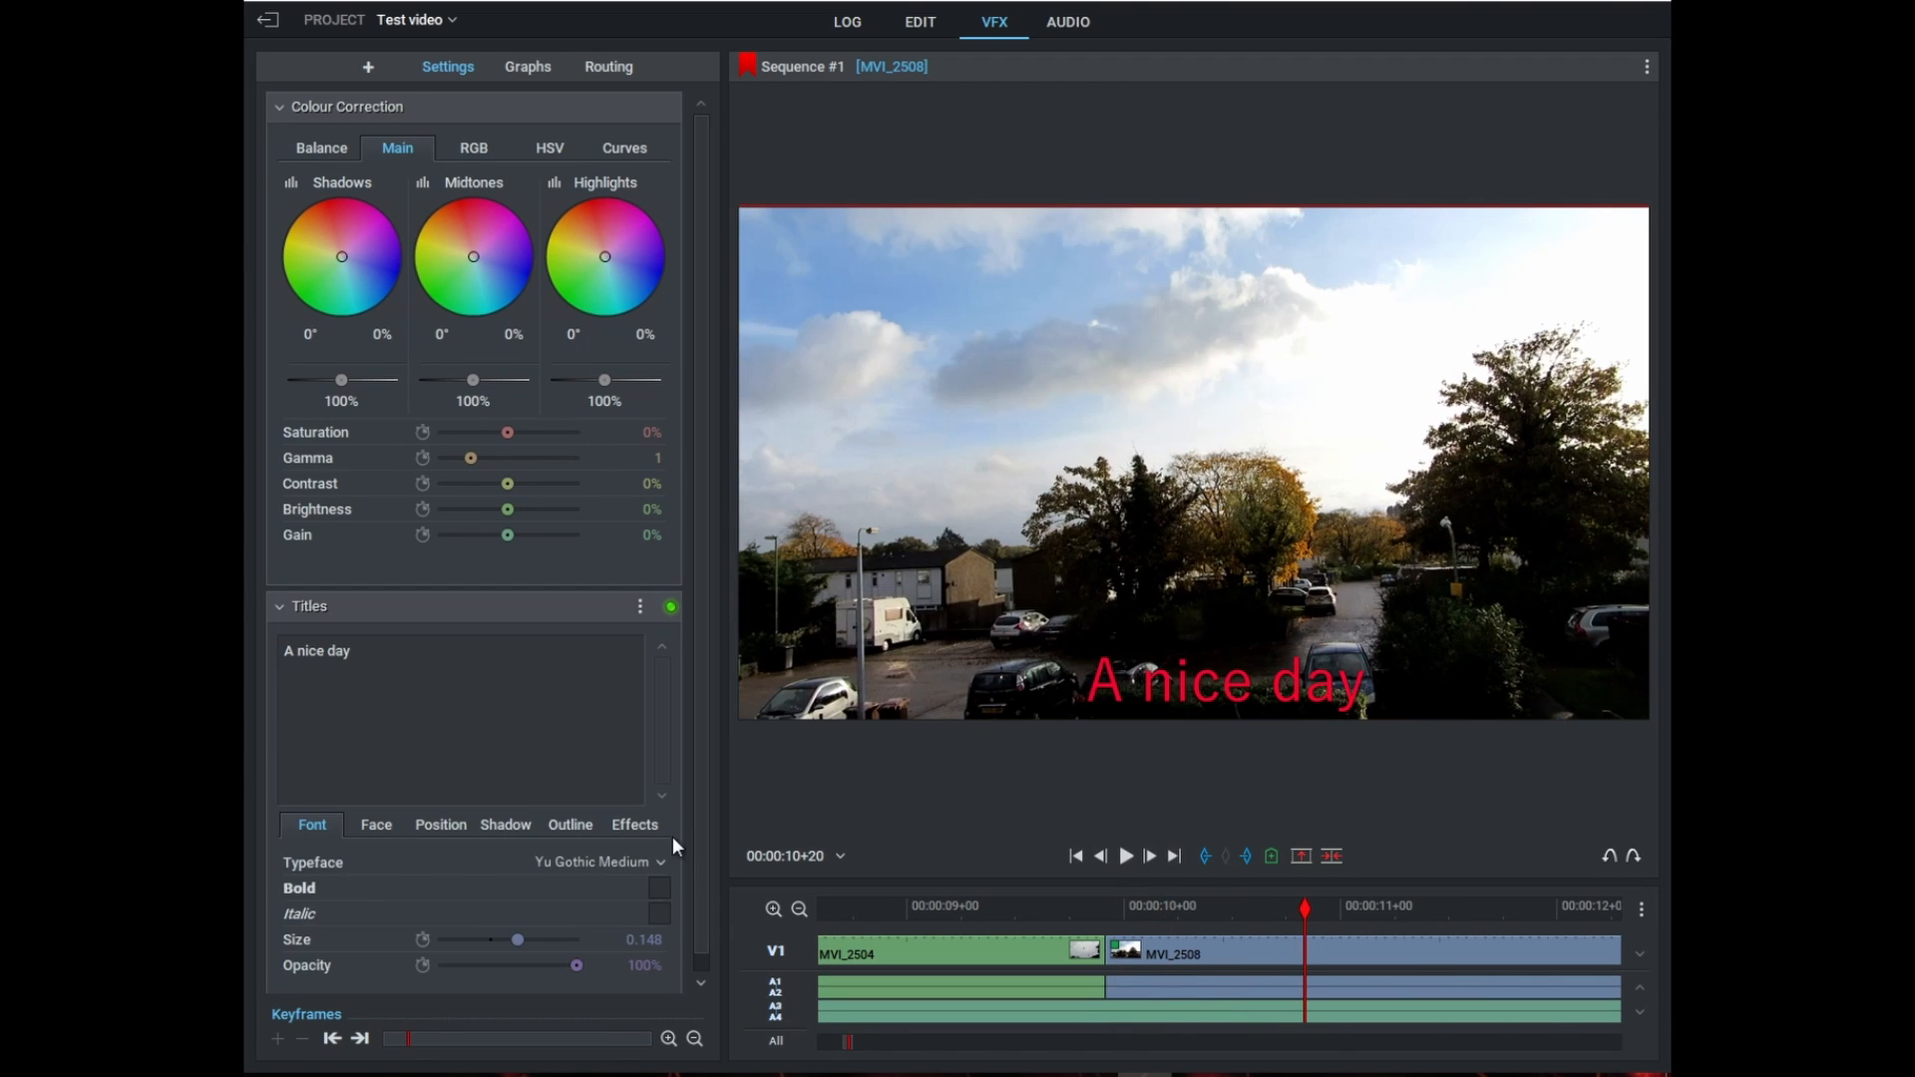
# - Set the title's In effect to Typewriter and move the title slightly up and to the left in the picture
pyautogui.click(635, 824)
pyautogui.click(639, 862)
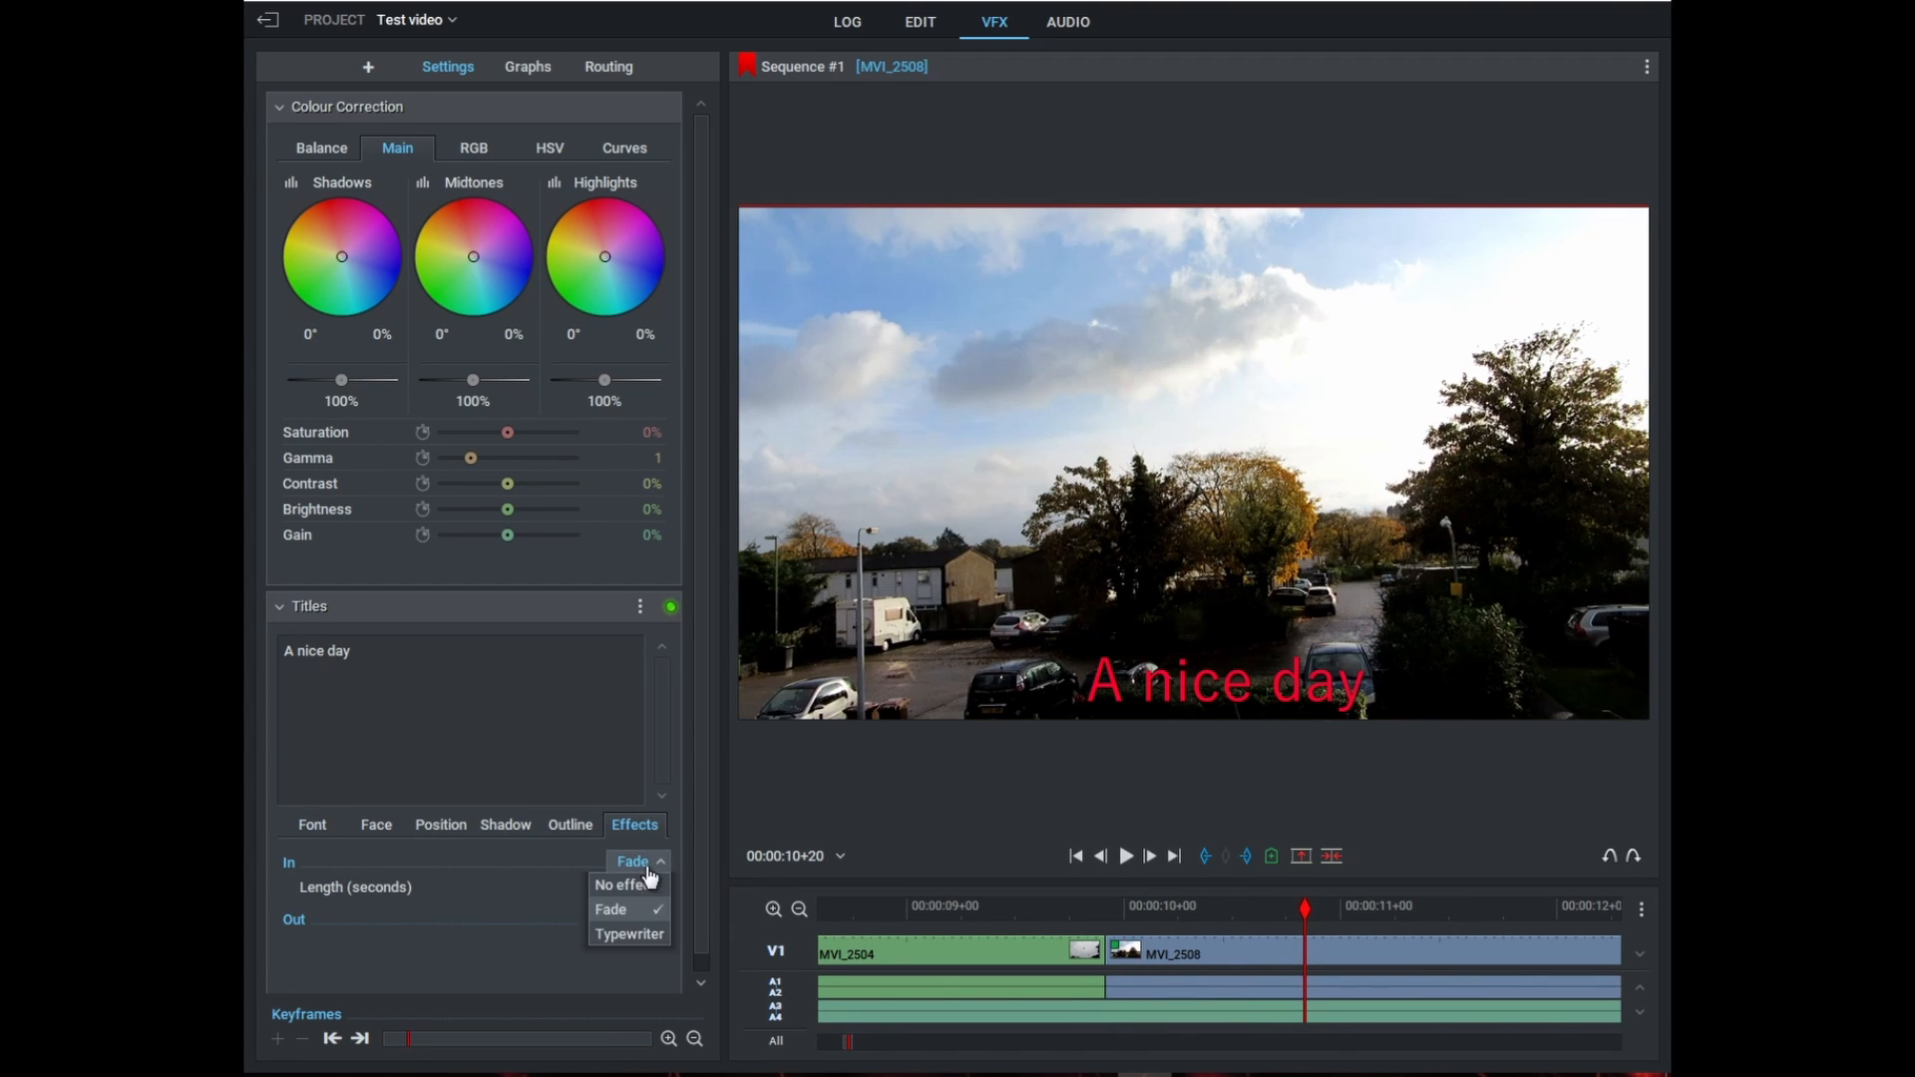
pyautogui.click(629, 935)
pyautogui.click(1121, 909)
pyautogui.moveTo(1115, 910); pyautogui.dragTo(1101, 892)
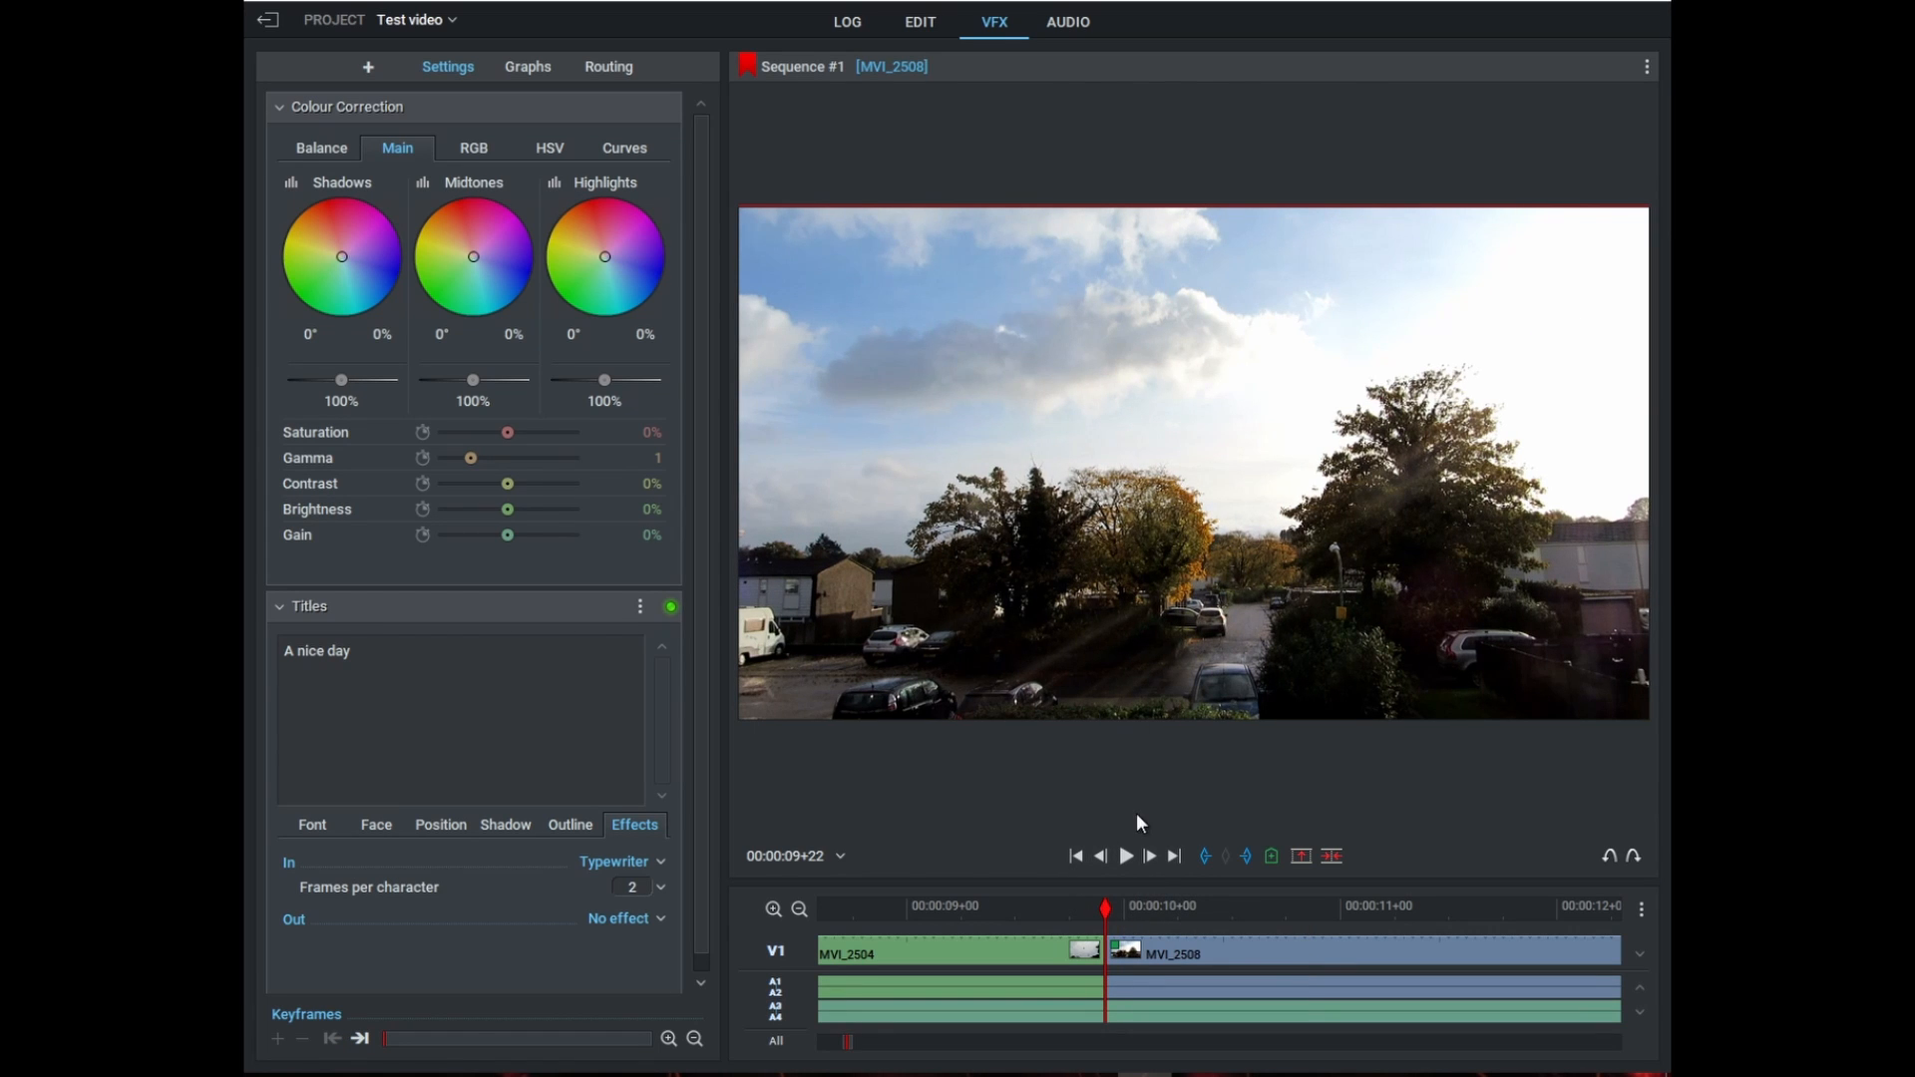
pyautogui.press('space')
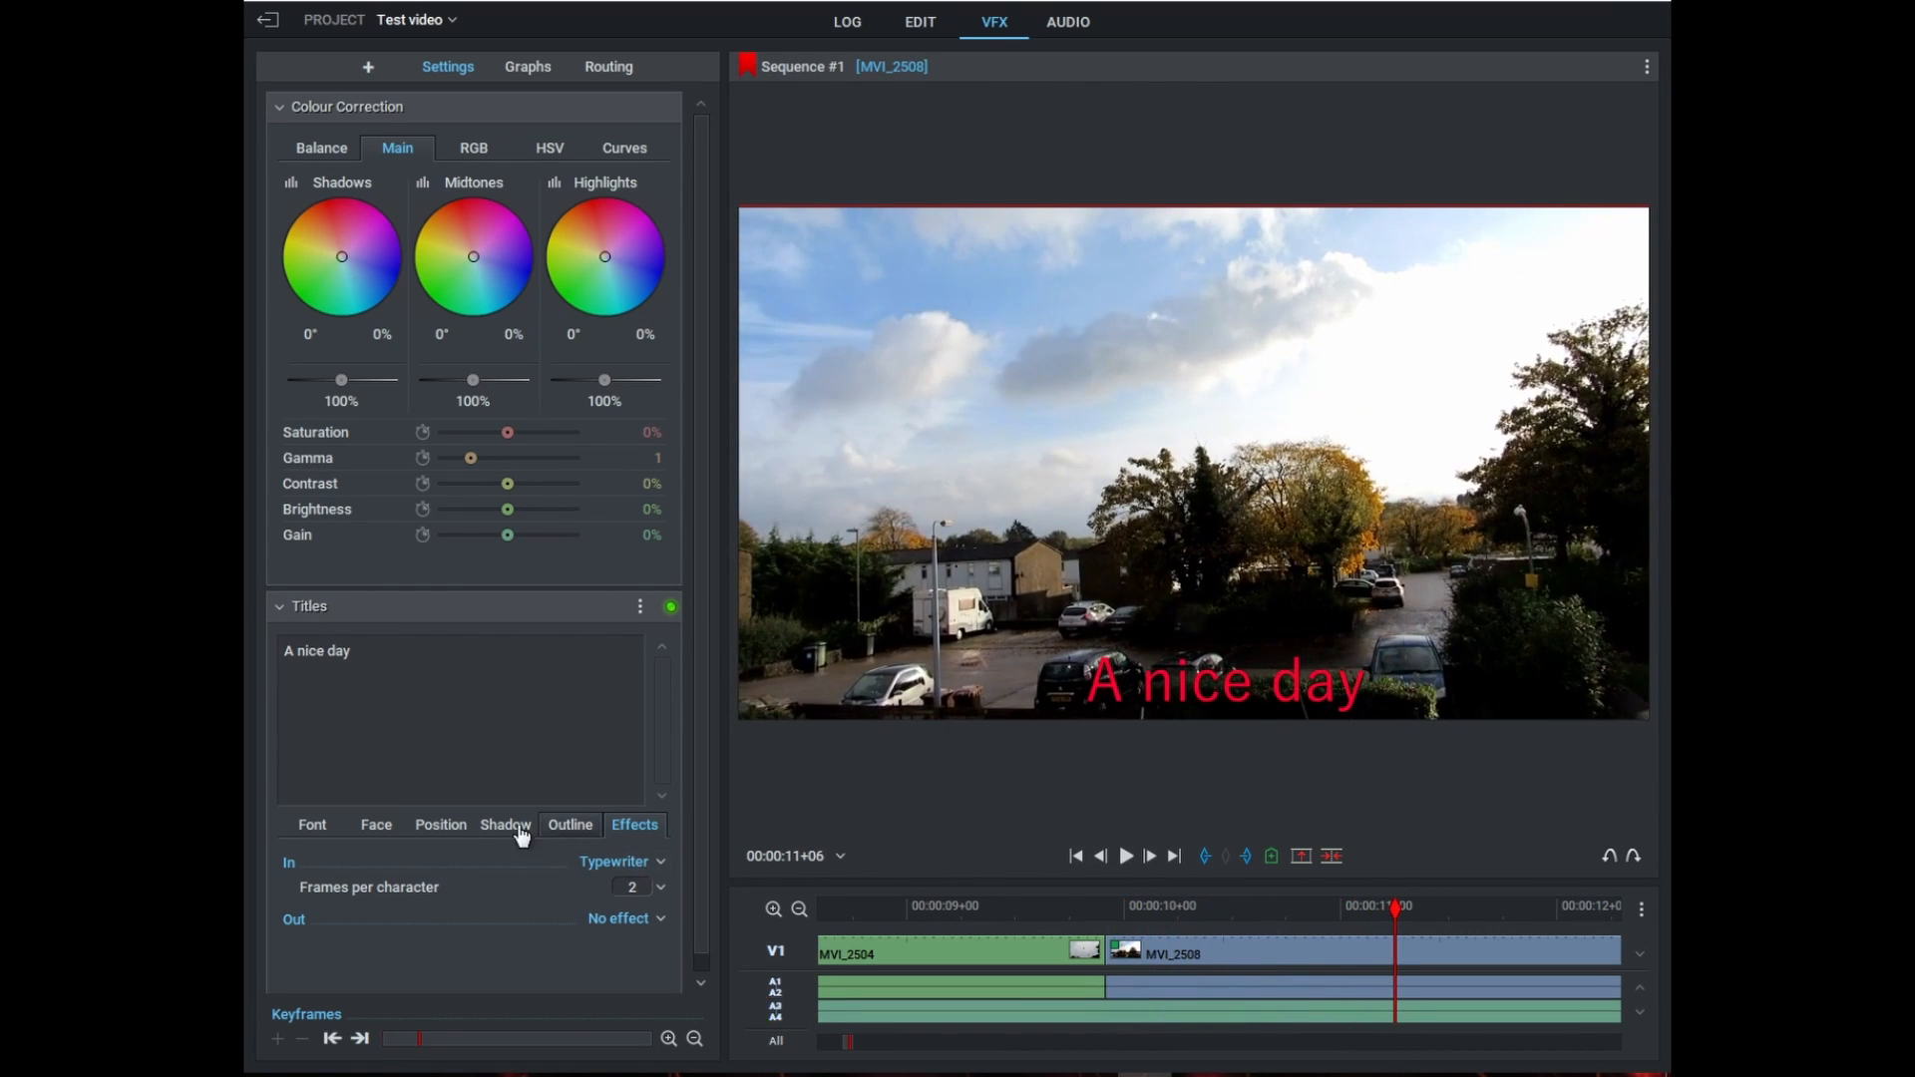
pyautogui.click(299, 826)
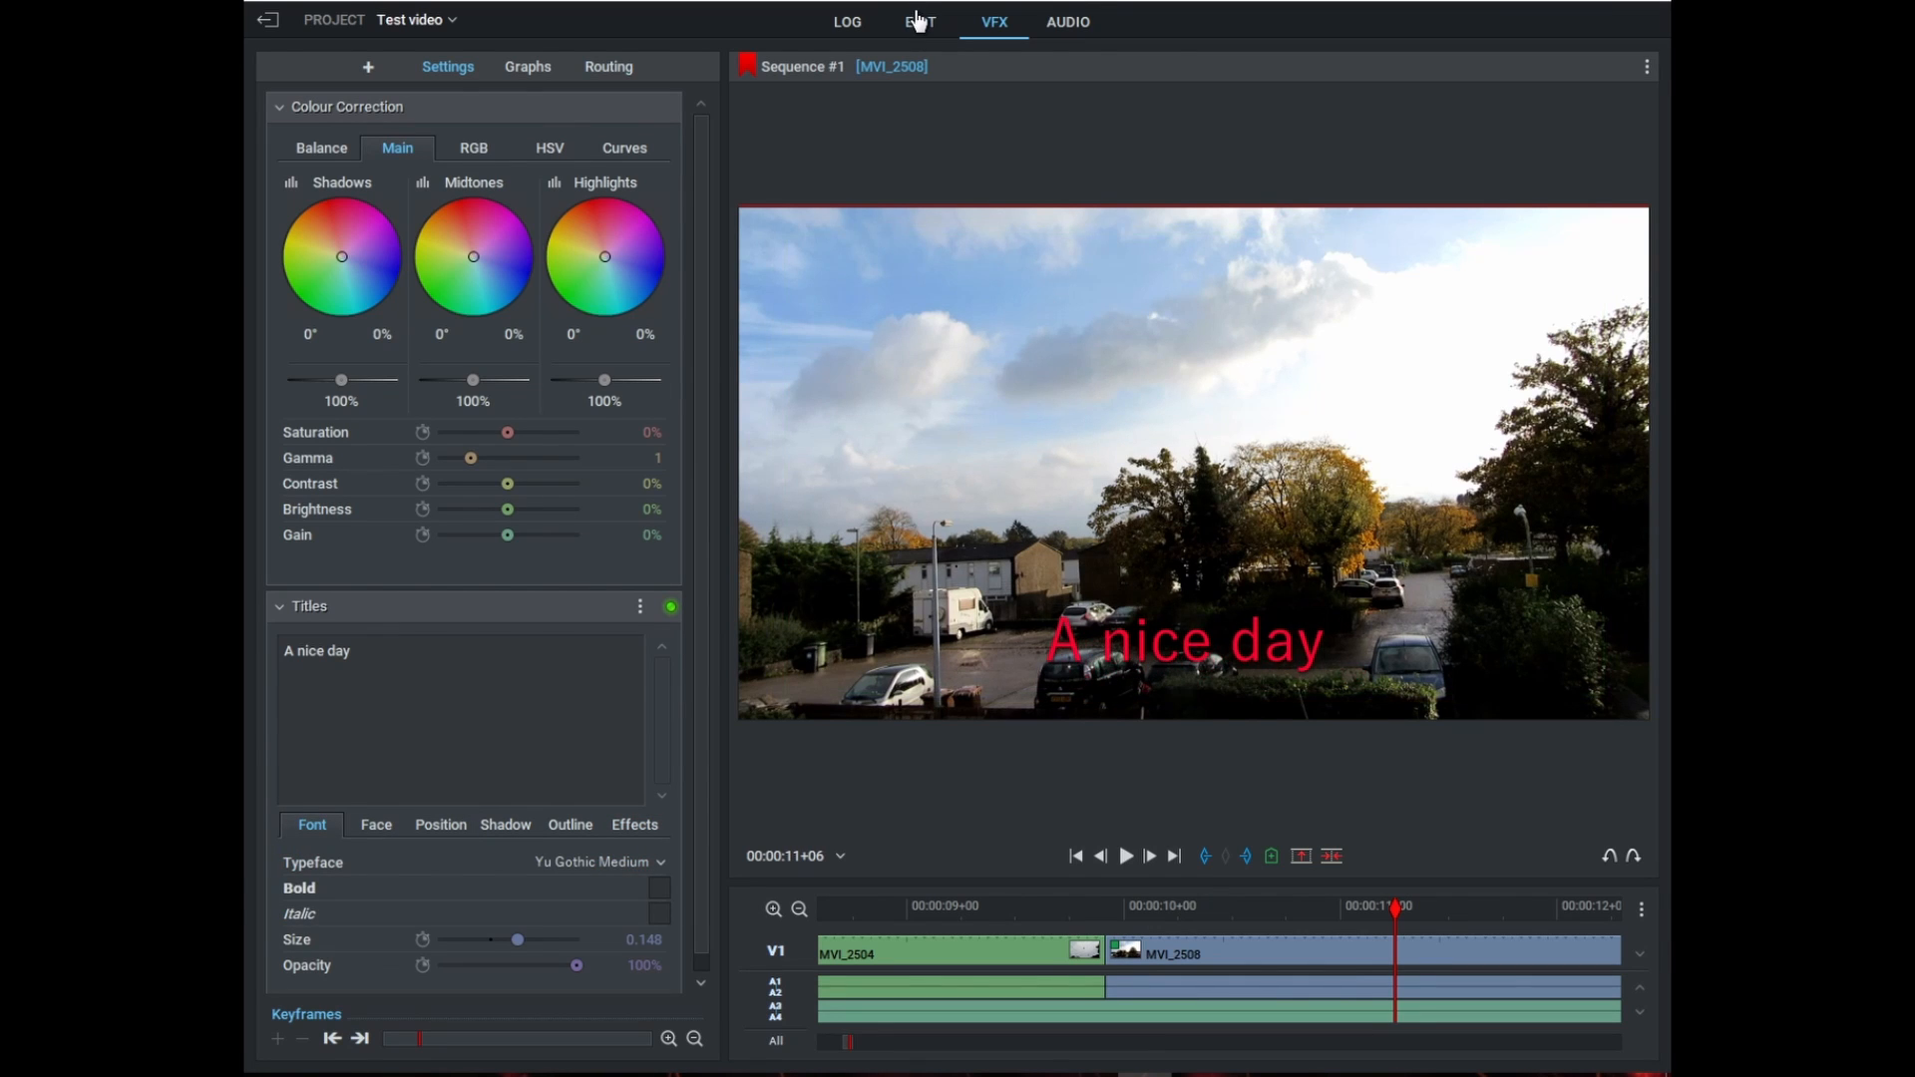
# - Split the MVI_2508 clip at about its middle in the Edit view and remove the effects from its first part
pyautogui.click(919, 21)
pyautogui.click(326, 761)
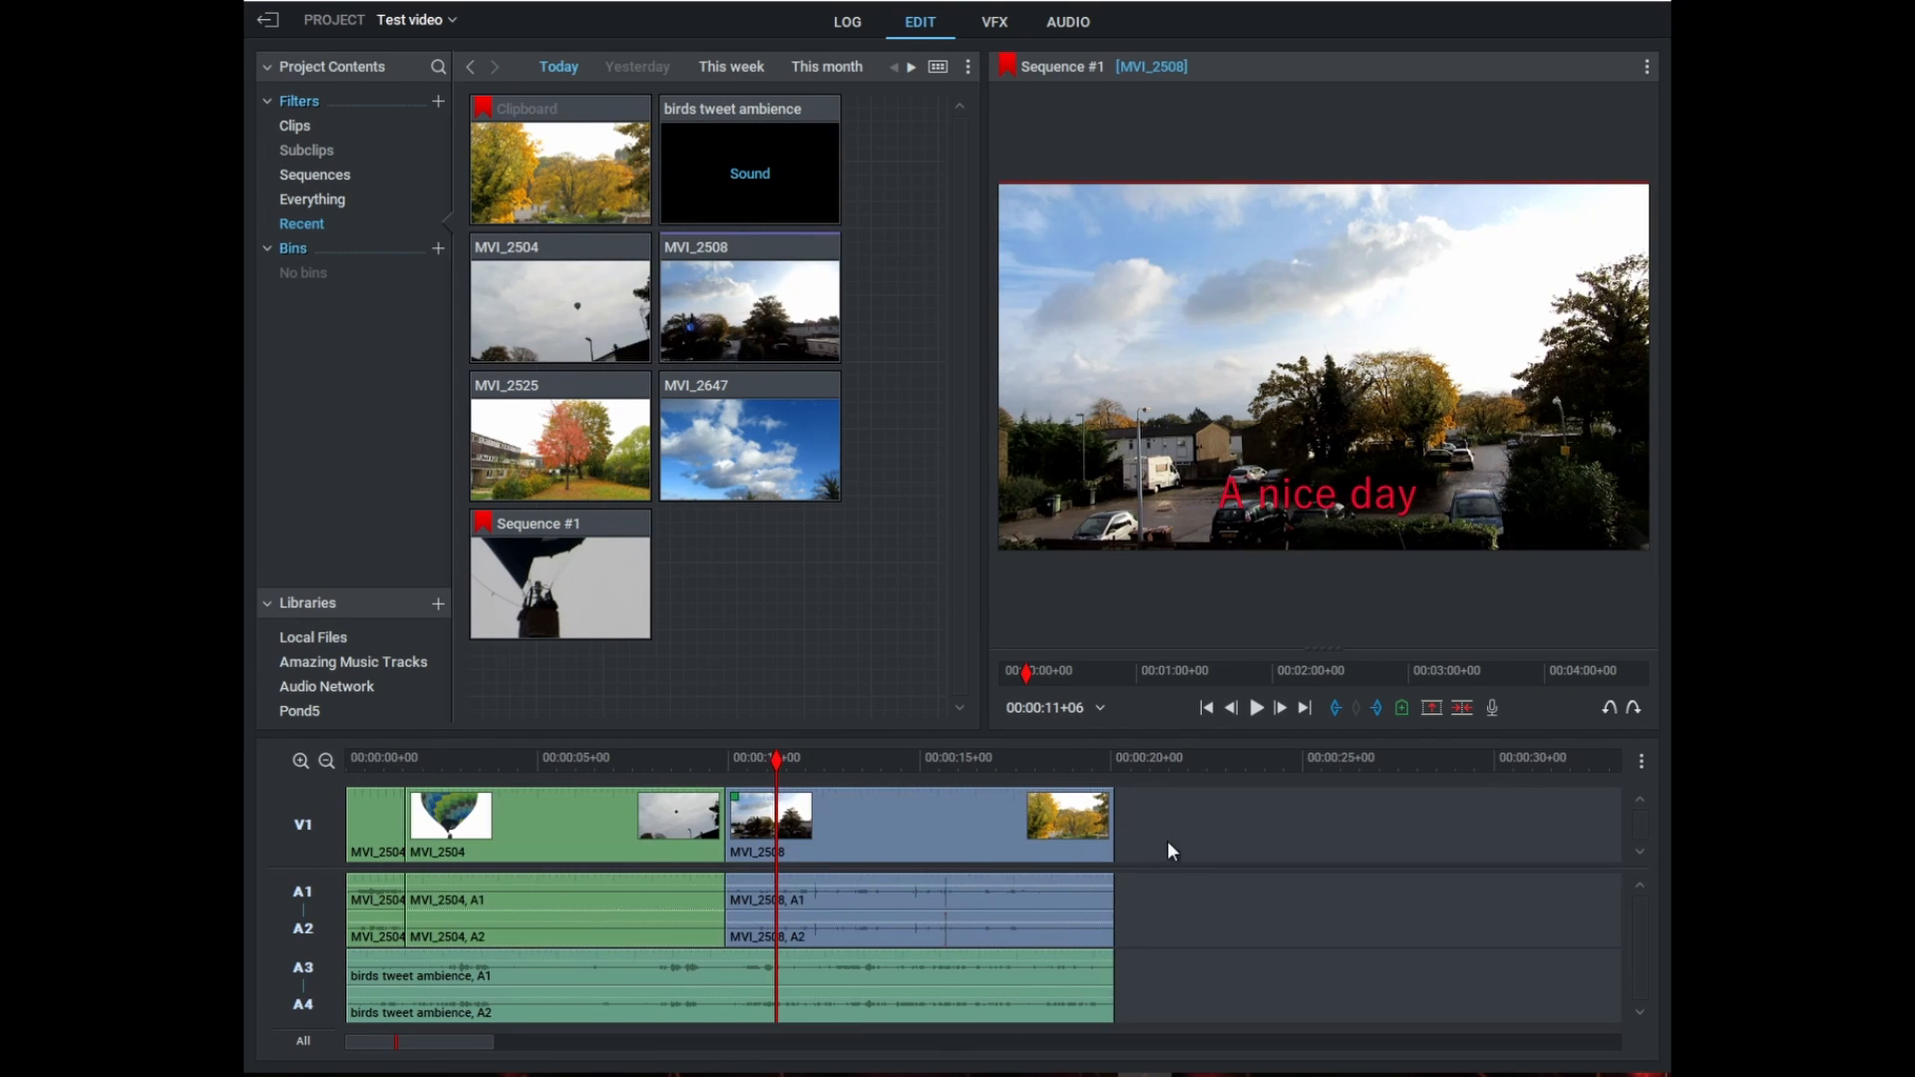
pyautogui.moveTo(768, 756); pyautogui.dragTo(1014, 817)
pyautogui.press('c')
pyautogui.rightClick(842, 828)
pyautogui.click(867, 642)
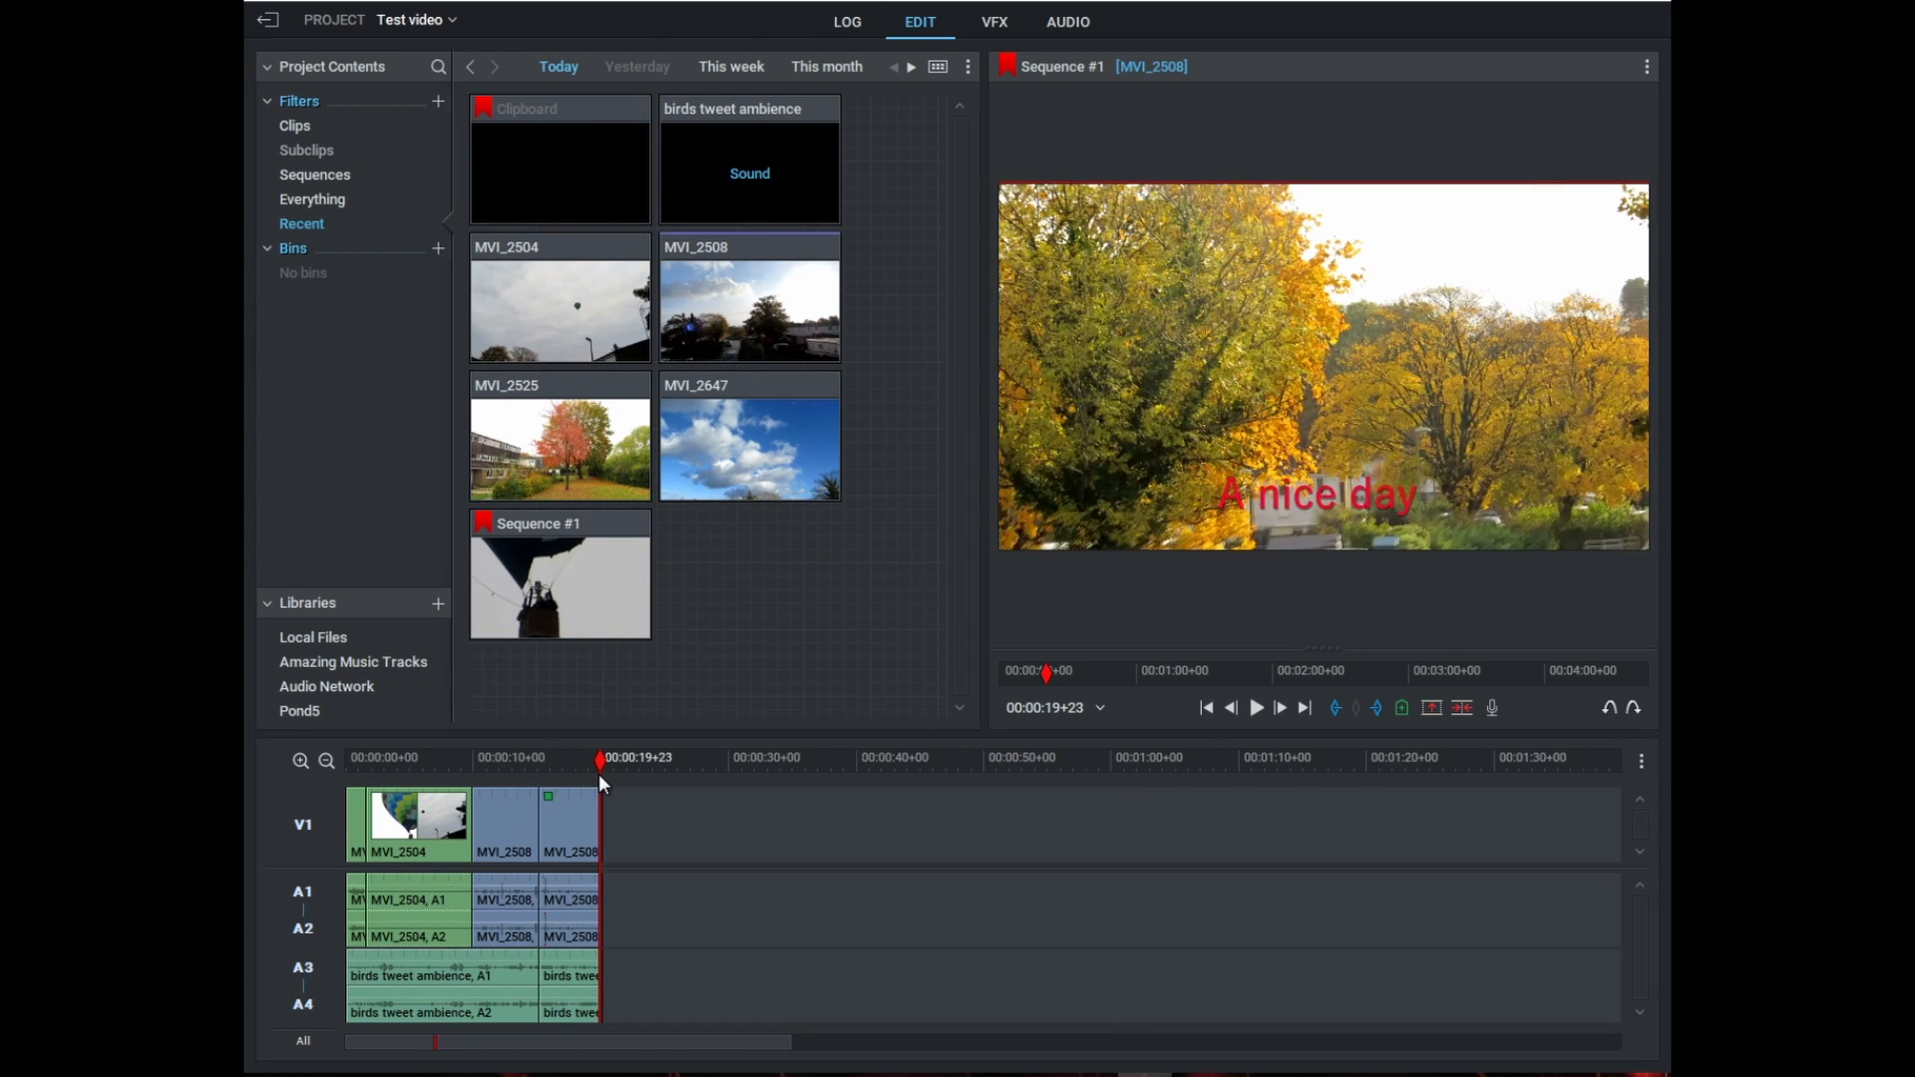
# - Split off the last 40 frames of the MVI_2508 clip as a separate segment
pyautogui.moveTo(599, 775); pyautogui.dragTo(601, 775)
pyautogui.click(1013, 28)
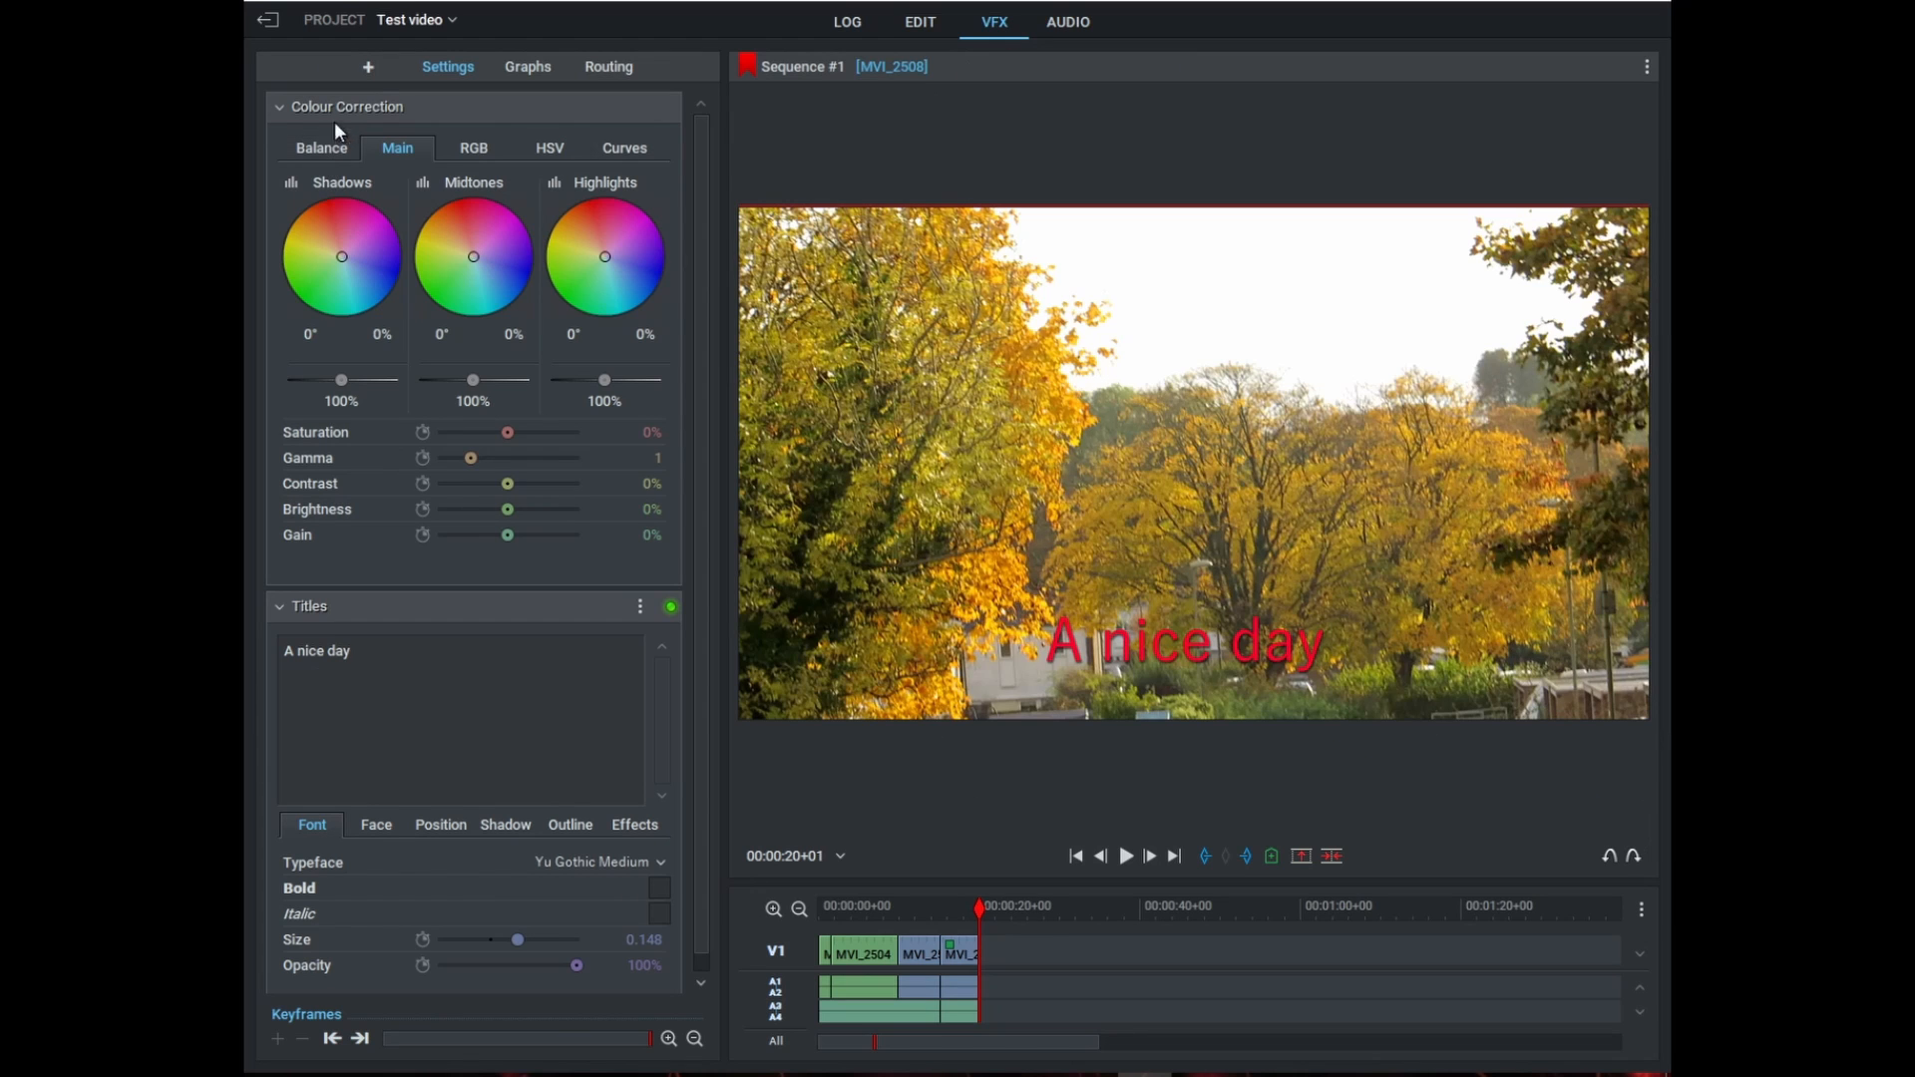
pyautogui.click(369, 68)
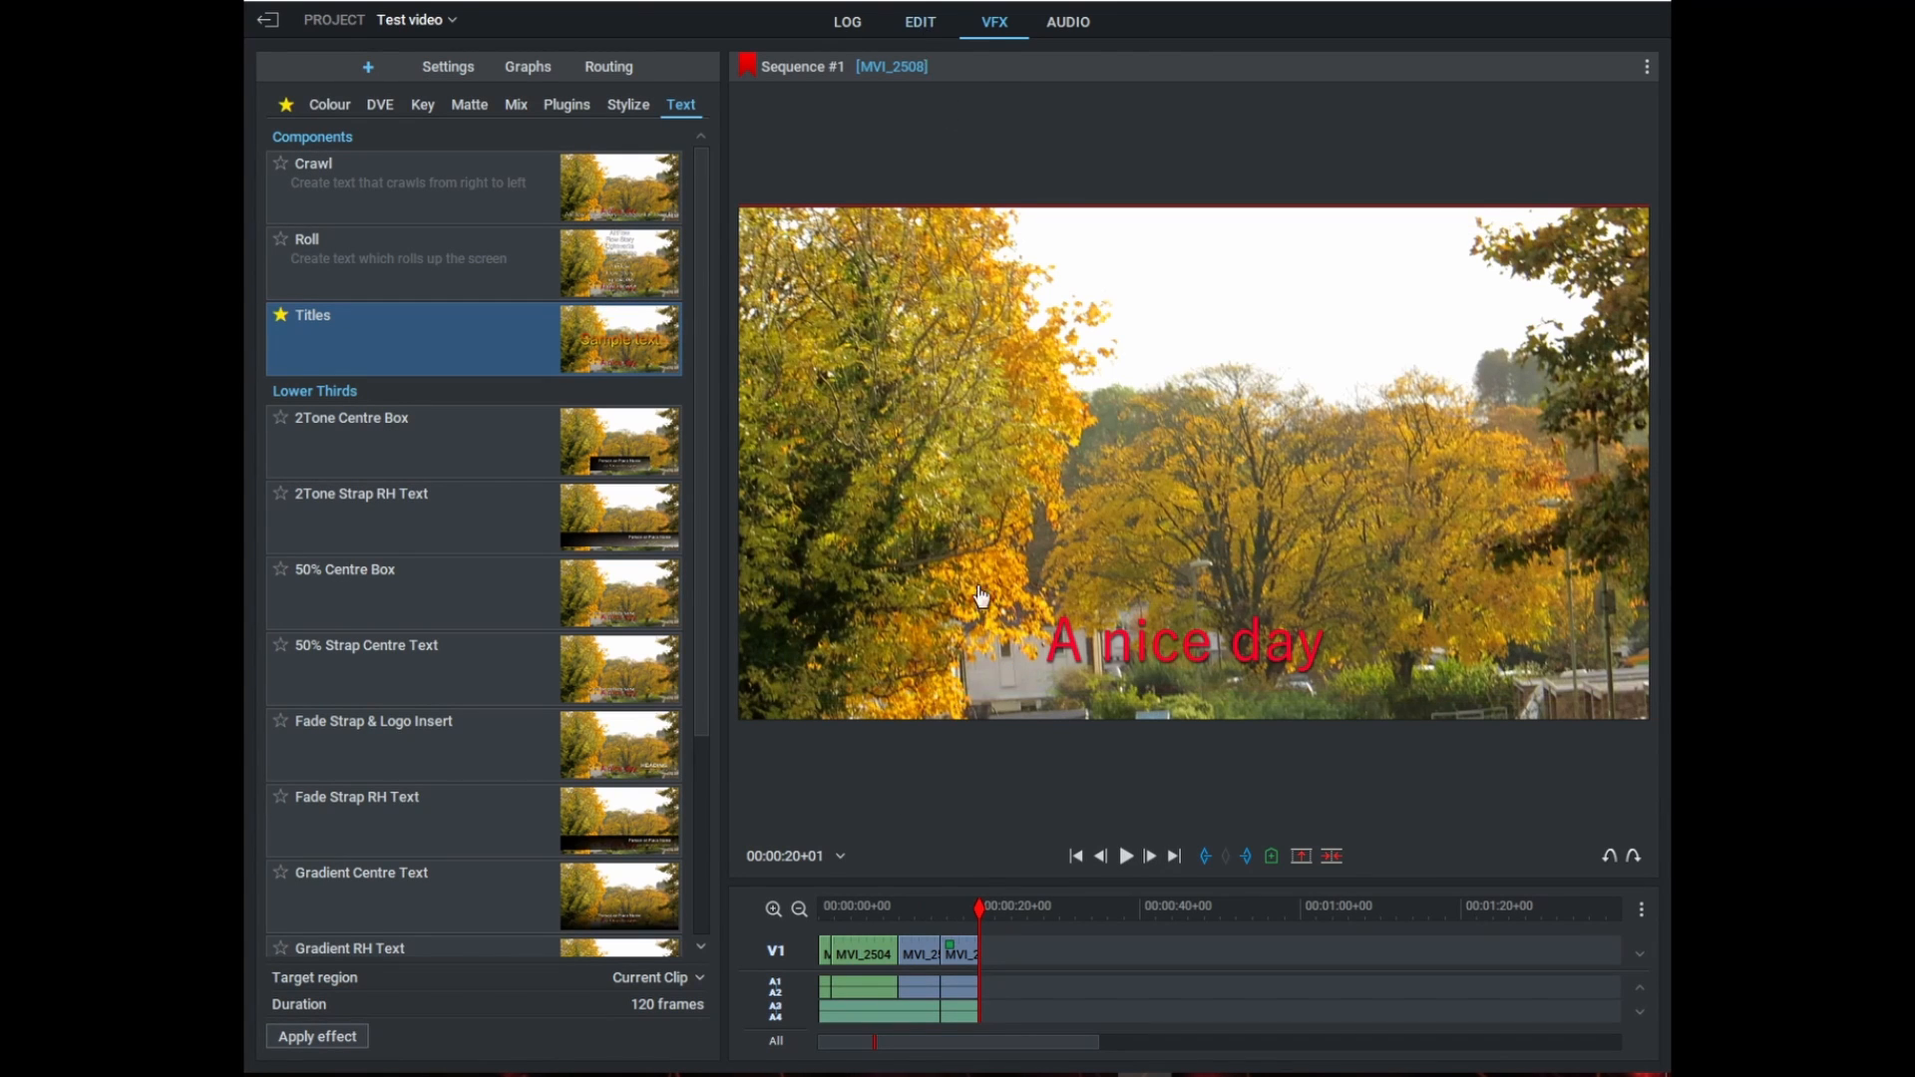
pyautogui.click(920, 22)
pyautogui.moveTo(575, 760); pyautogui.dragTo(597, 757)
pyautogui.press('c')
# - Try the 2D DVE effect on the final MVI_2508 segment and adjust its master scale
pyautogui.click(976, 26)
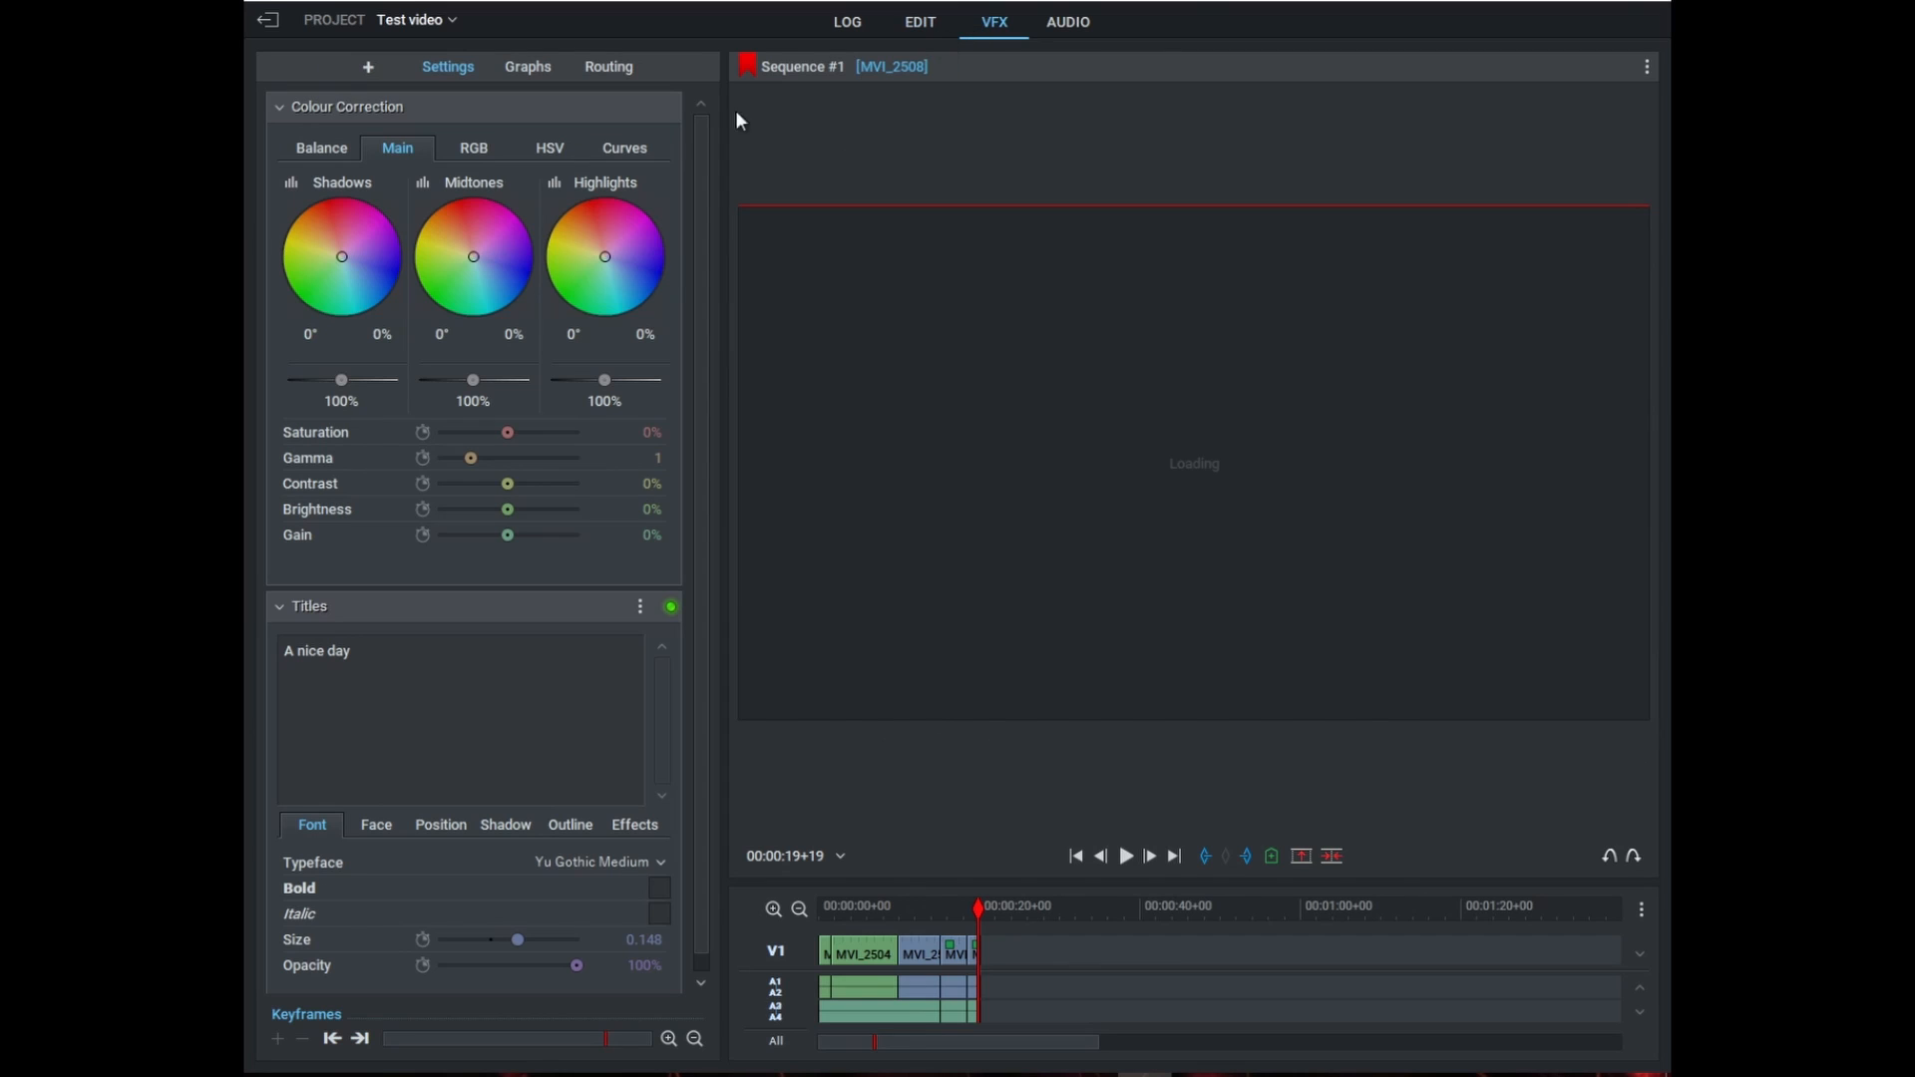
pyautogui.click(368, 65)
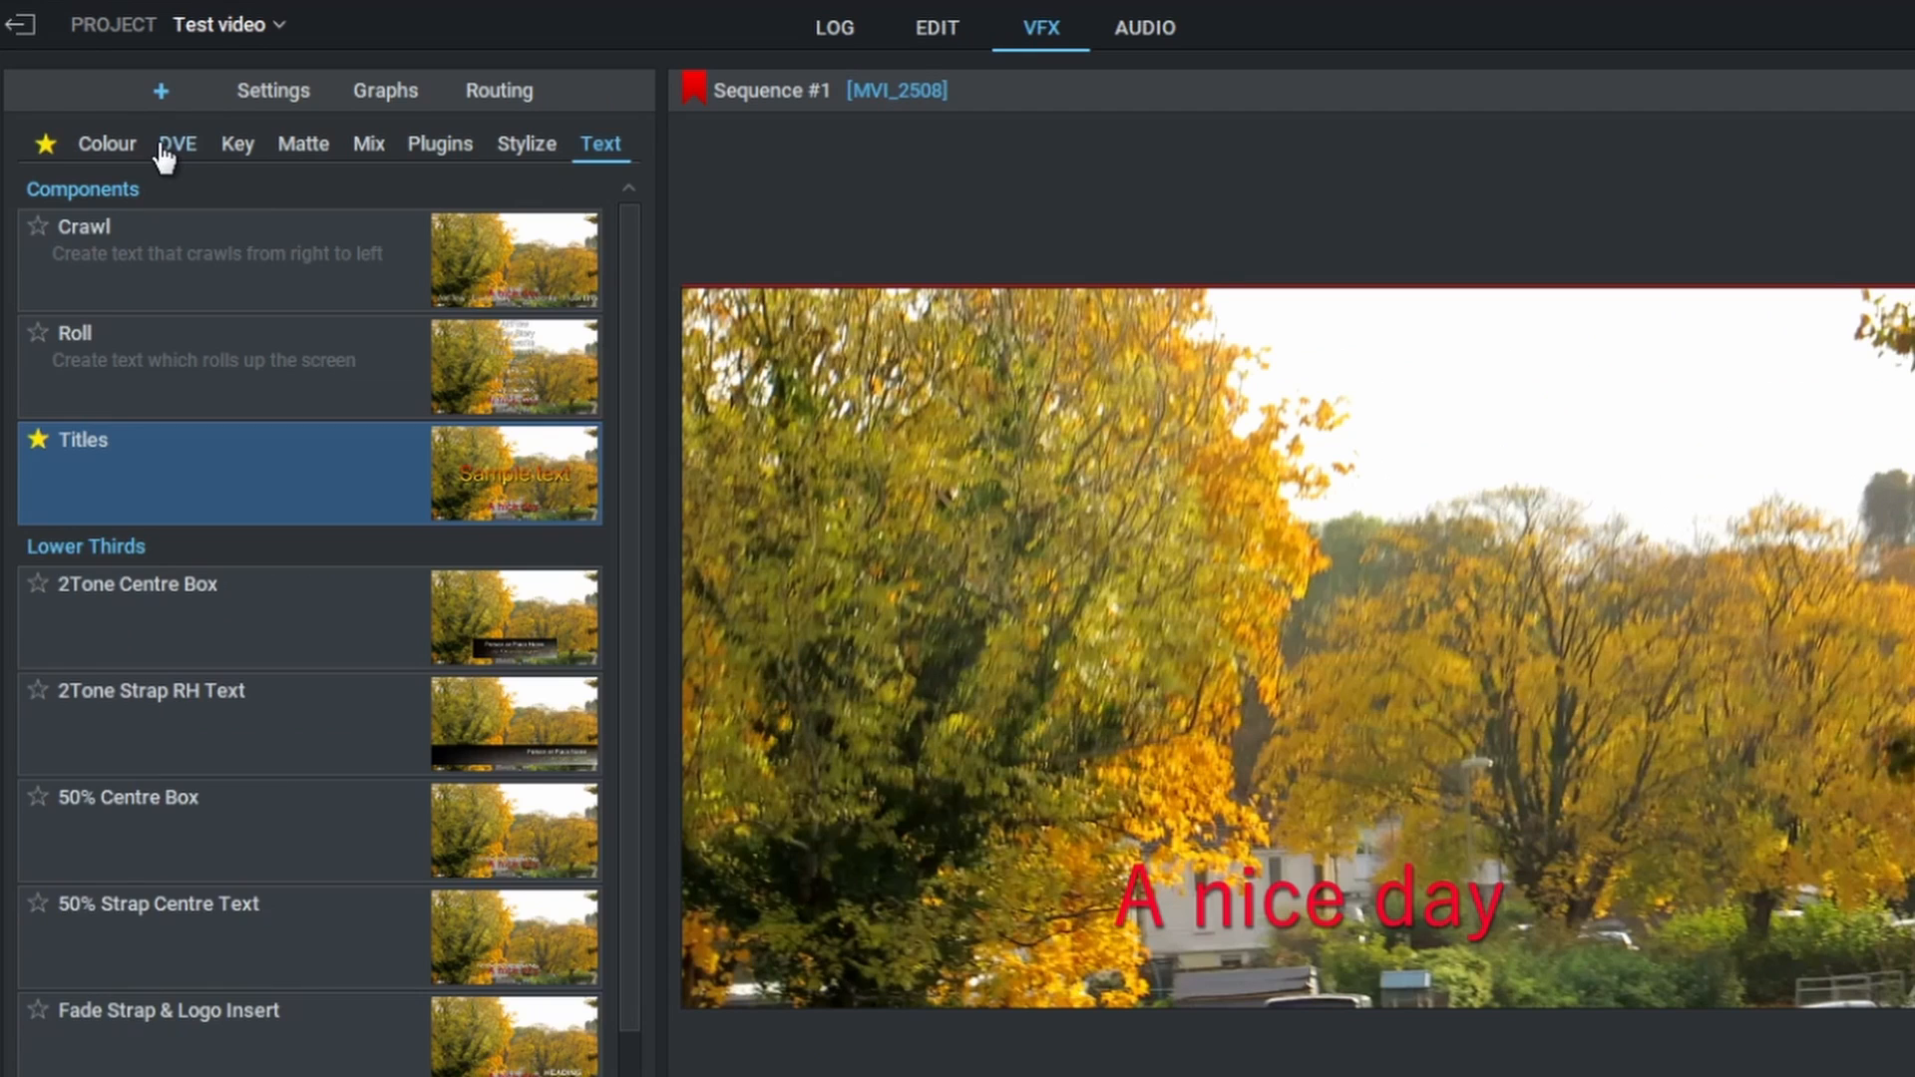
pyautogui.click(380, 104)
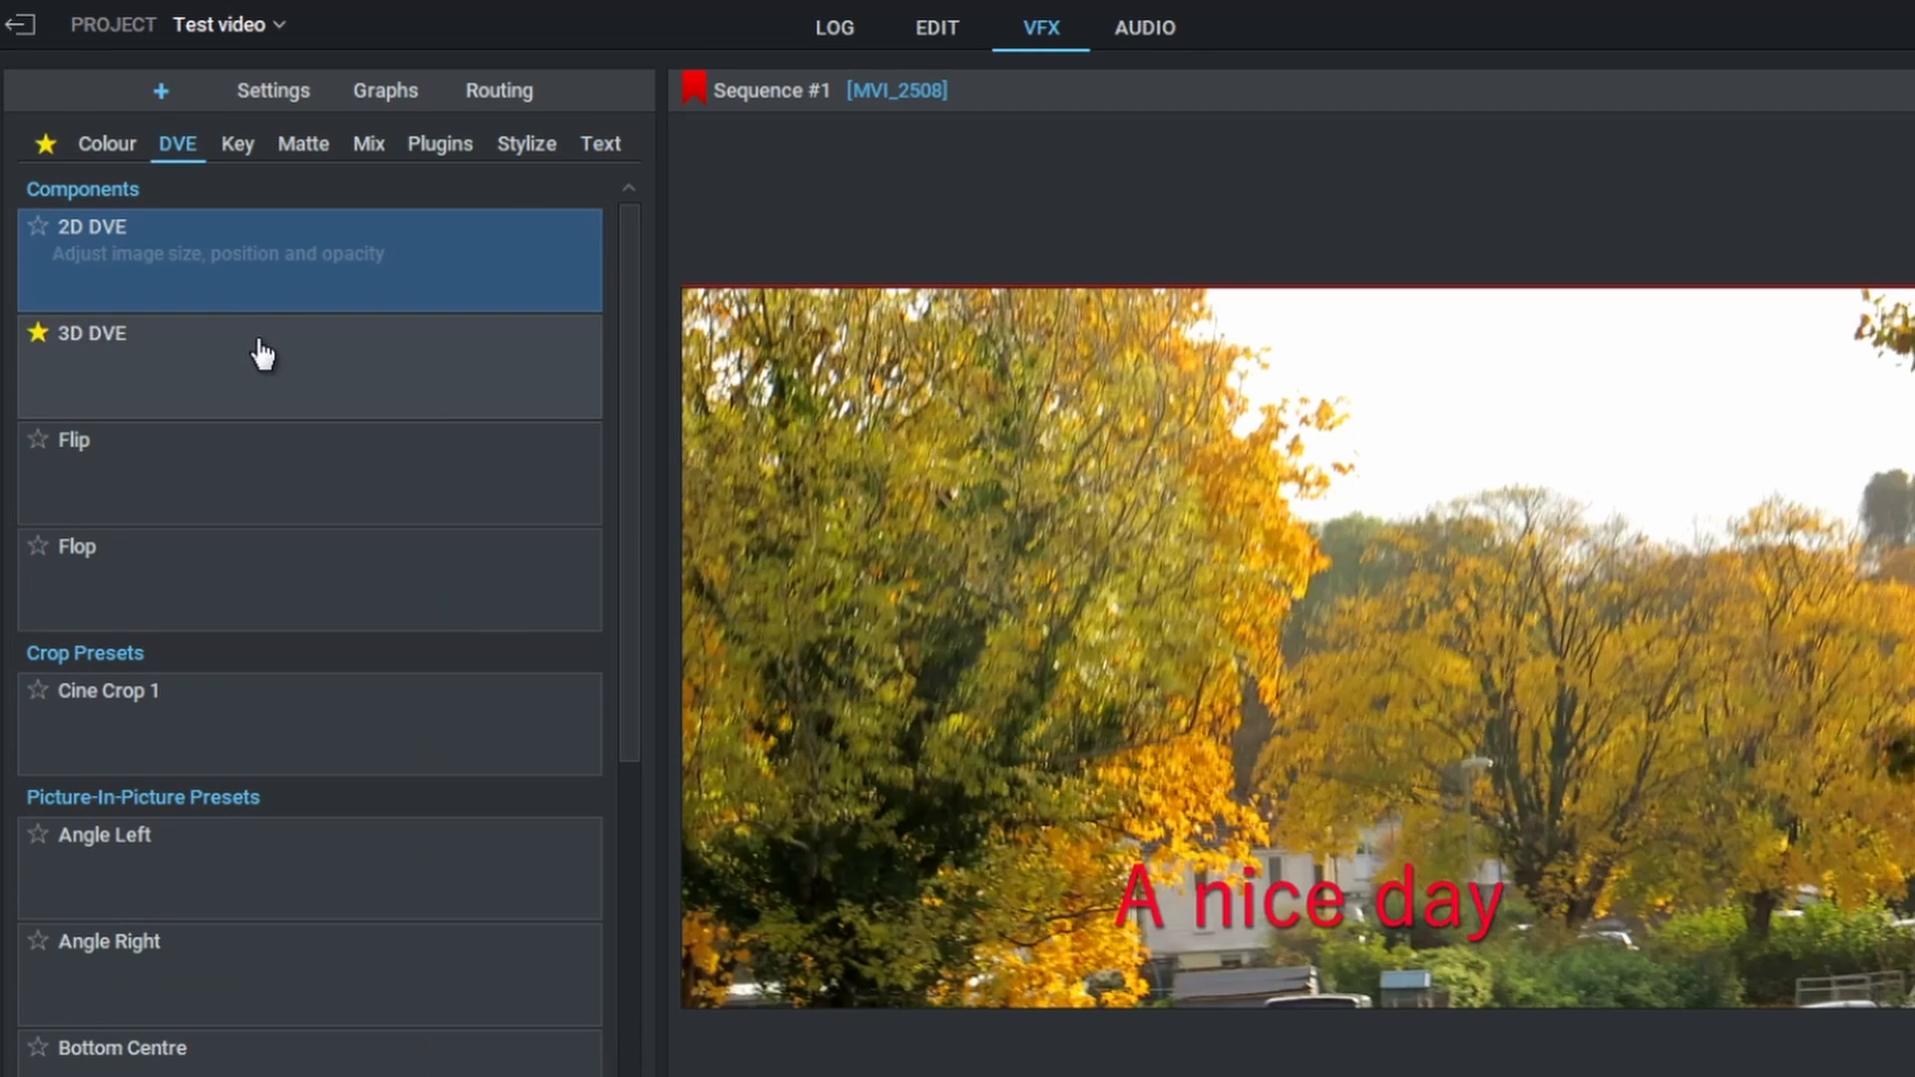
pyautogui.doubleClick(230, 271)
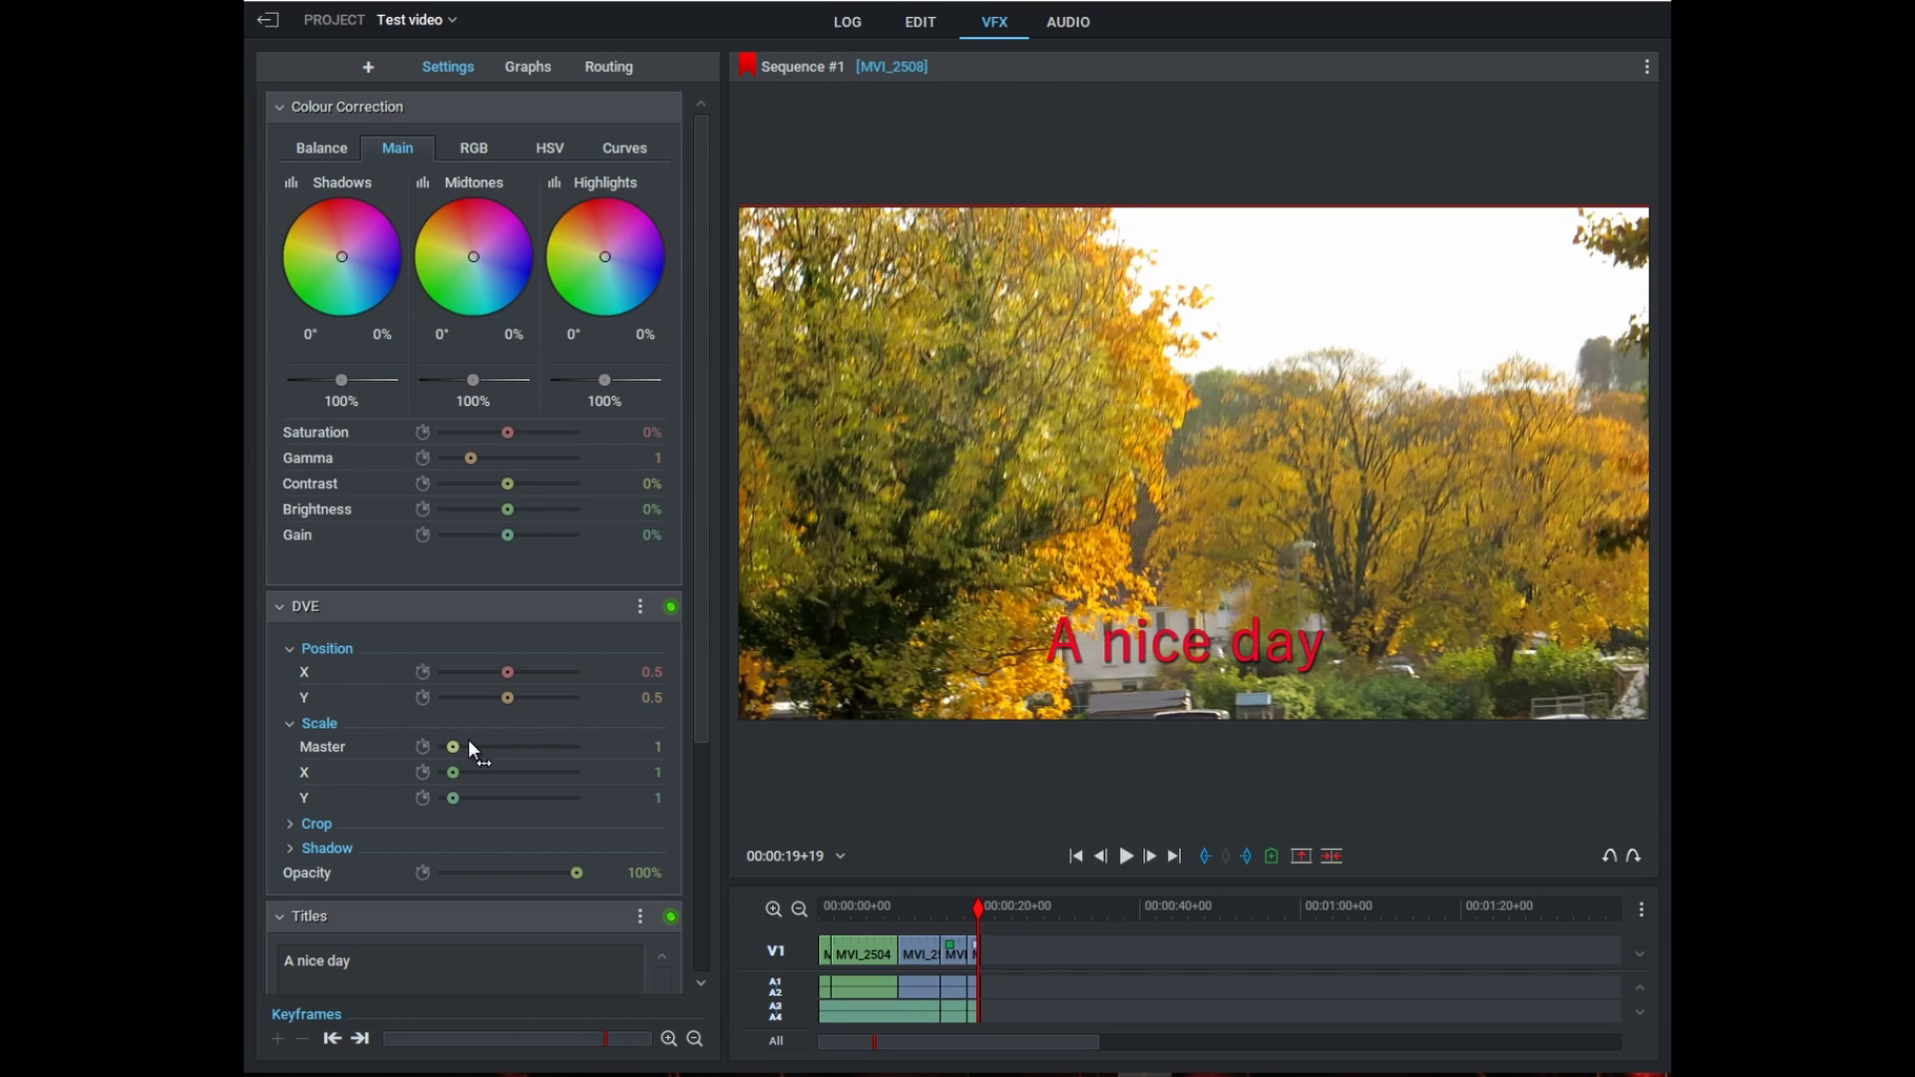
pyautogui.moveTo(471, 739); pyautogui.dragTo(469, 778)
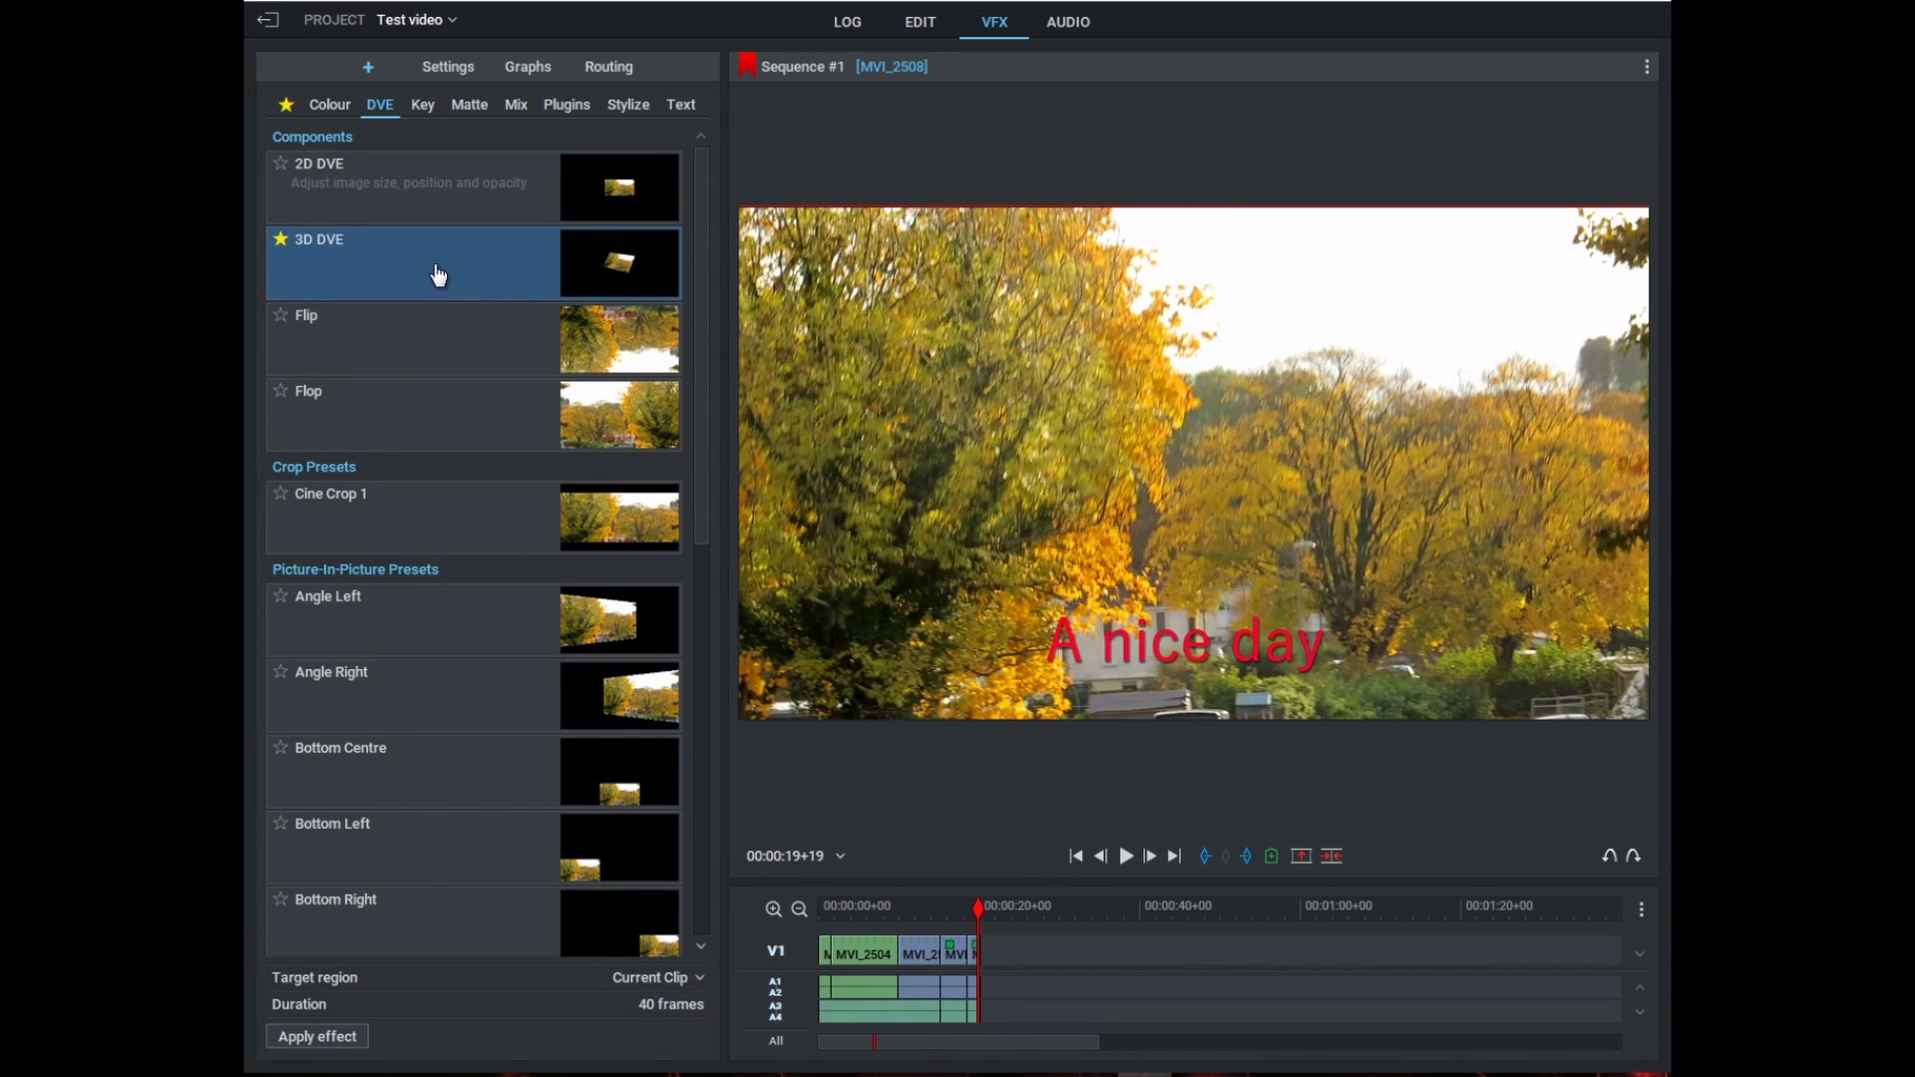
# - Try the 3D DVE effect on the final MVI_2508 segment with rotations X 322.59°, Y 332.53° and Z 337.29°, and undo it
pyautogui.doubleClick(439, 276)
pyautogui.scroll(2, 694, 469)
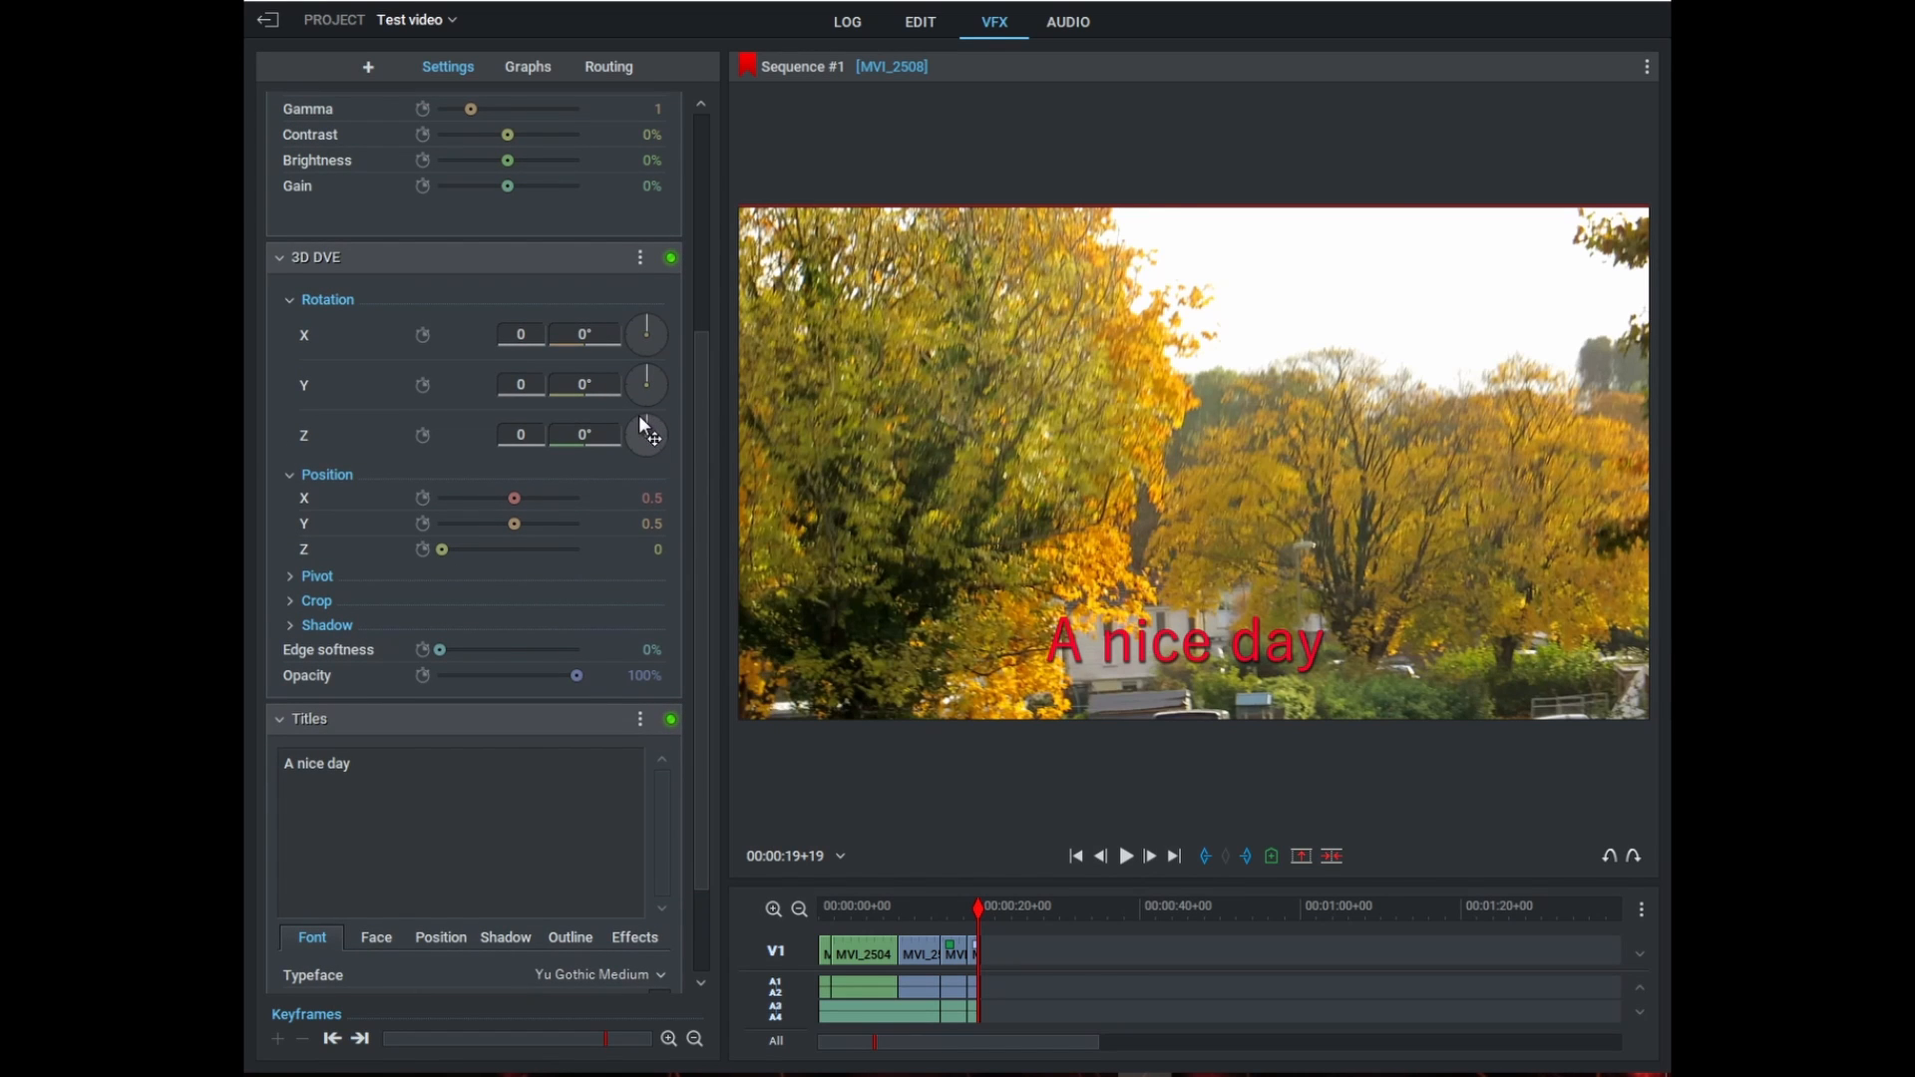
pyautogui.moveTo(638, 415); pyautogui.dragTo(591, 277)
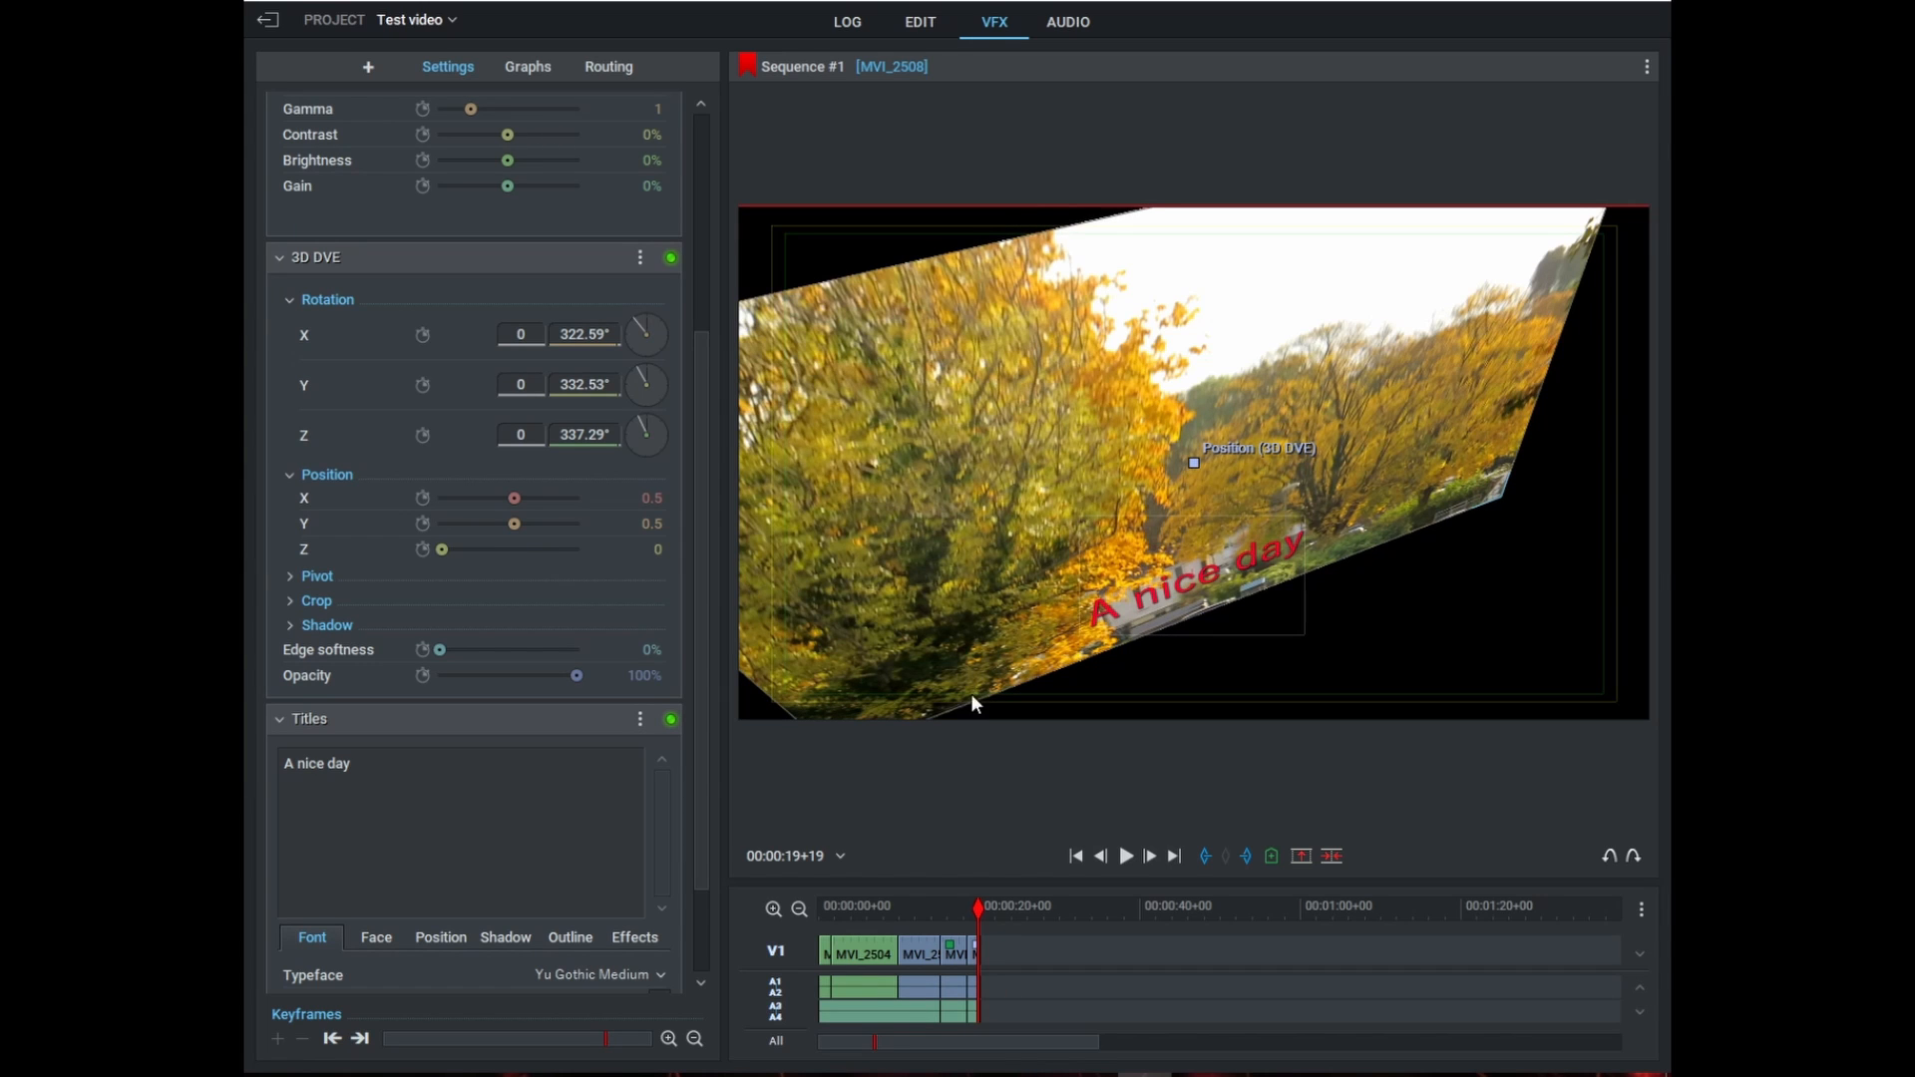
pyautogui.hotkey('ctrl', 'z')
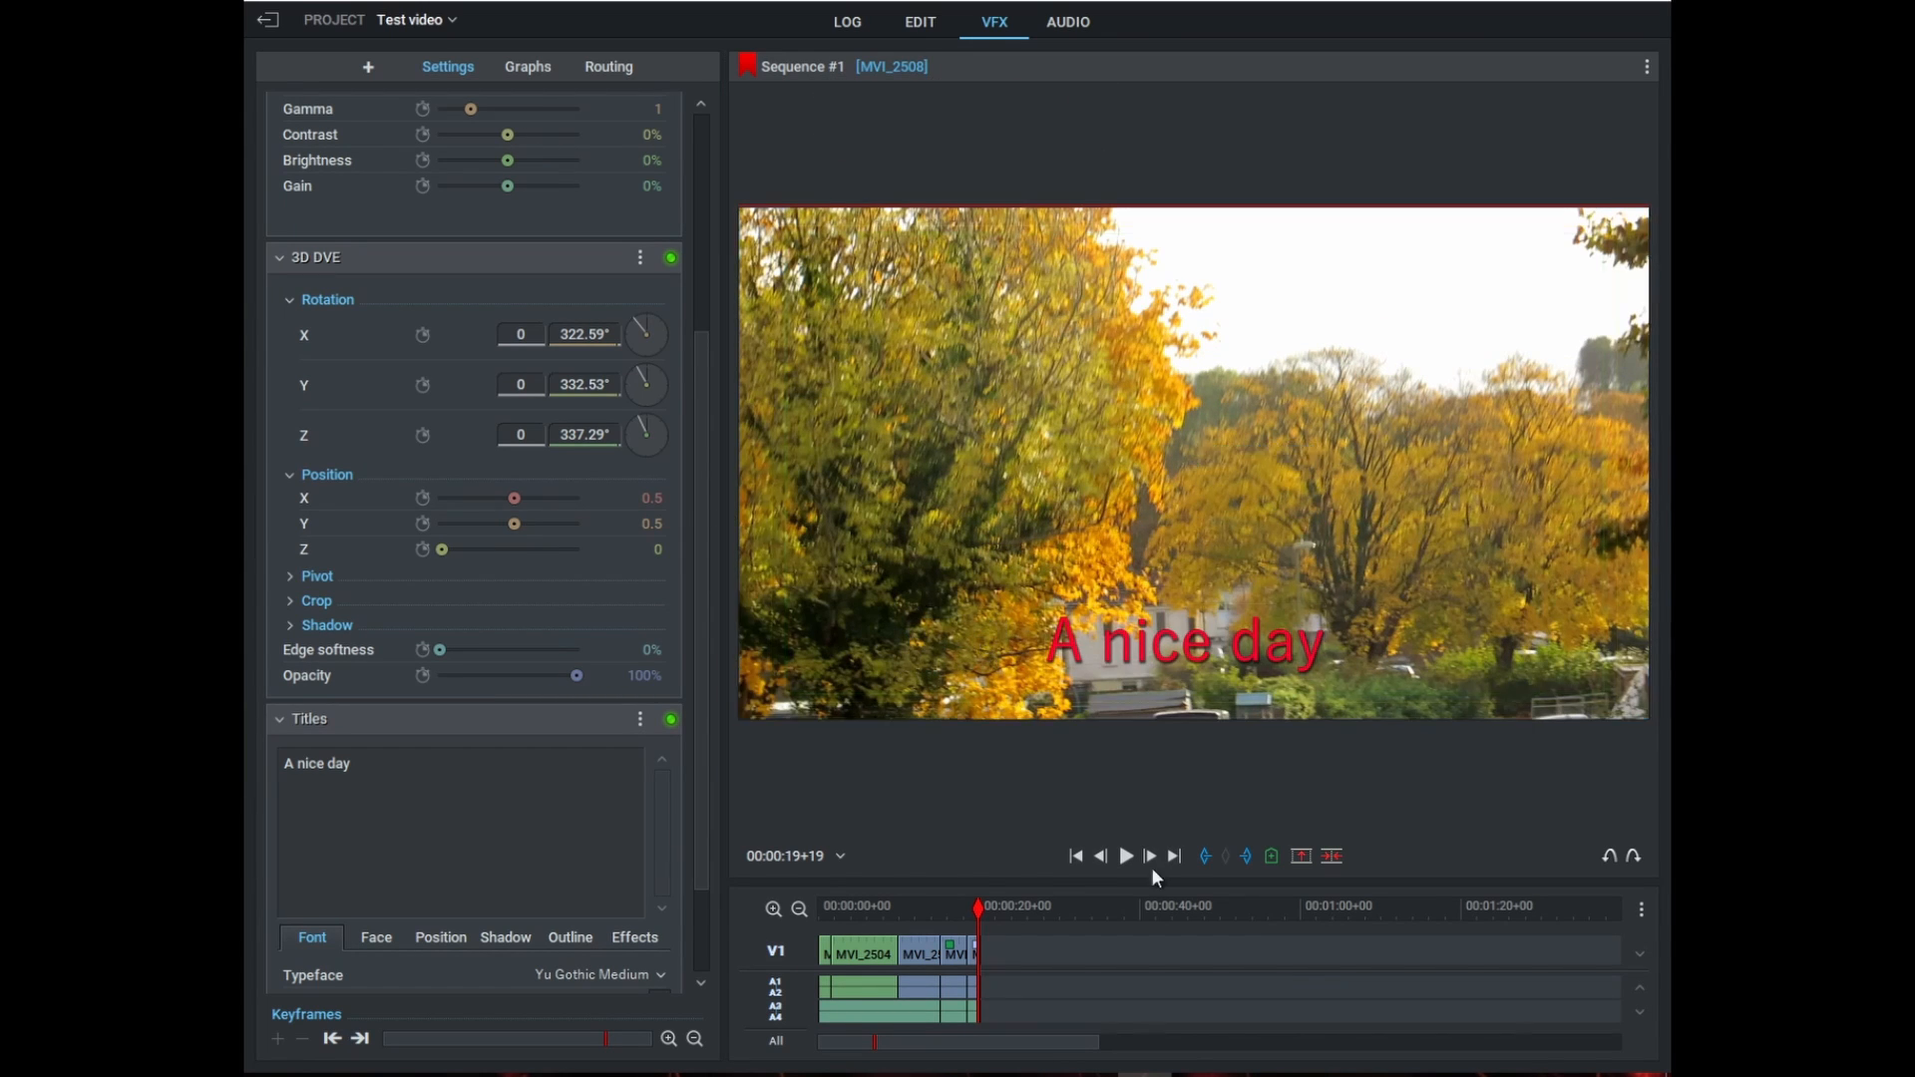
# - Add the MVI_2647 clip to the sequence after the last MVI_2508 segment
pyautogui.click(918, 24)
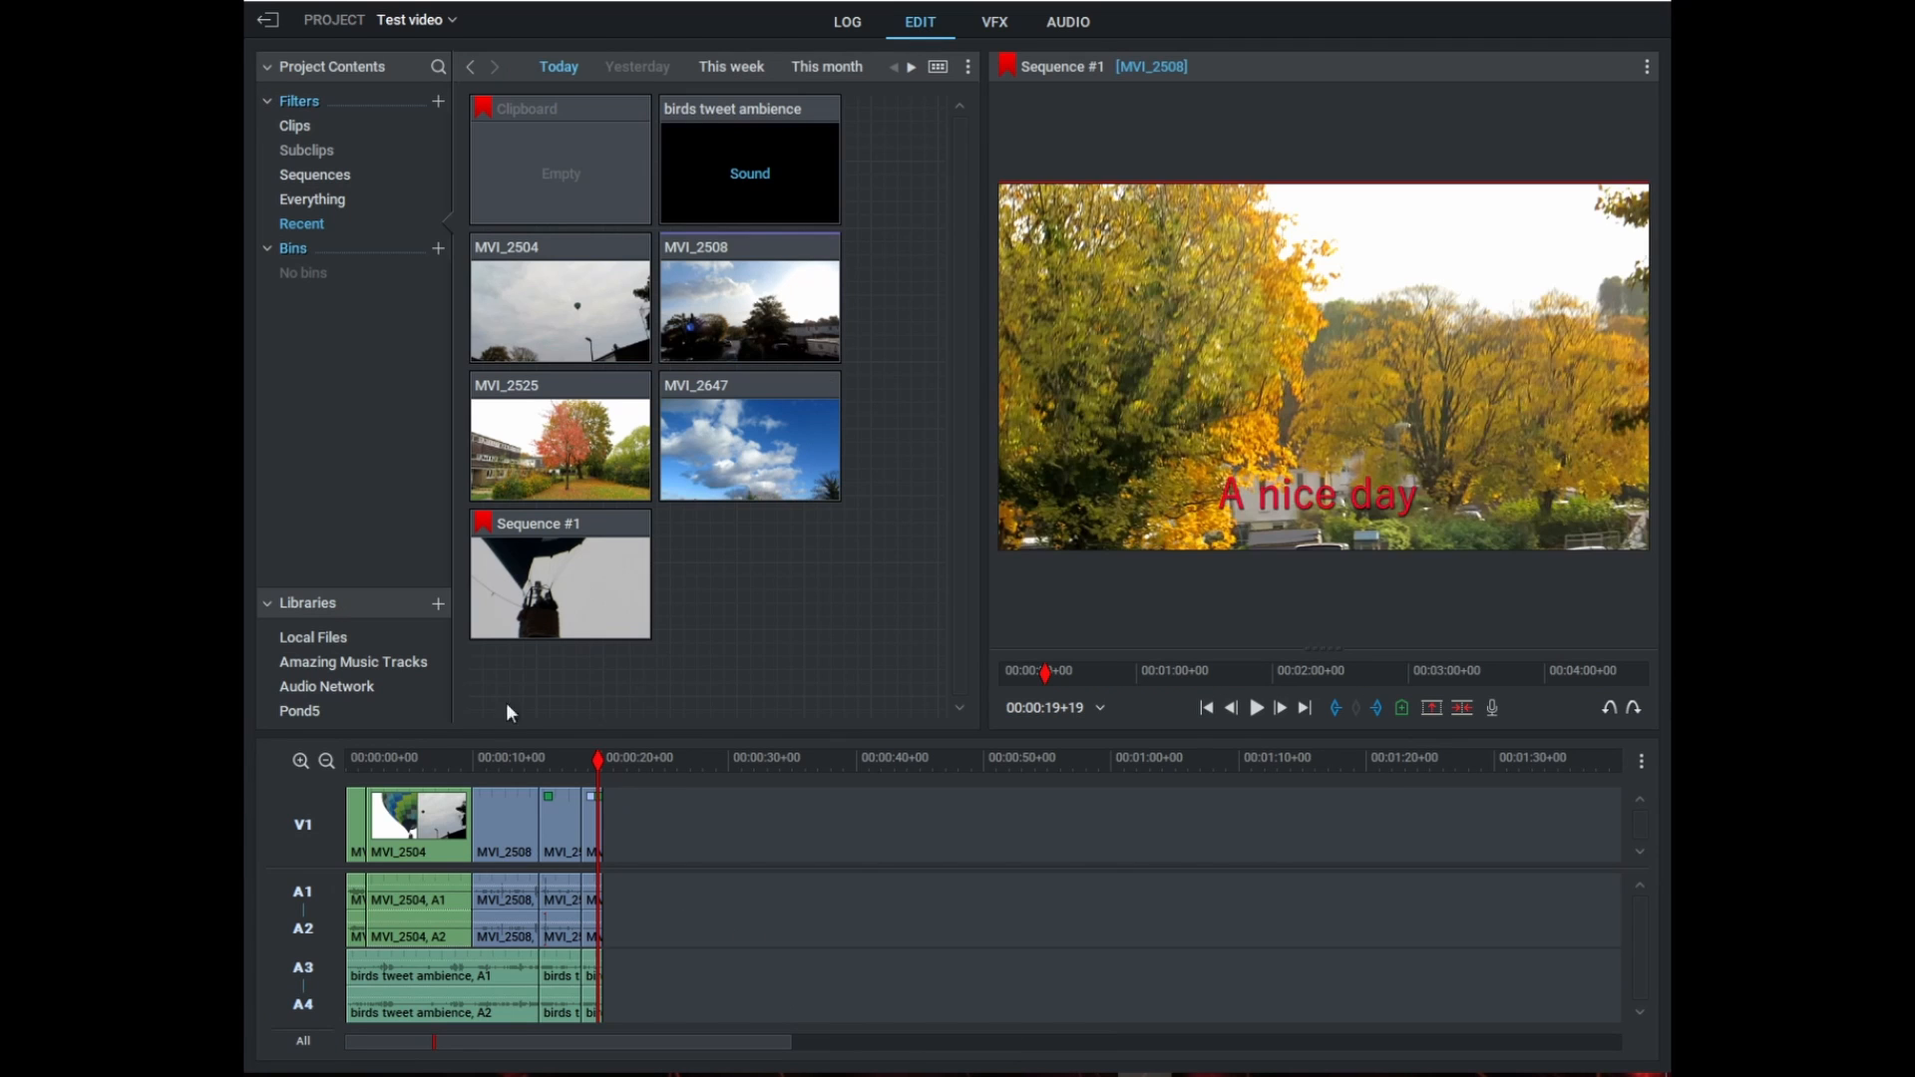
pyautogui.moveTo(720, 427); pyautogui.dragTo(637, 865)
pyautogui.click(326, 761)
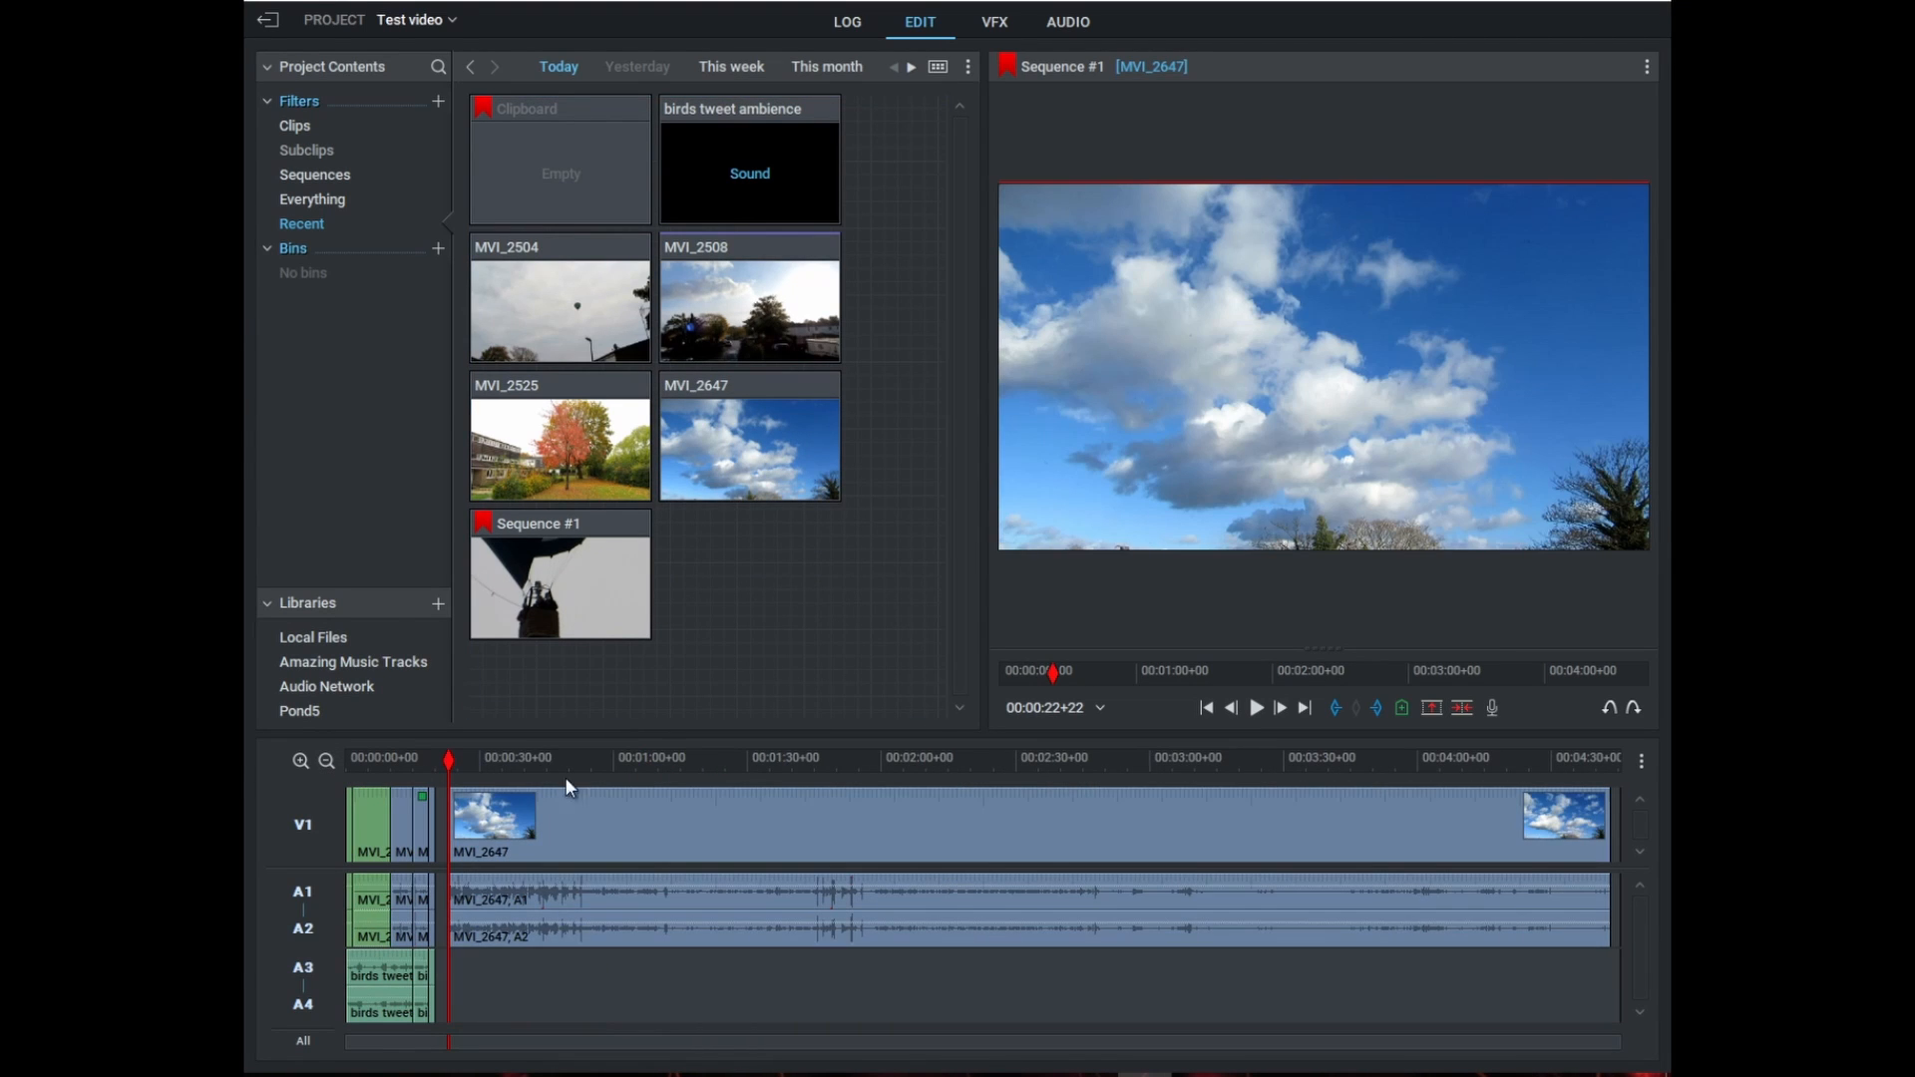
# - Speed up the MVI_2647 segment and have it directly follow the last MVI_2508 segment
pyautogui.moveTo(507, 766); pyautogui.dragTo(740, 837)
pyautogui.rightClick(776, 834)
pyautogui.click(848, 791)
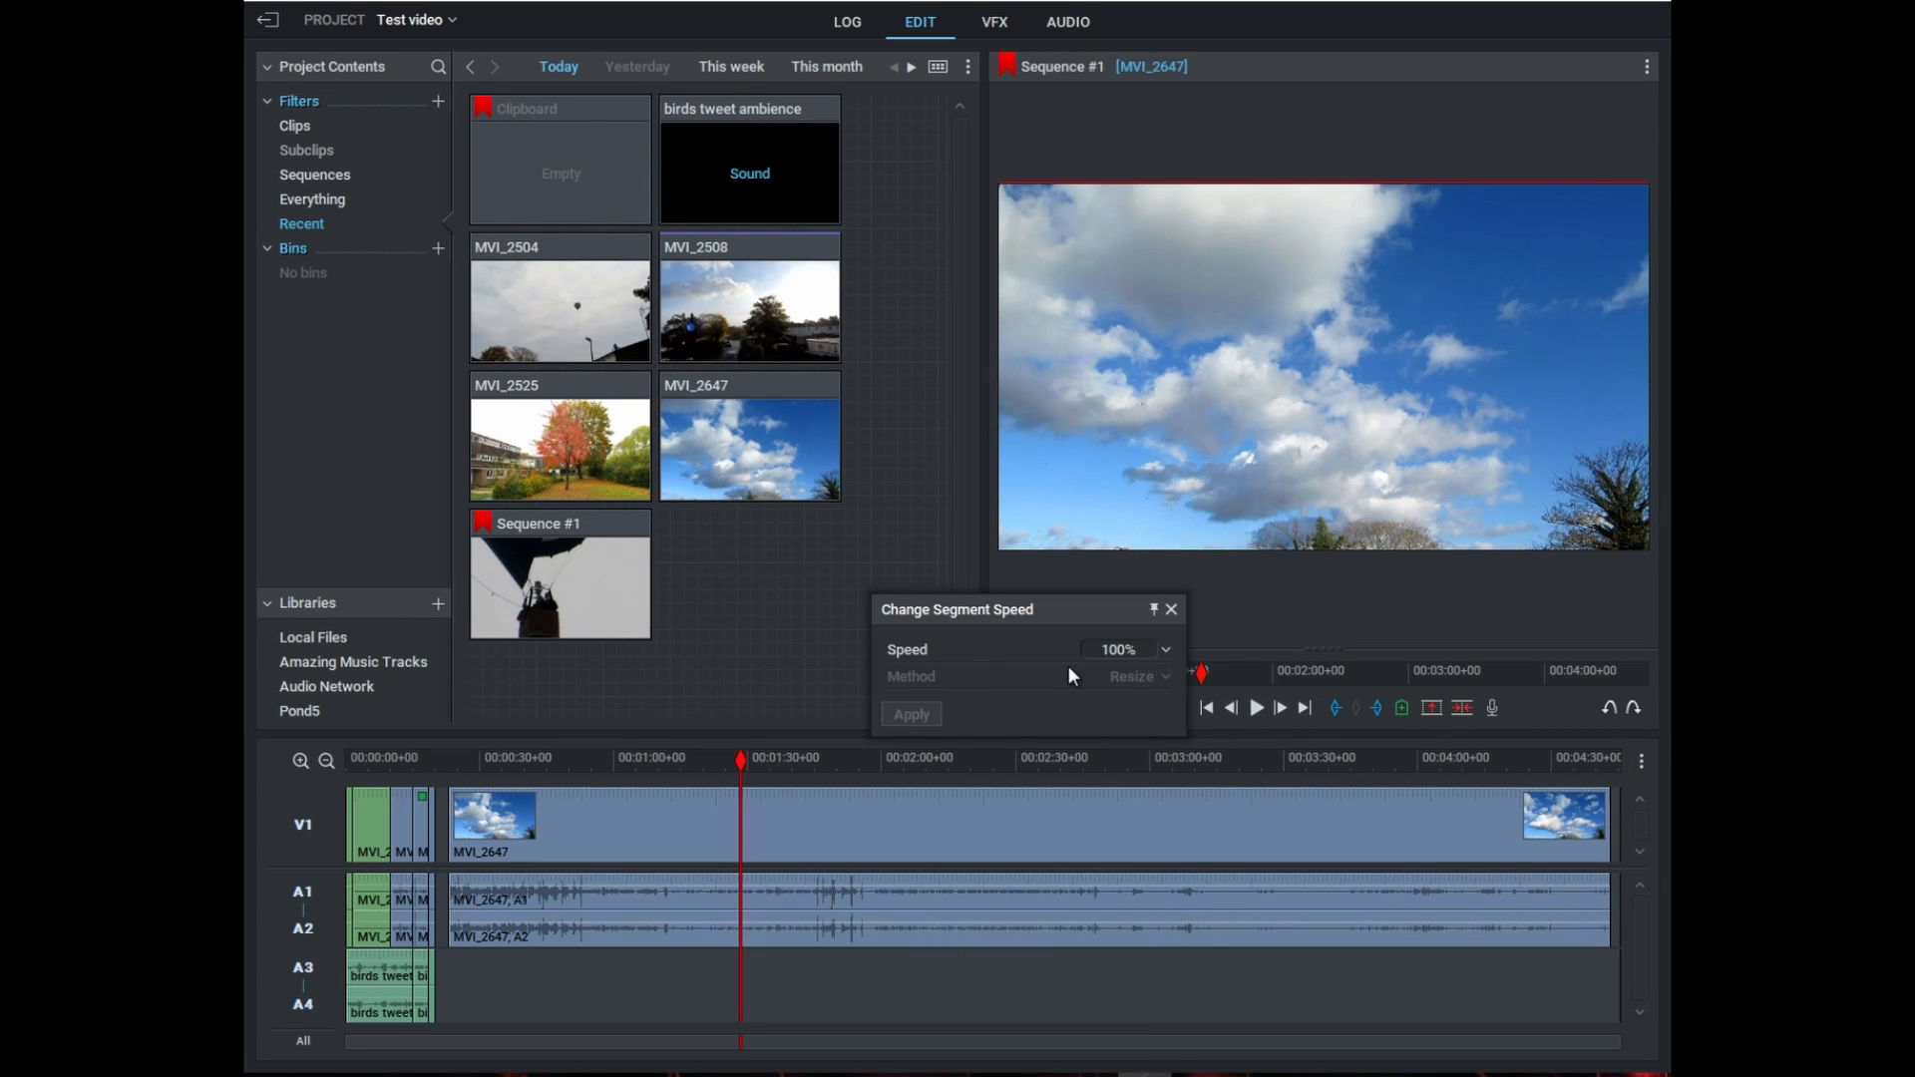
pyautogui.click(1166, 649)
pyautogui.click(1112, 651)
pyautogui.click(911, 714)
pyautogui.press('Home')
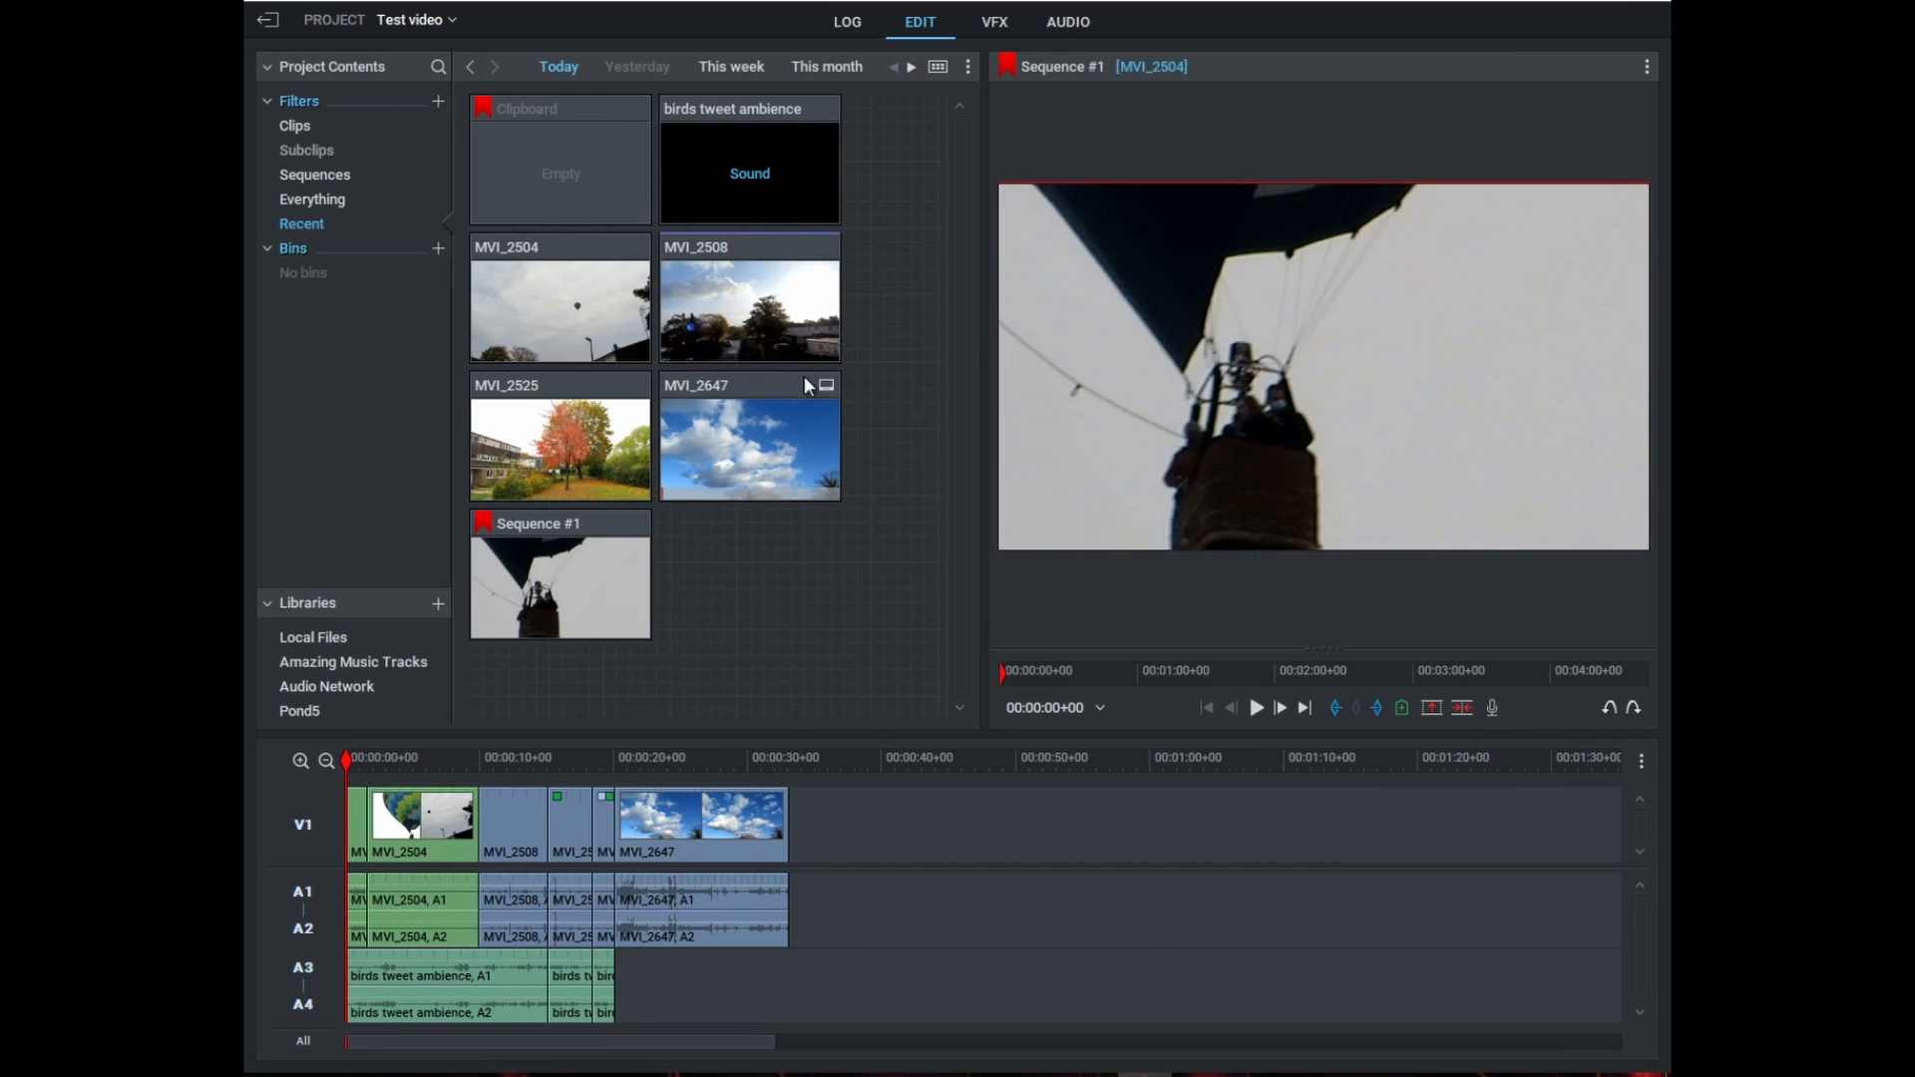
# - Apply the Obscure (blur) effect to the first MVI_2504 segment and position the blur over the balloon basket
pyautogui.click(1068, 22)
pyautogui.click(994, 20)
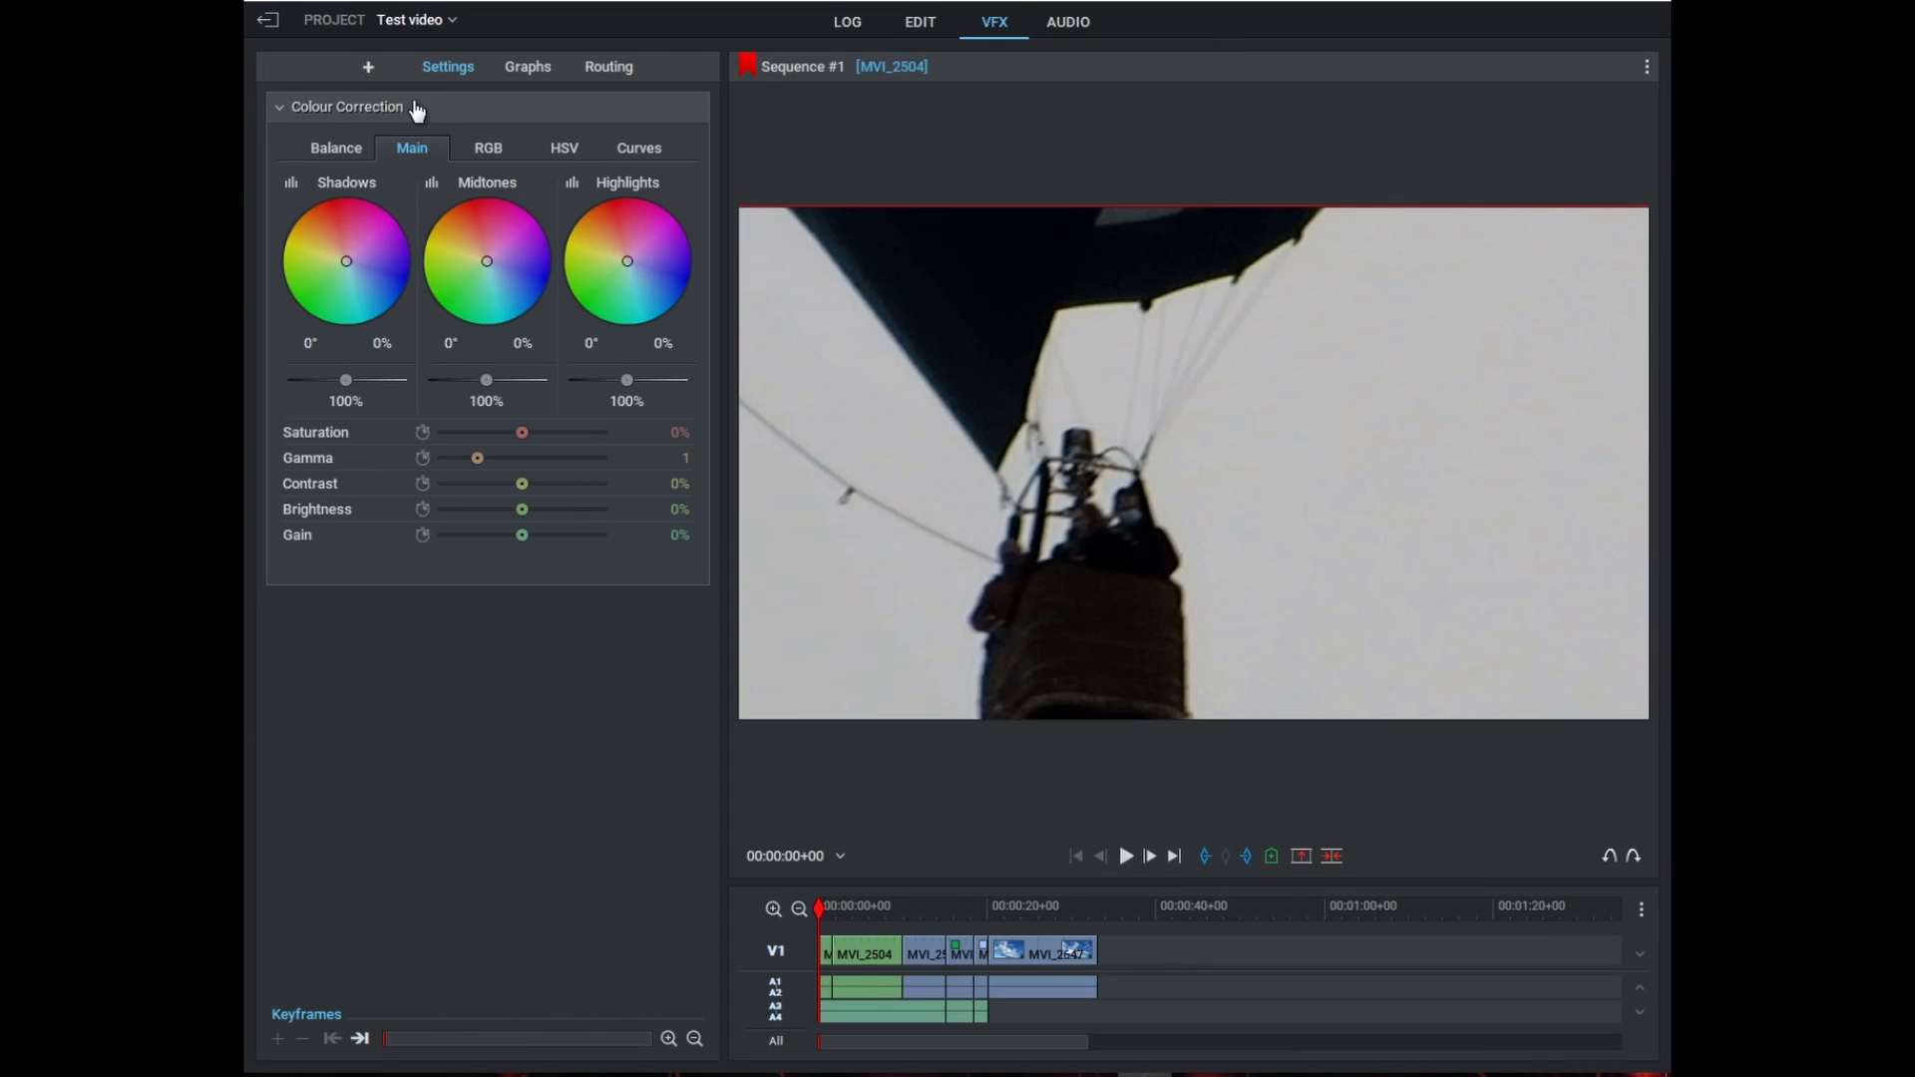
pyautogui.click(368, 68)
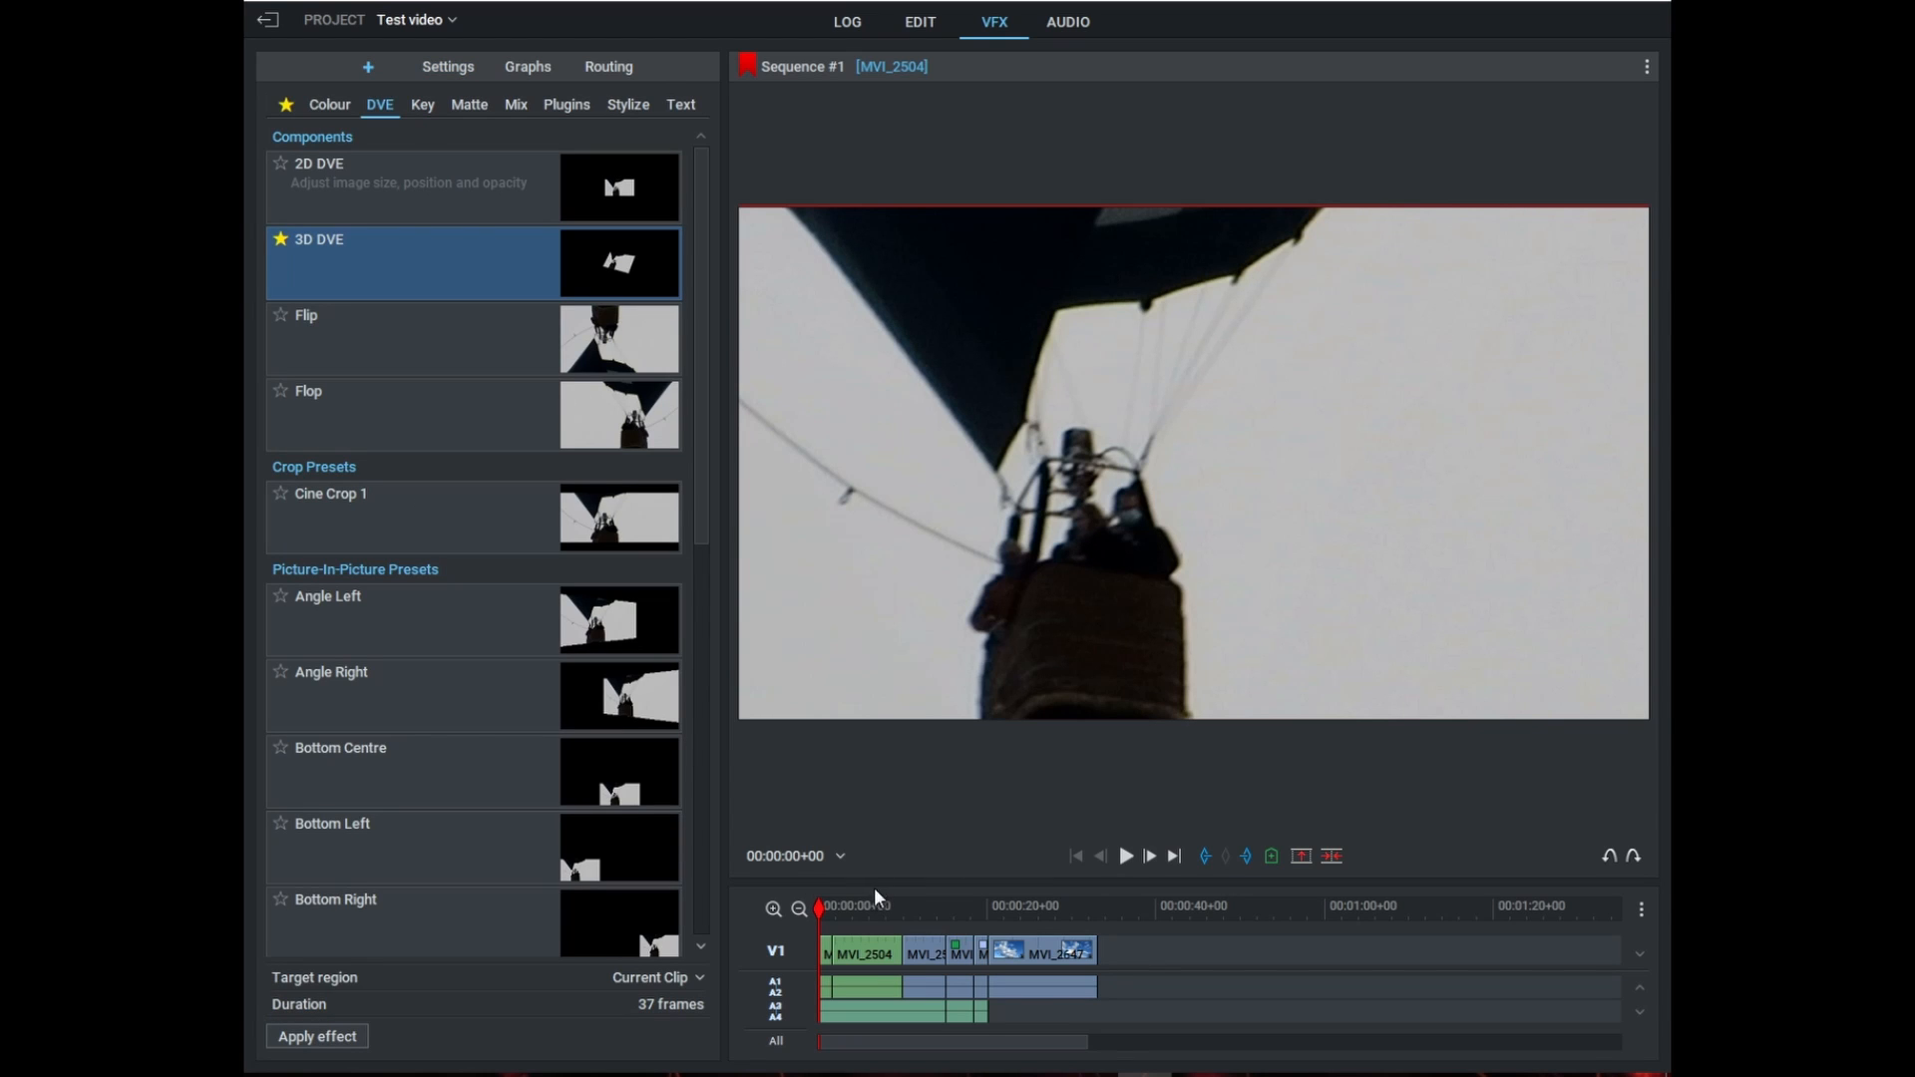
pyautogui.moveTo(874, 883); pyautogui.dragTo(812, 710)
pyautogui.click(774, 693)
pyautogui.click(773, 693)
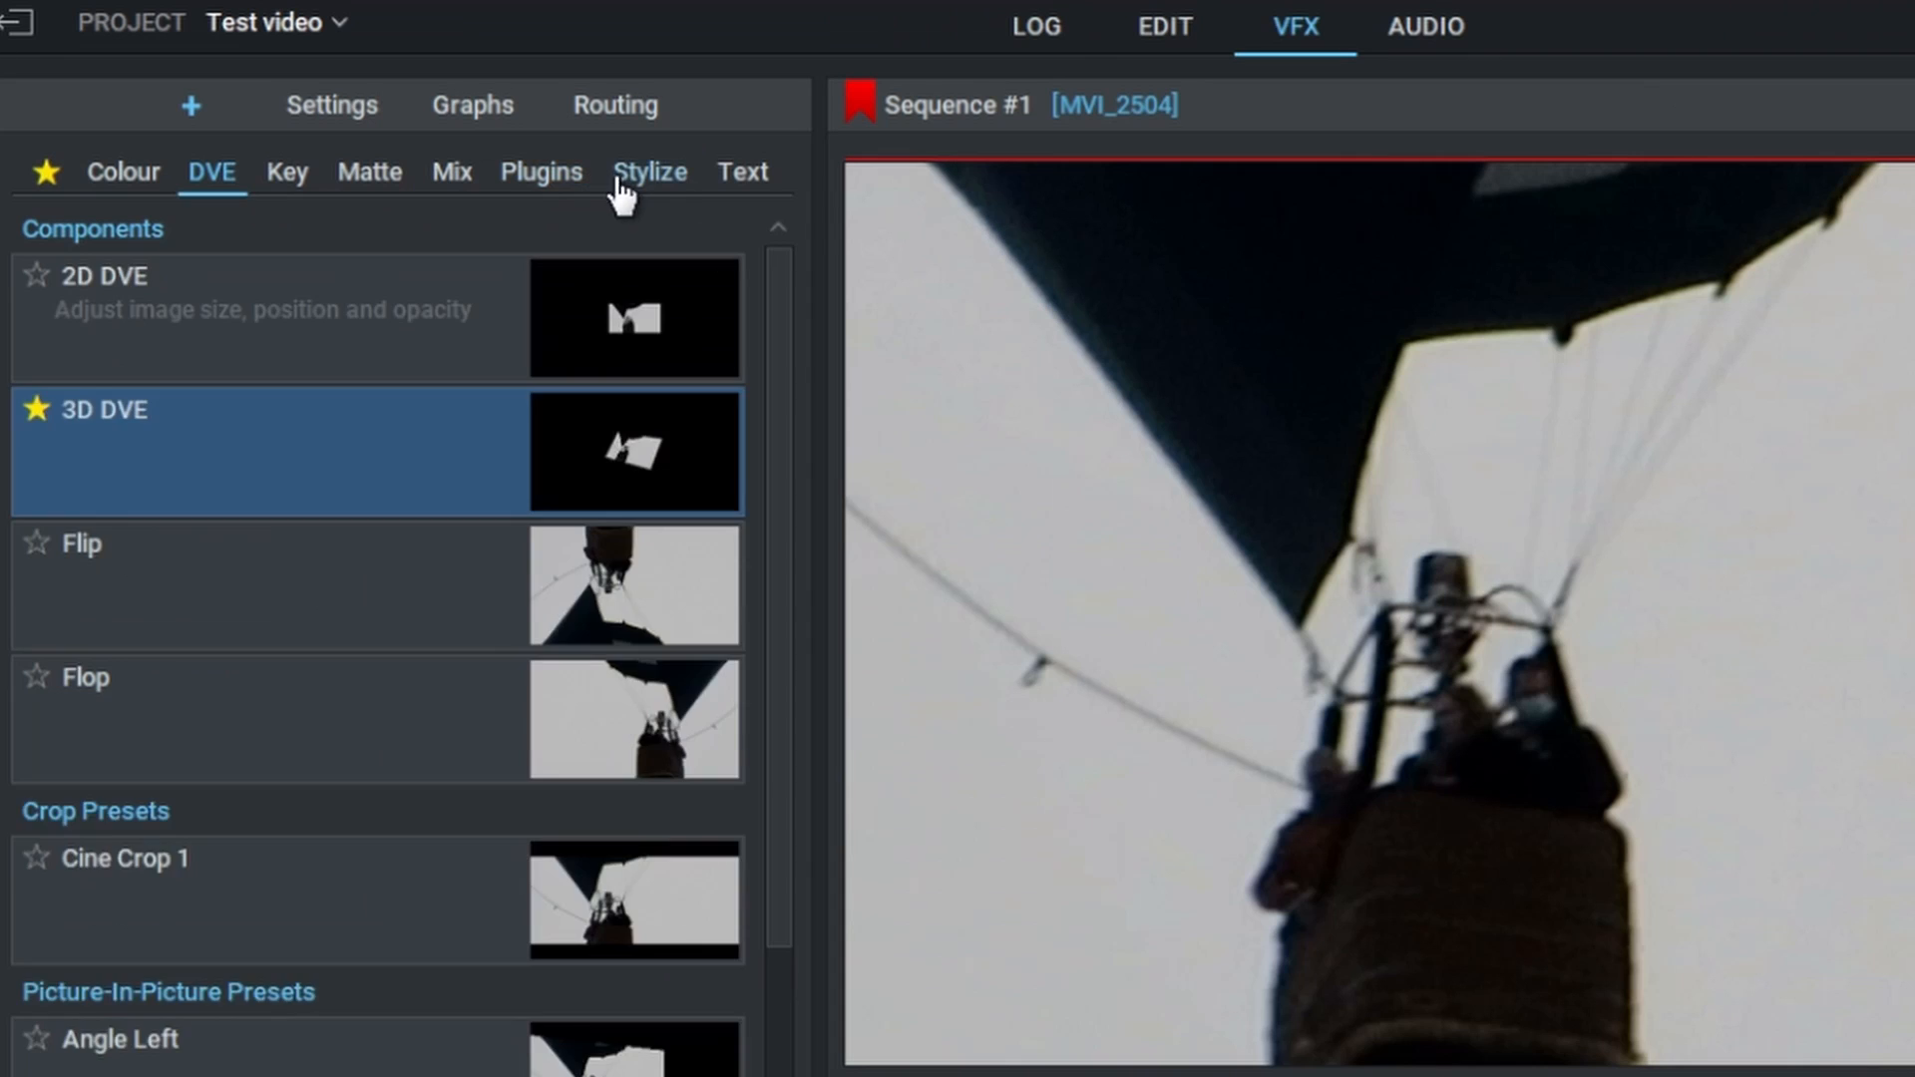
pyautogui.click(625, 105)
pyautogui.scroll(-3, 497, 378)
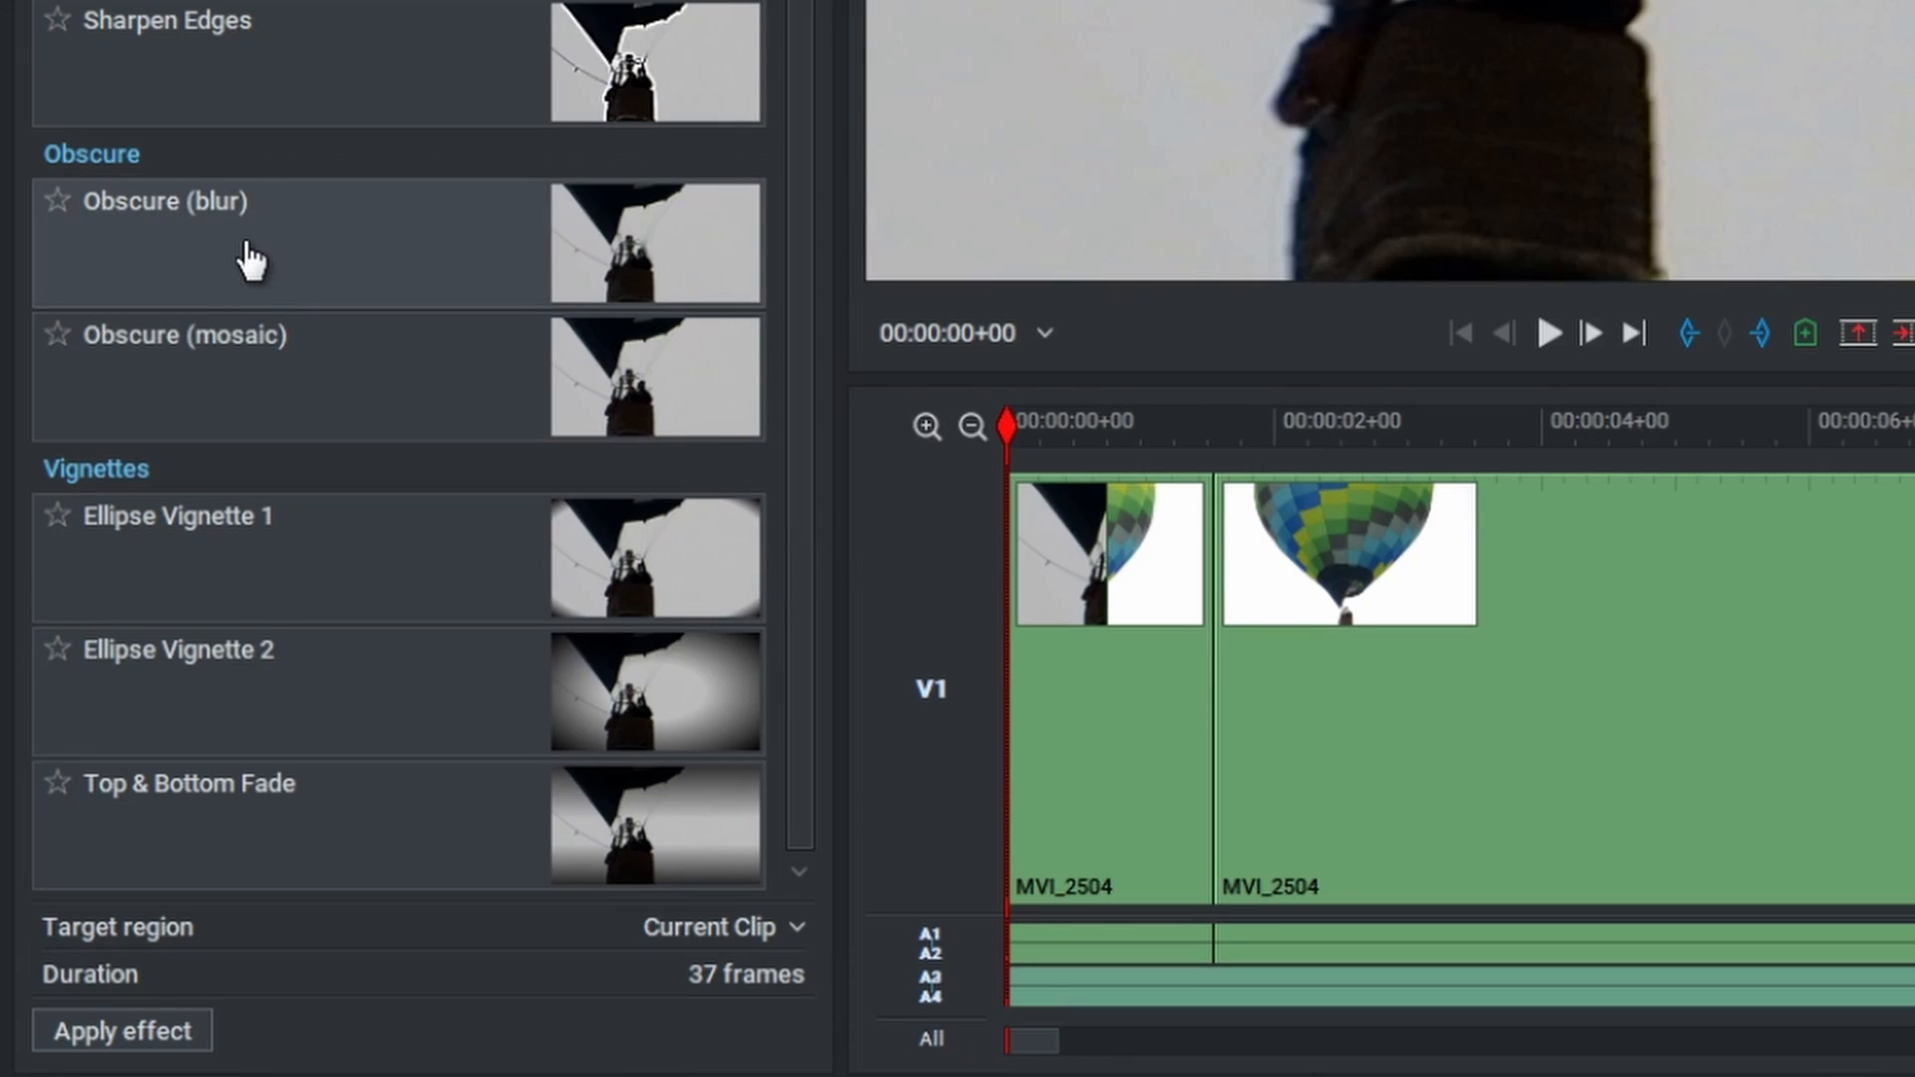
pyautogui.doubleClick(249, 1038)
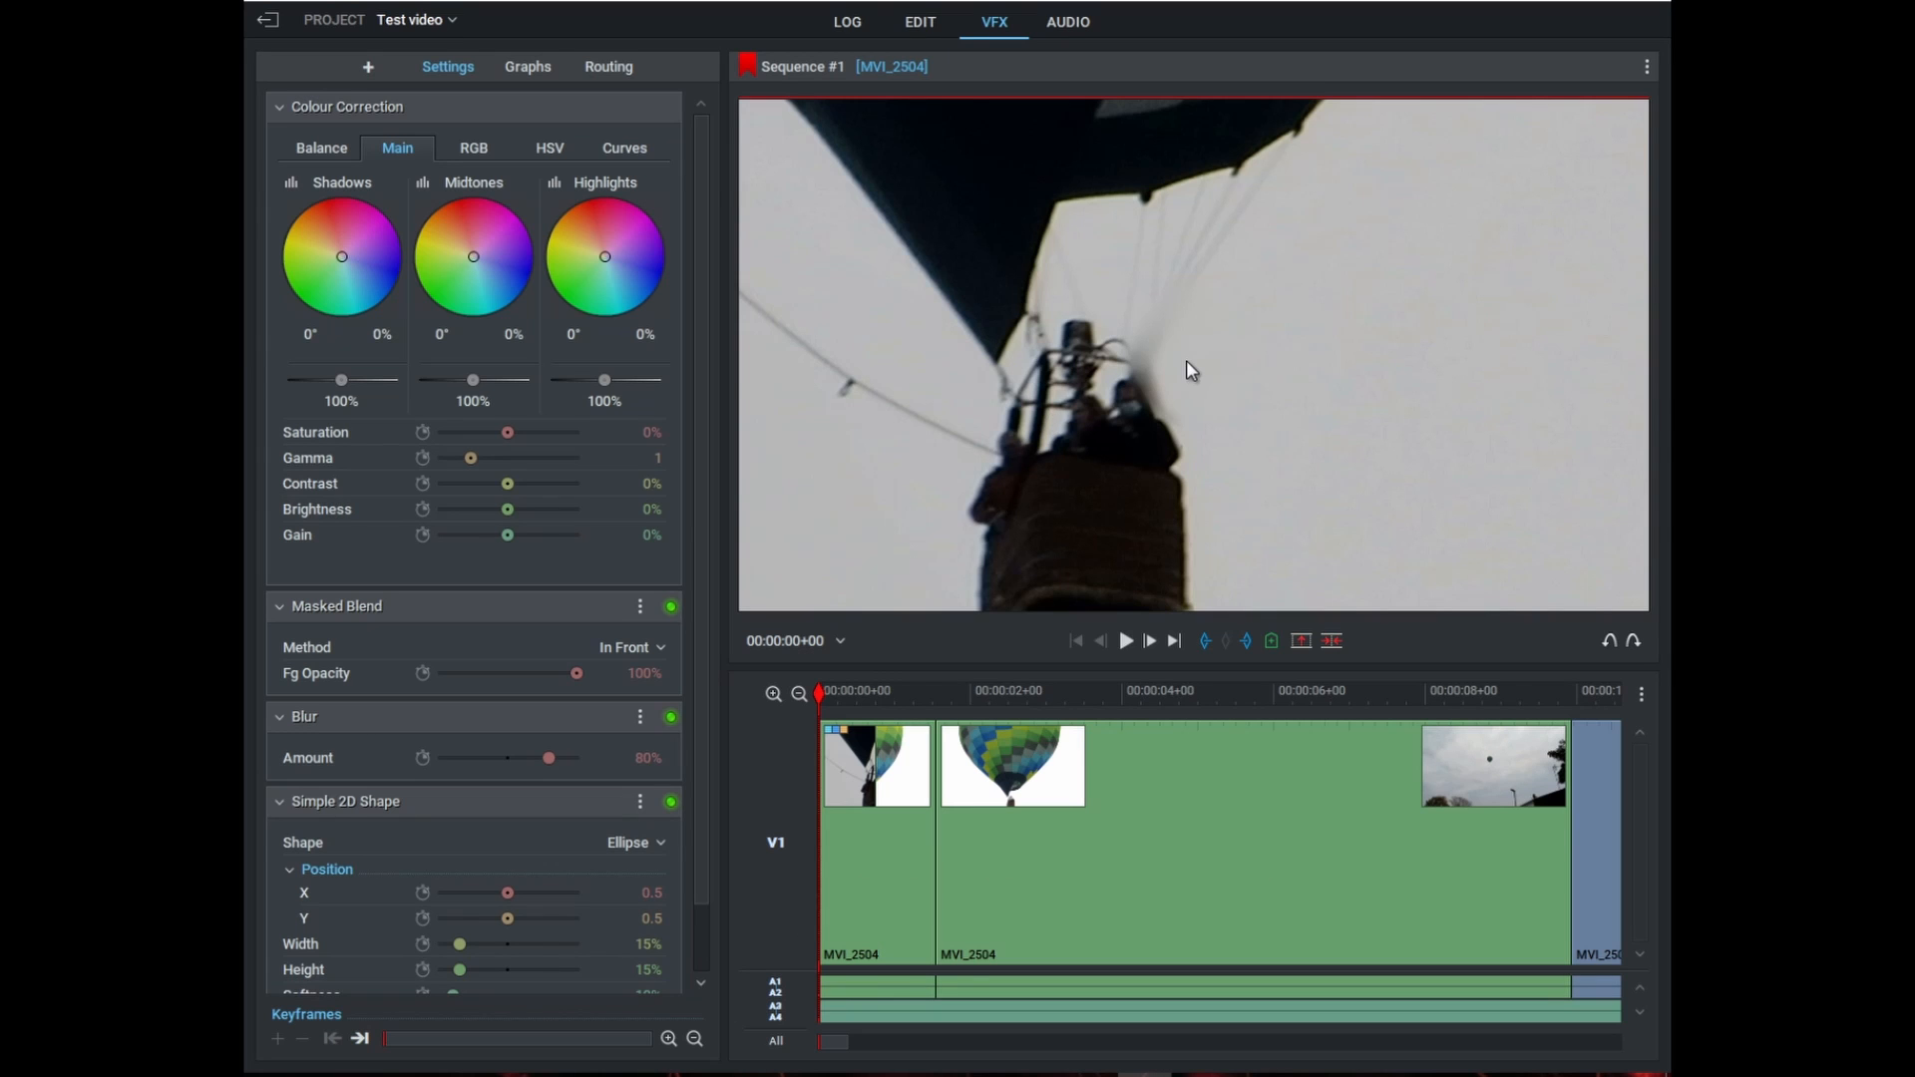
pyautogui.moveTo(1187, 361); pyautogui.dragTo(1089, 416)
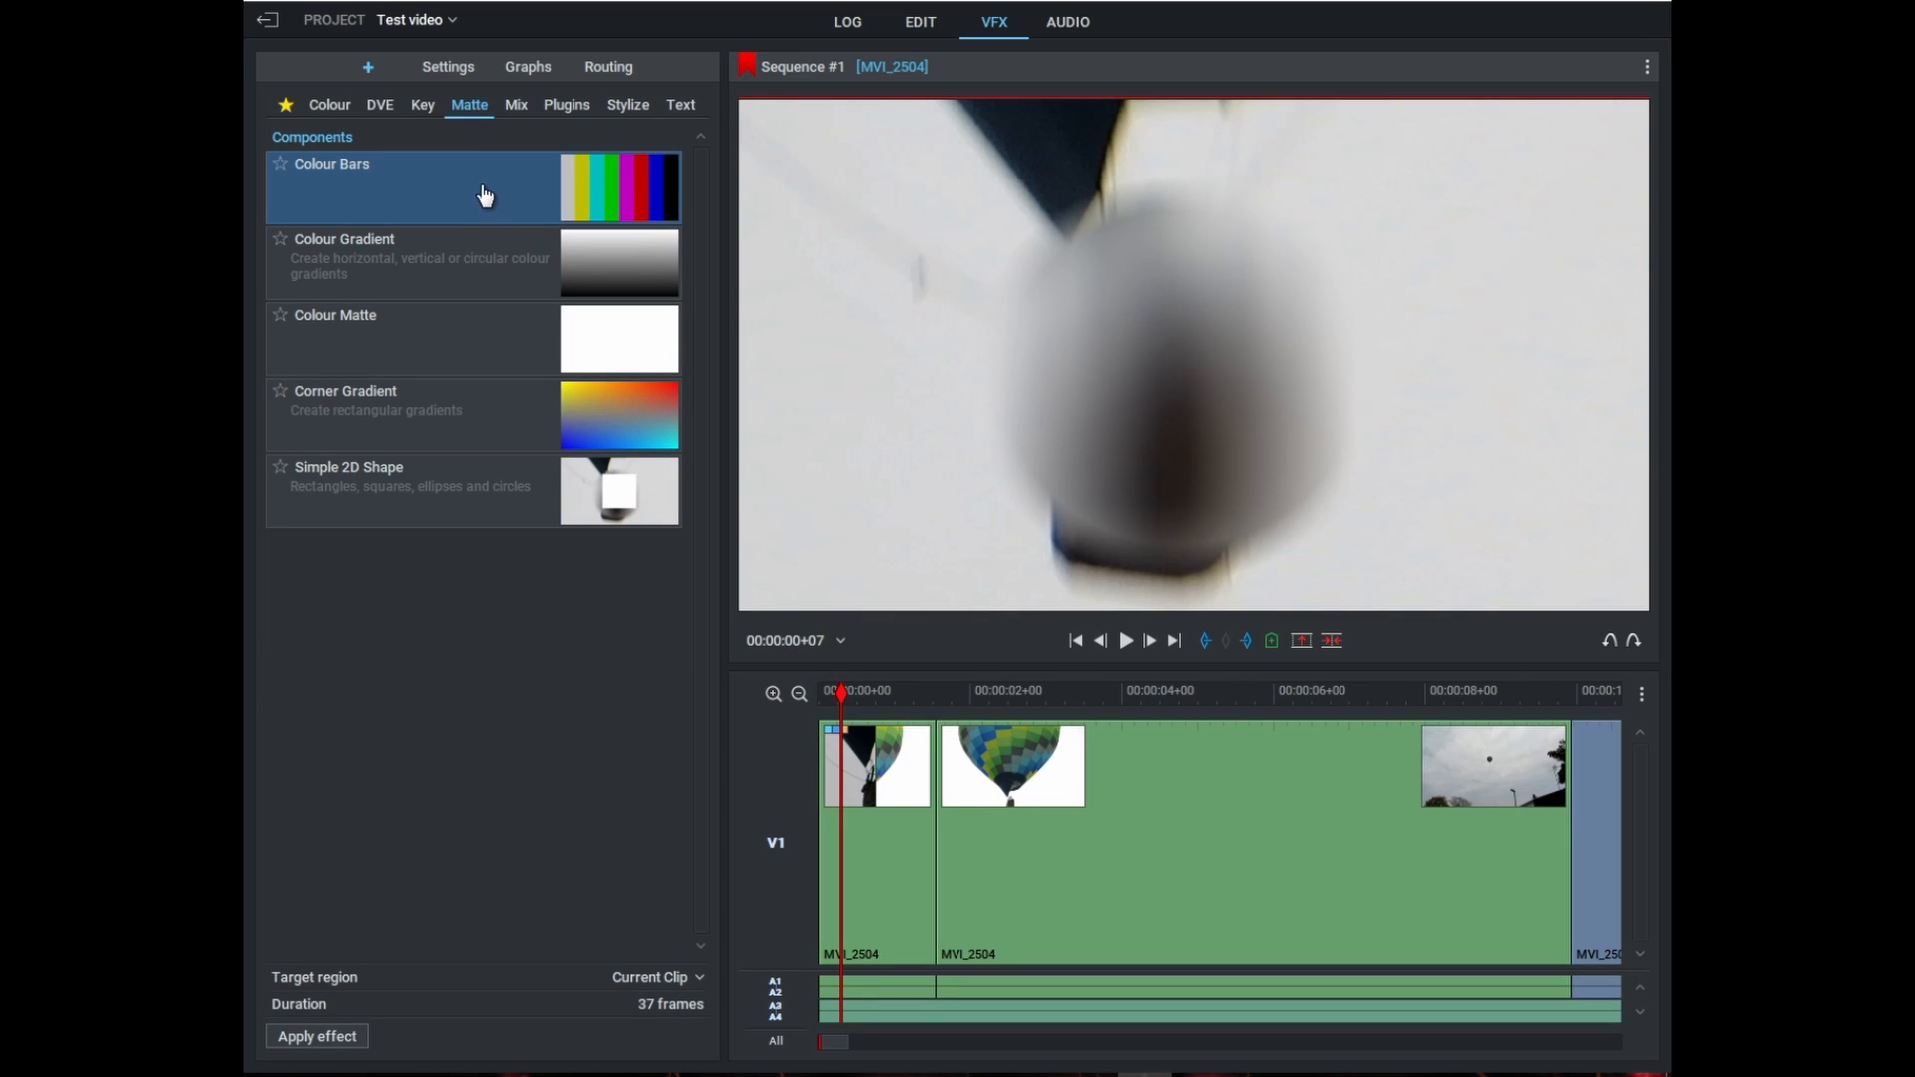
# - Look through the available Plugins, Mix, DVE and Colour effects
pyautogui.click(566, 108)
pyautogui.click(516, 106)
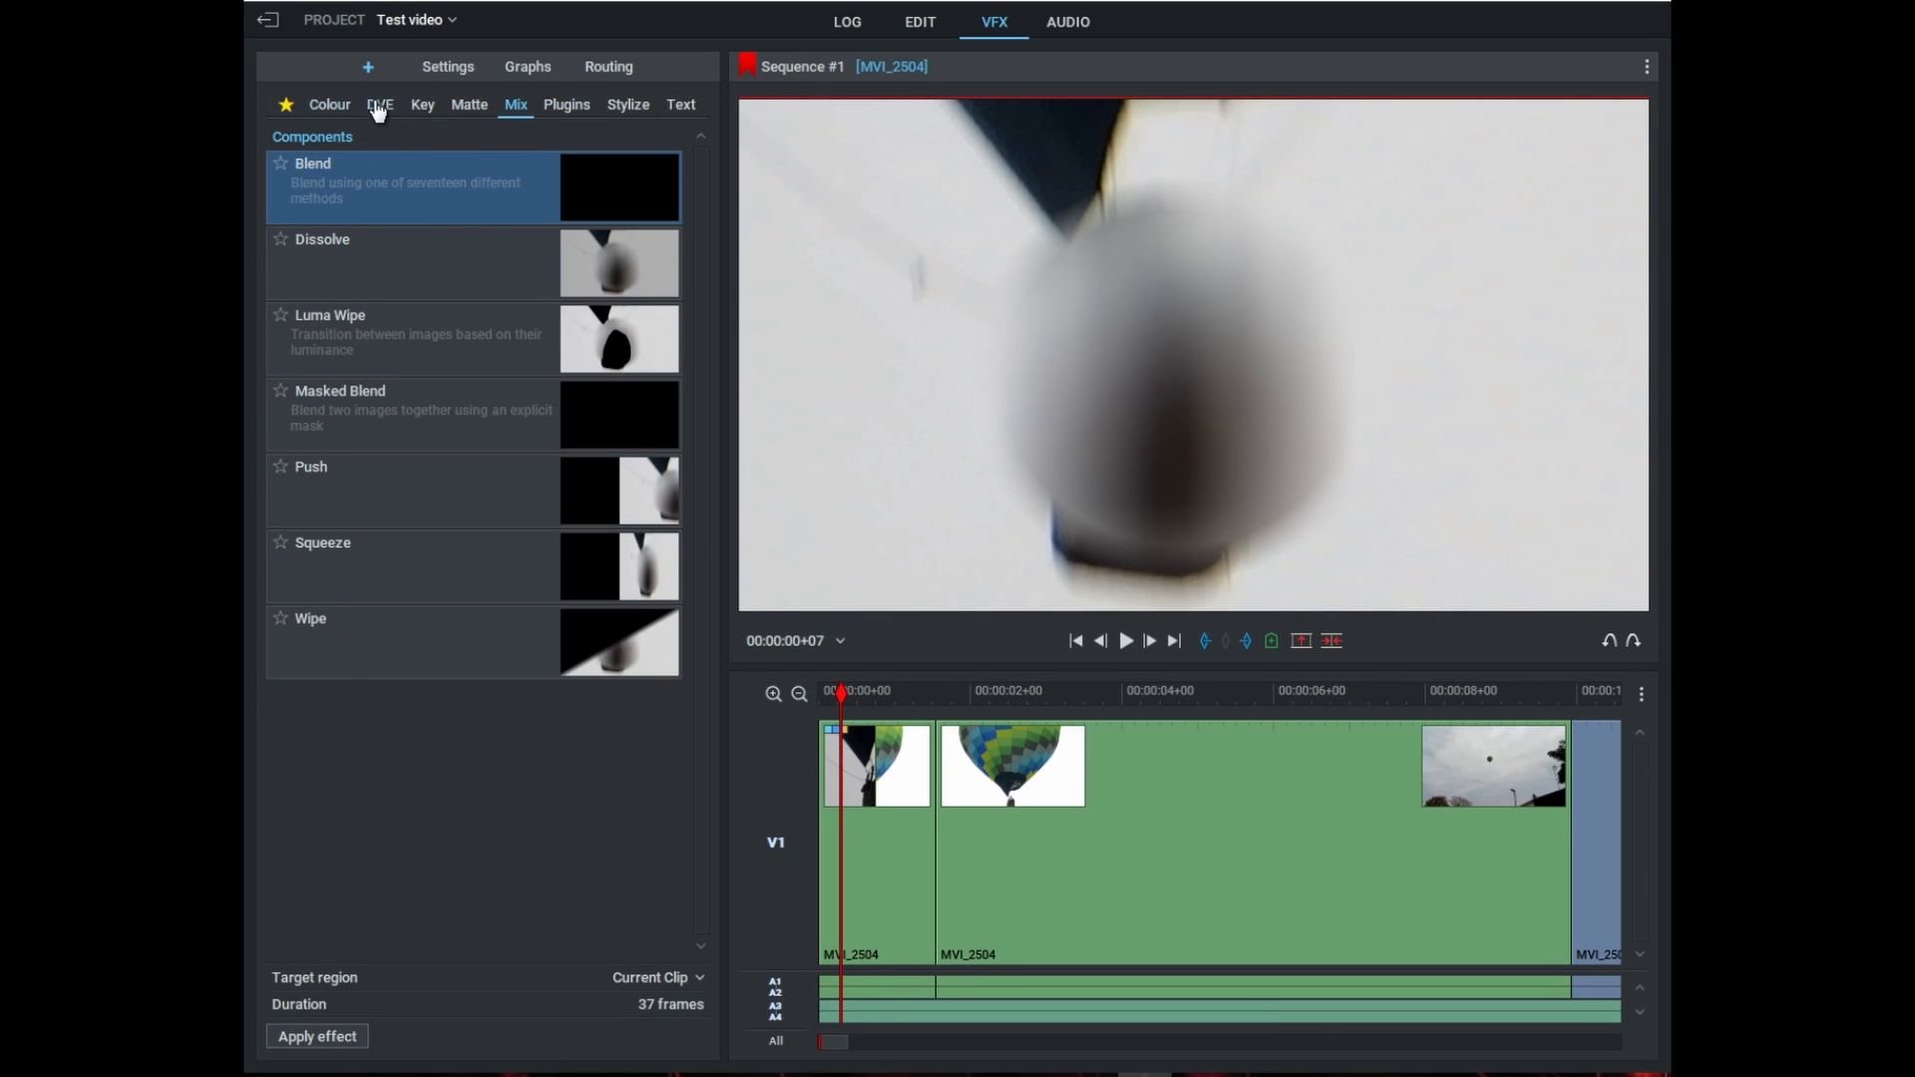
pyautogui.click(379, 105)
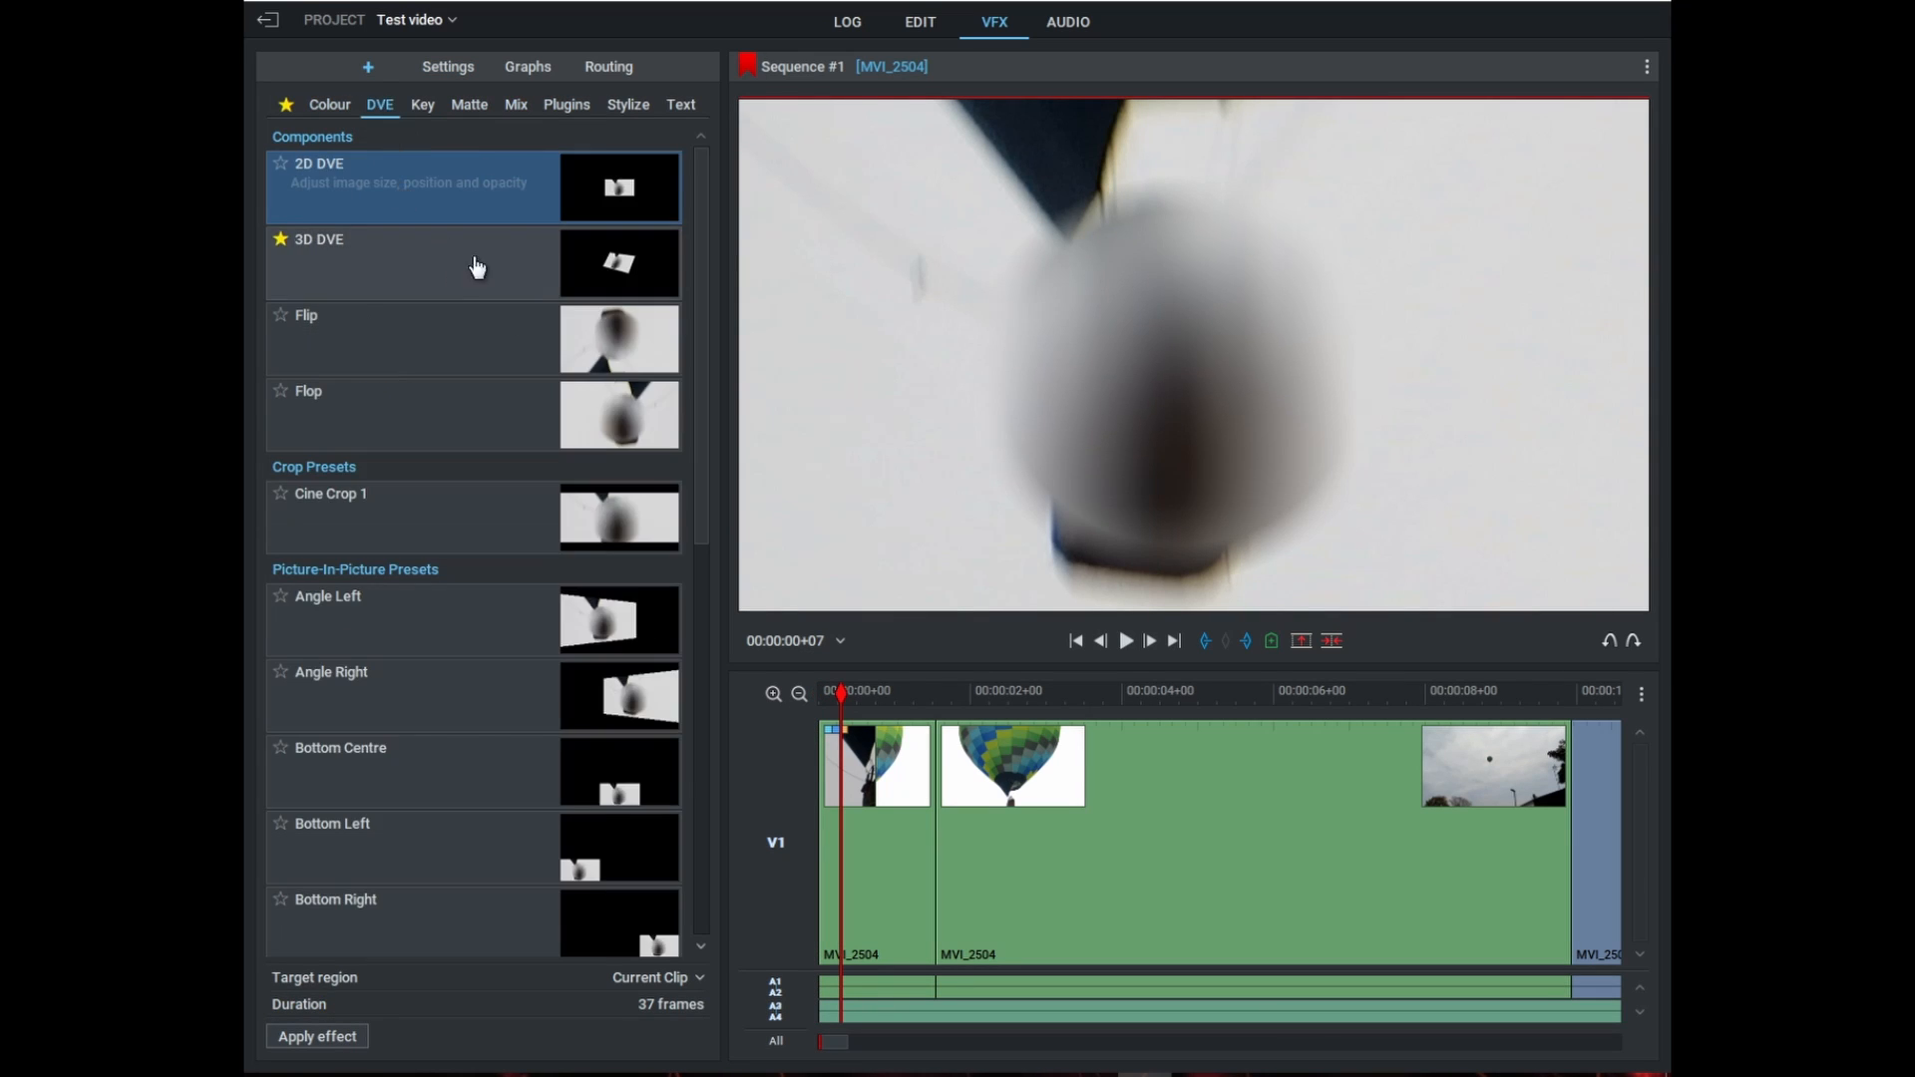
pyautogui.scroll(-10, 492, 290)
pyautogui.click(330, 104)
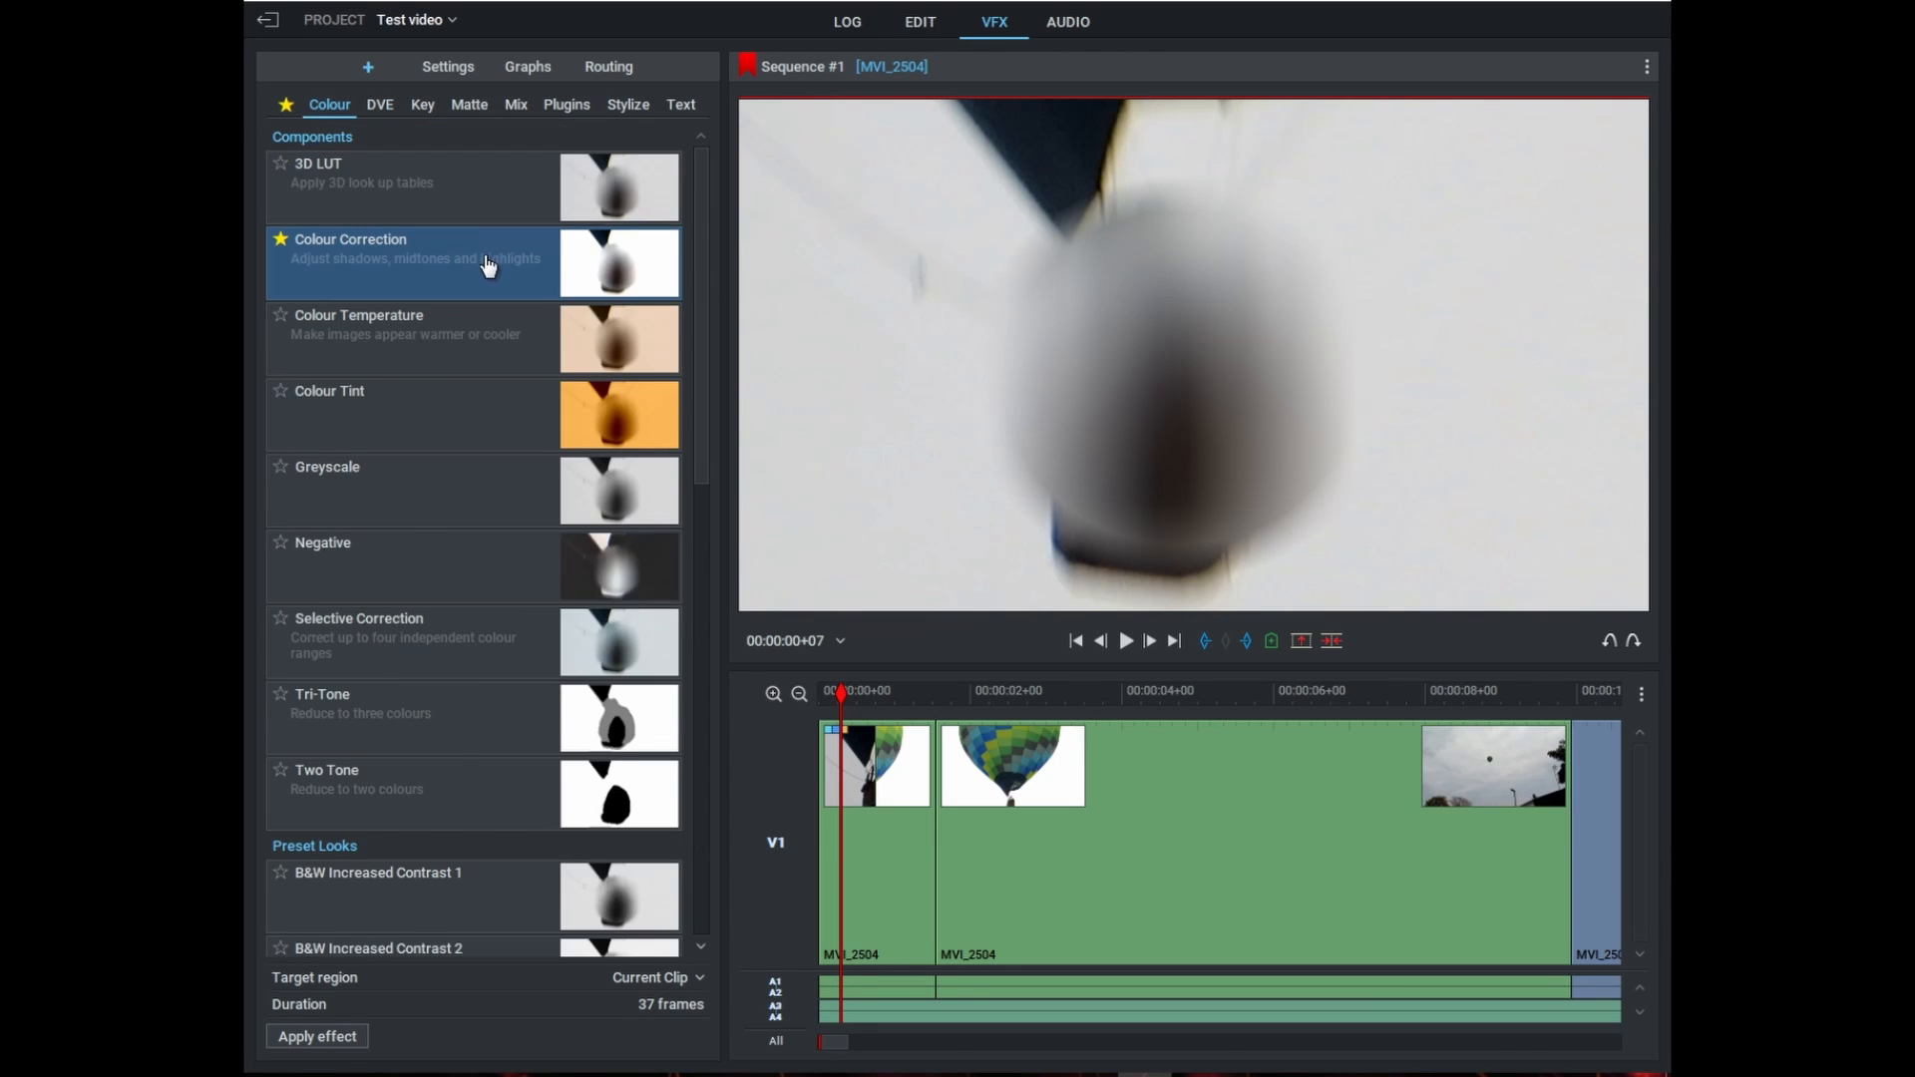
# - Apply Colour Correction to the second MVI_2504 segment with gamma 1.654, contrast 56.7%, brightness -29.8% and gain 56.7%
pyautogui.scroll(-3, 483, 268)
pyautogui.scroll(3, 483, 349)
pyautogui.scroll(-4, 488, 399)
pyautogui.scroll(3, 508, 377)
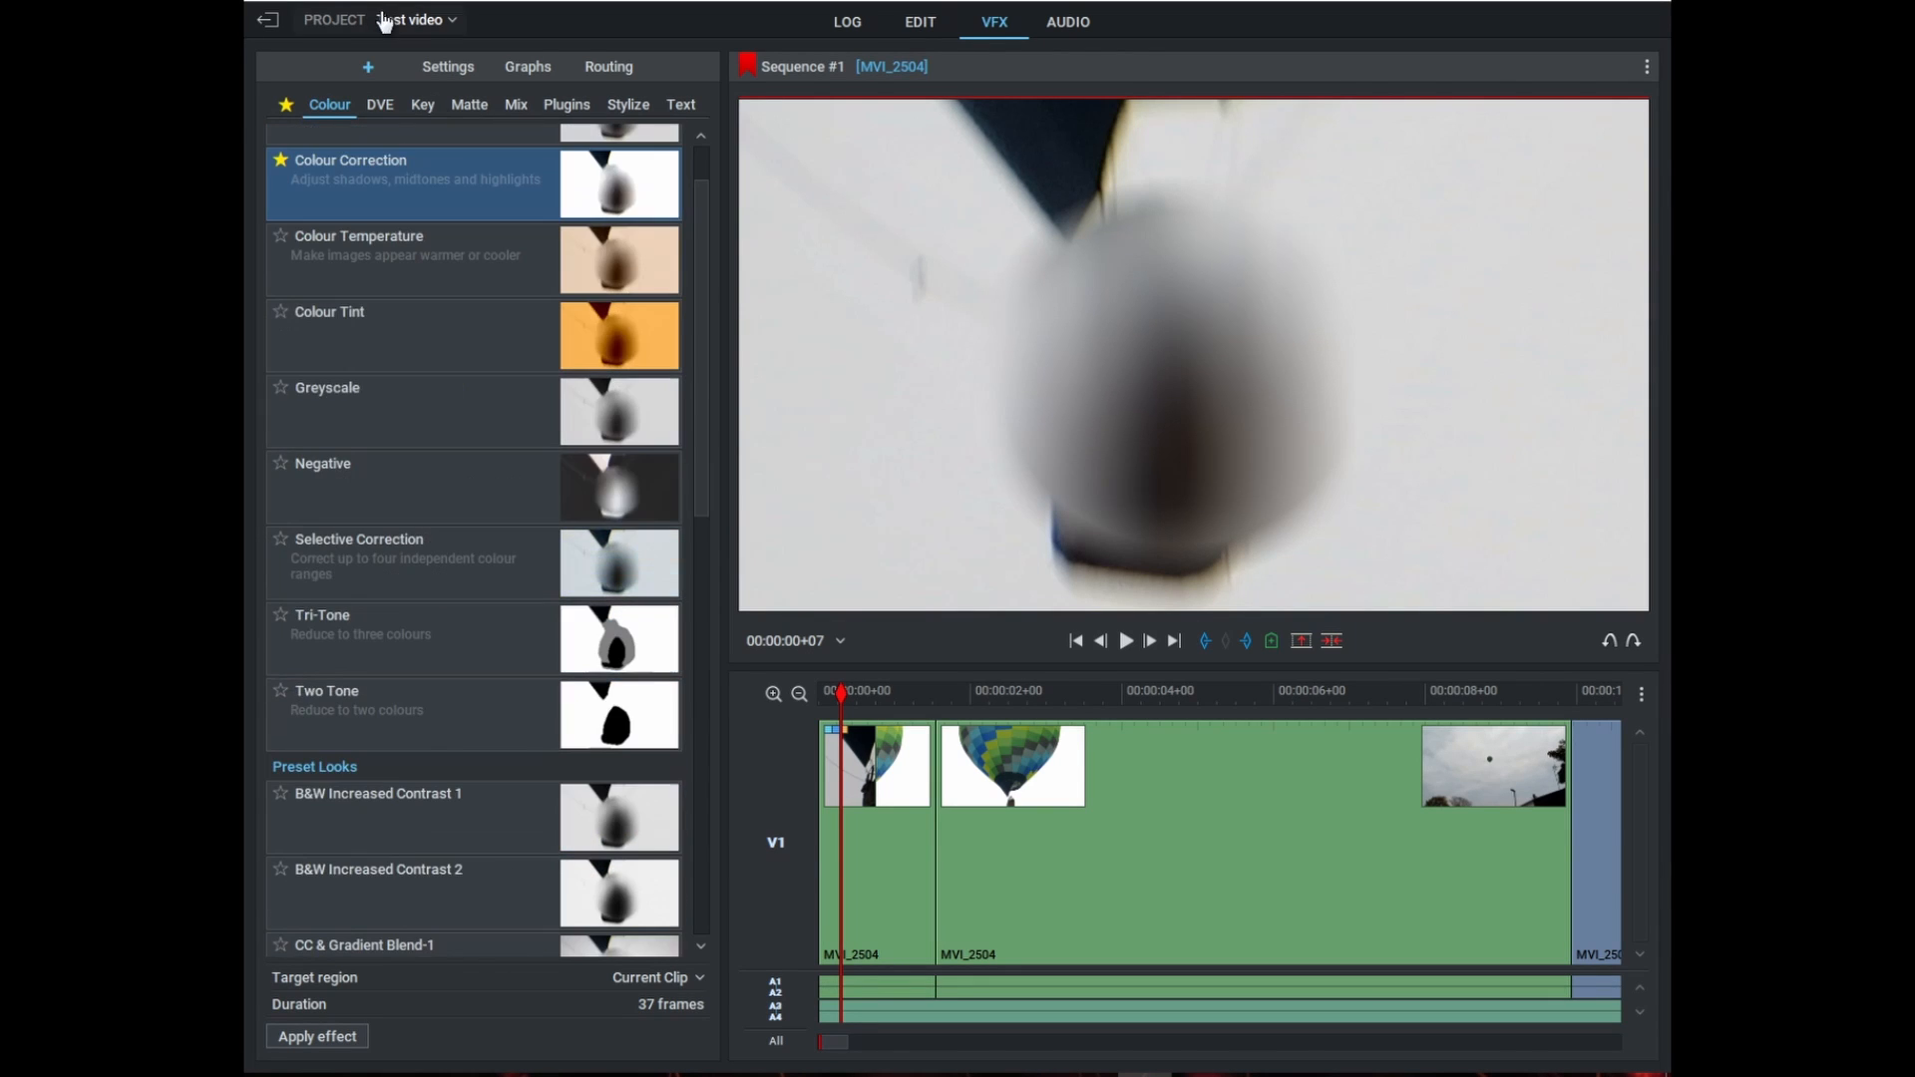
pyautogui.click(919, 24)
pyautogui.click(327, 762)
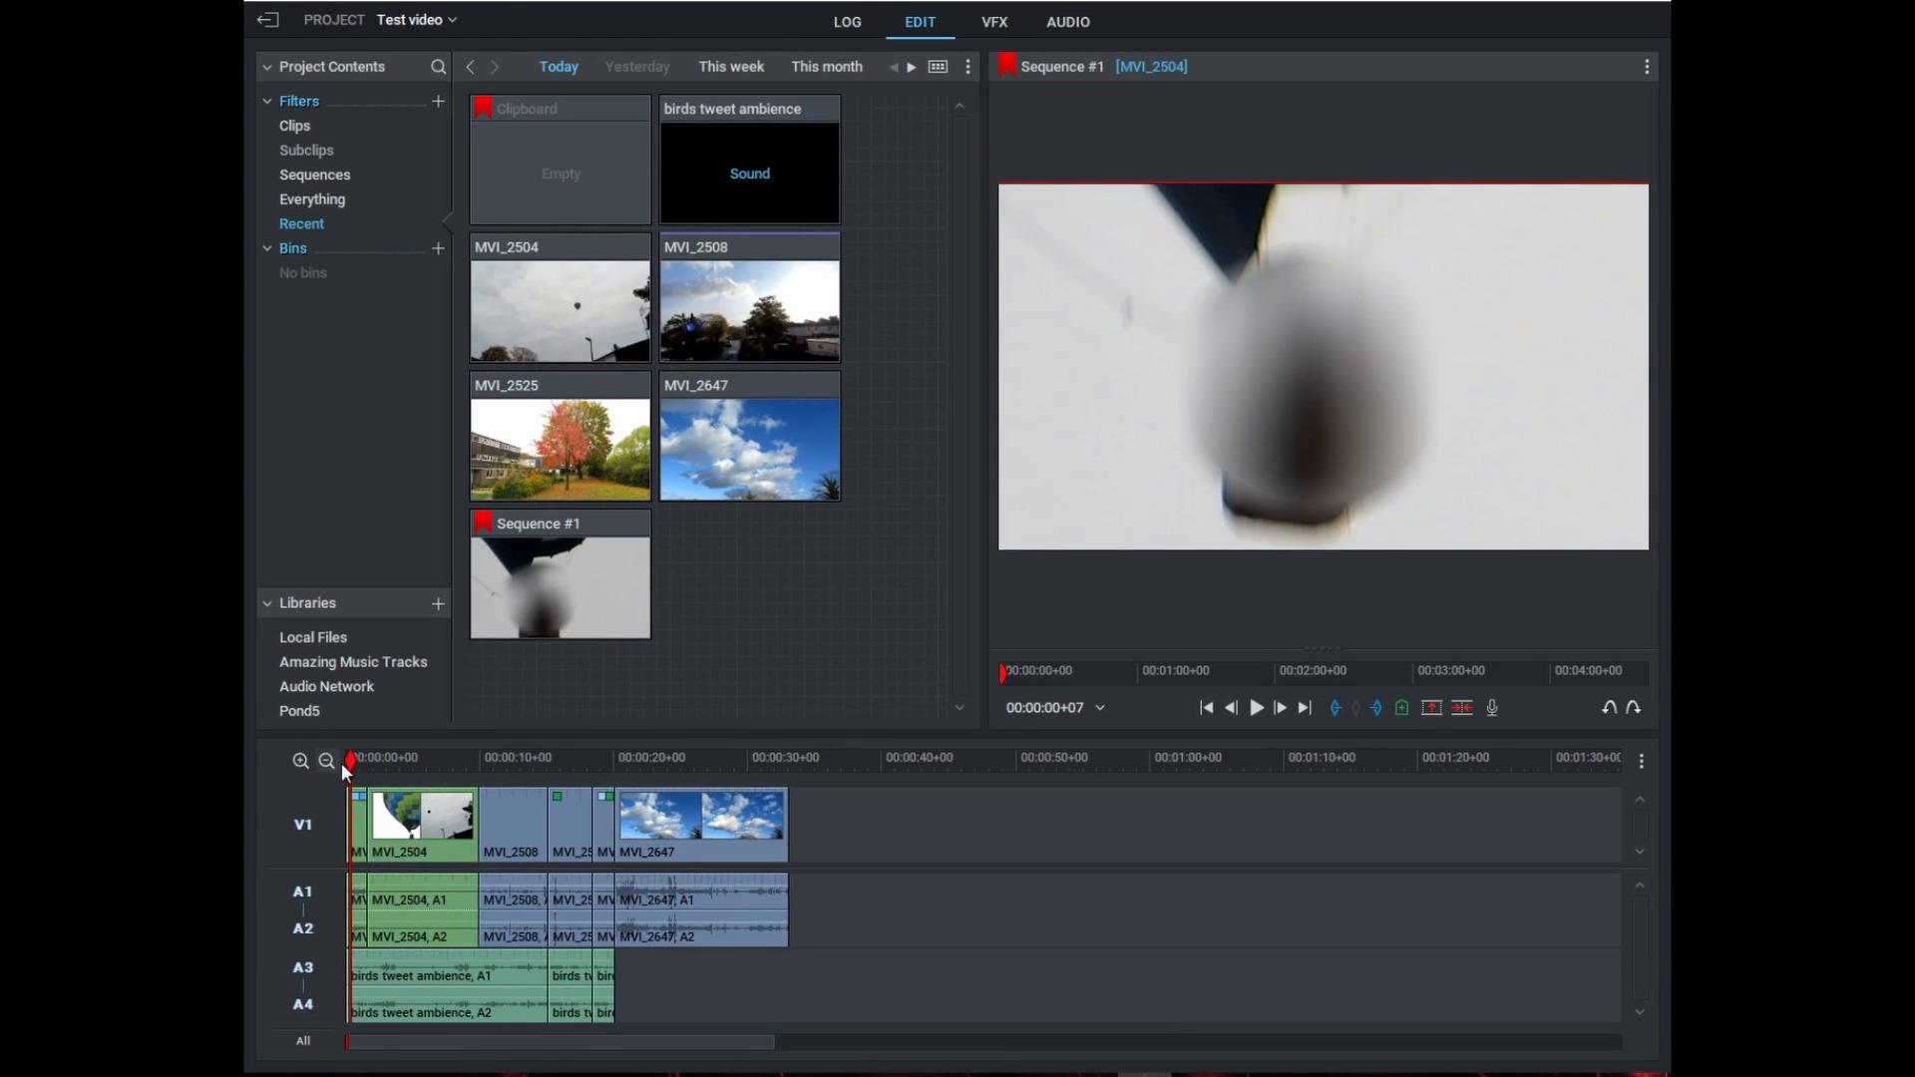
pyautogui.click(444, 771)
pyautogui.click(1023, 24)
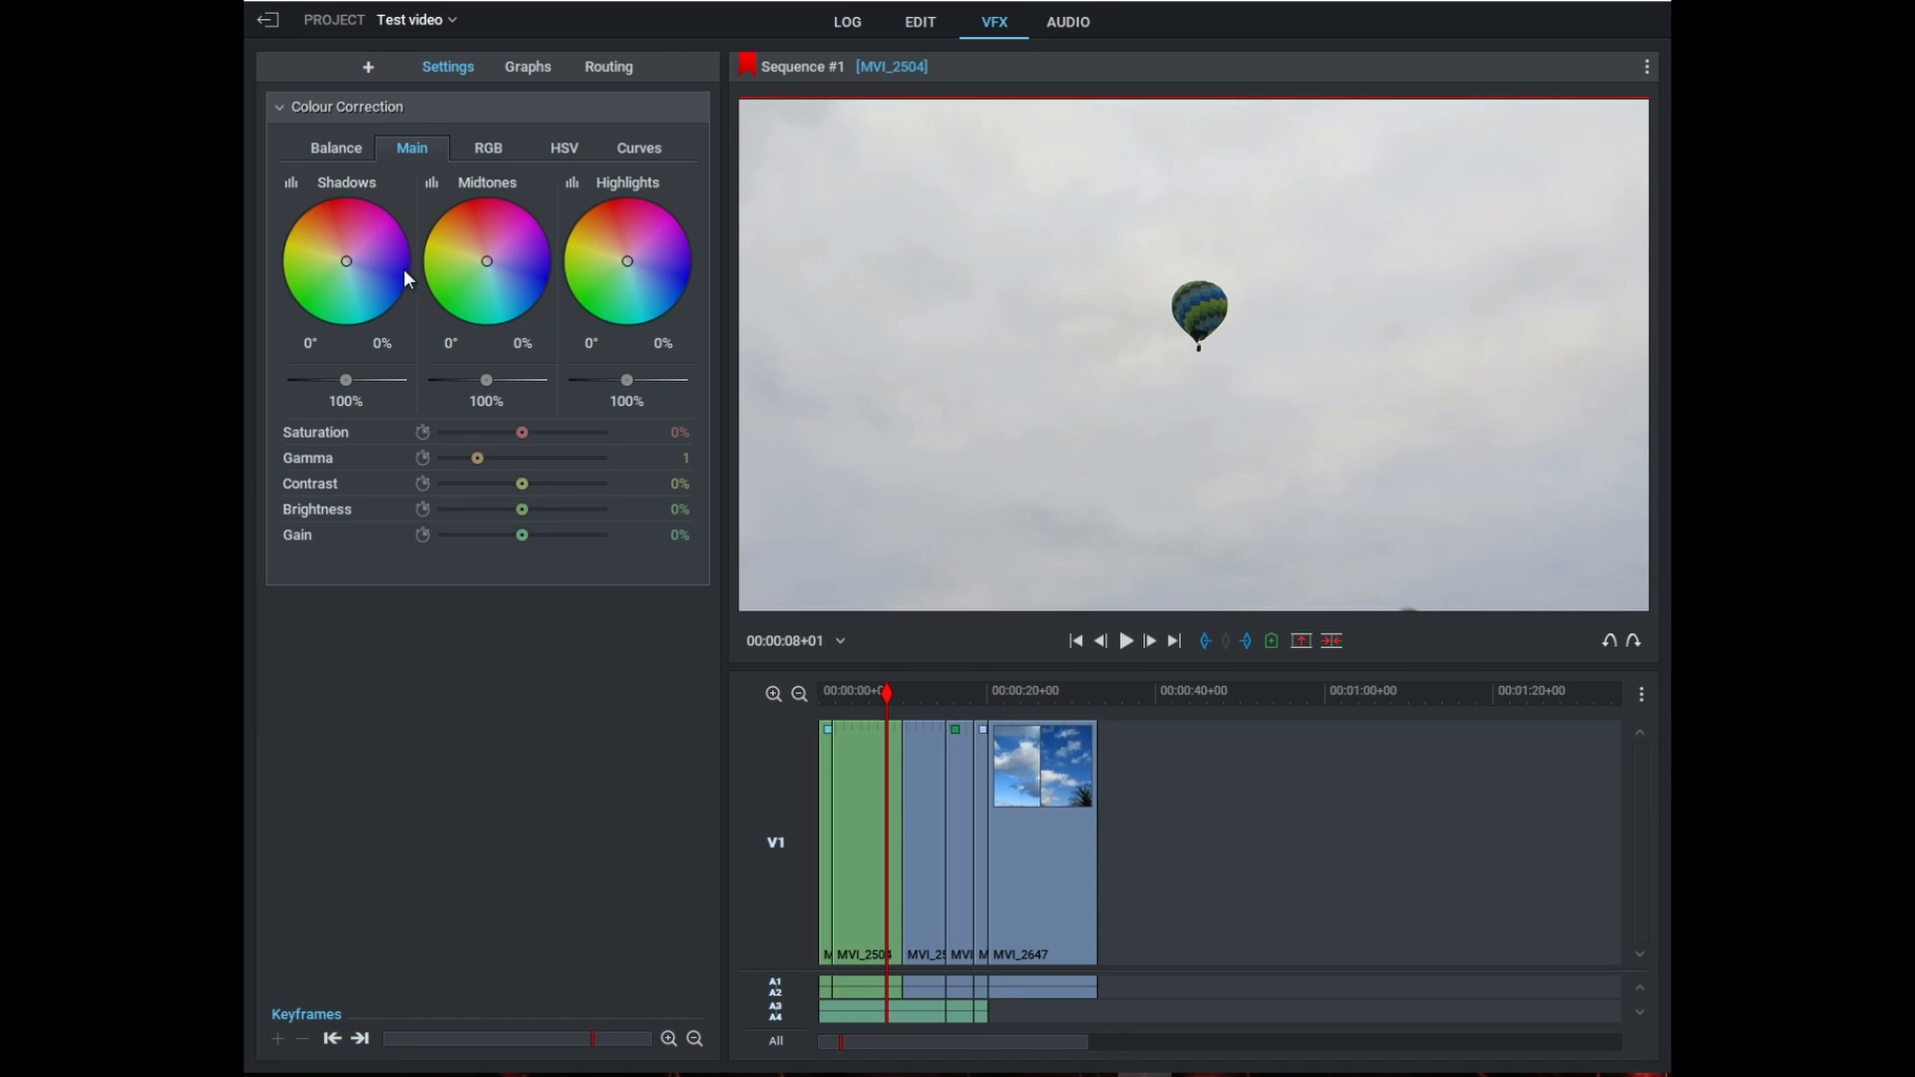
pyautogui.click(500, 465)
pyautogui.moveTo(523, 485); pyautogui.dragTo(567, 535)
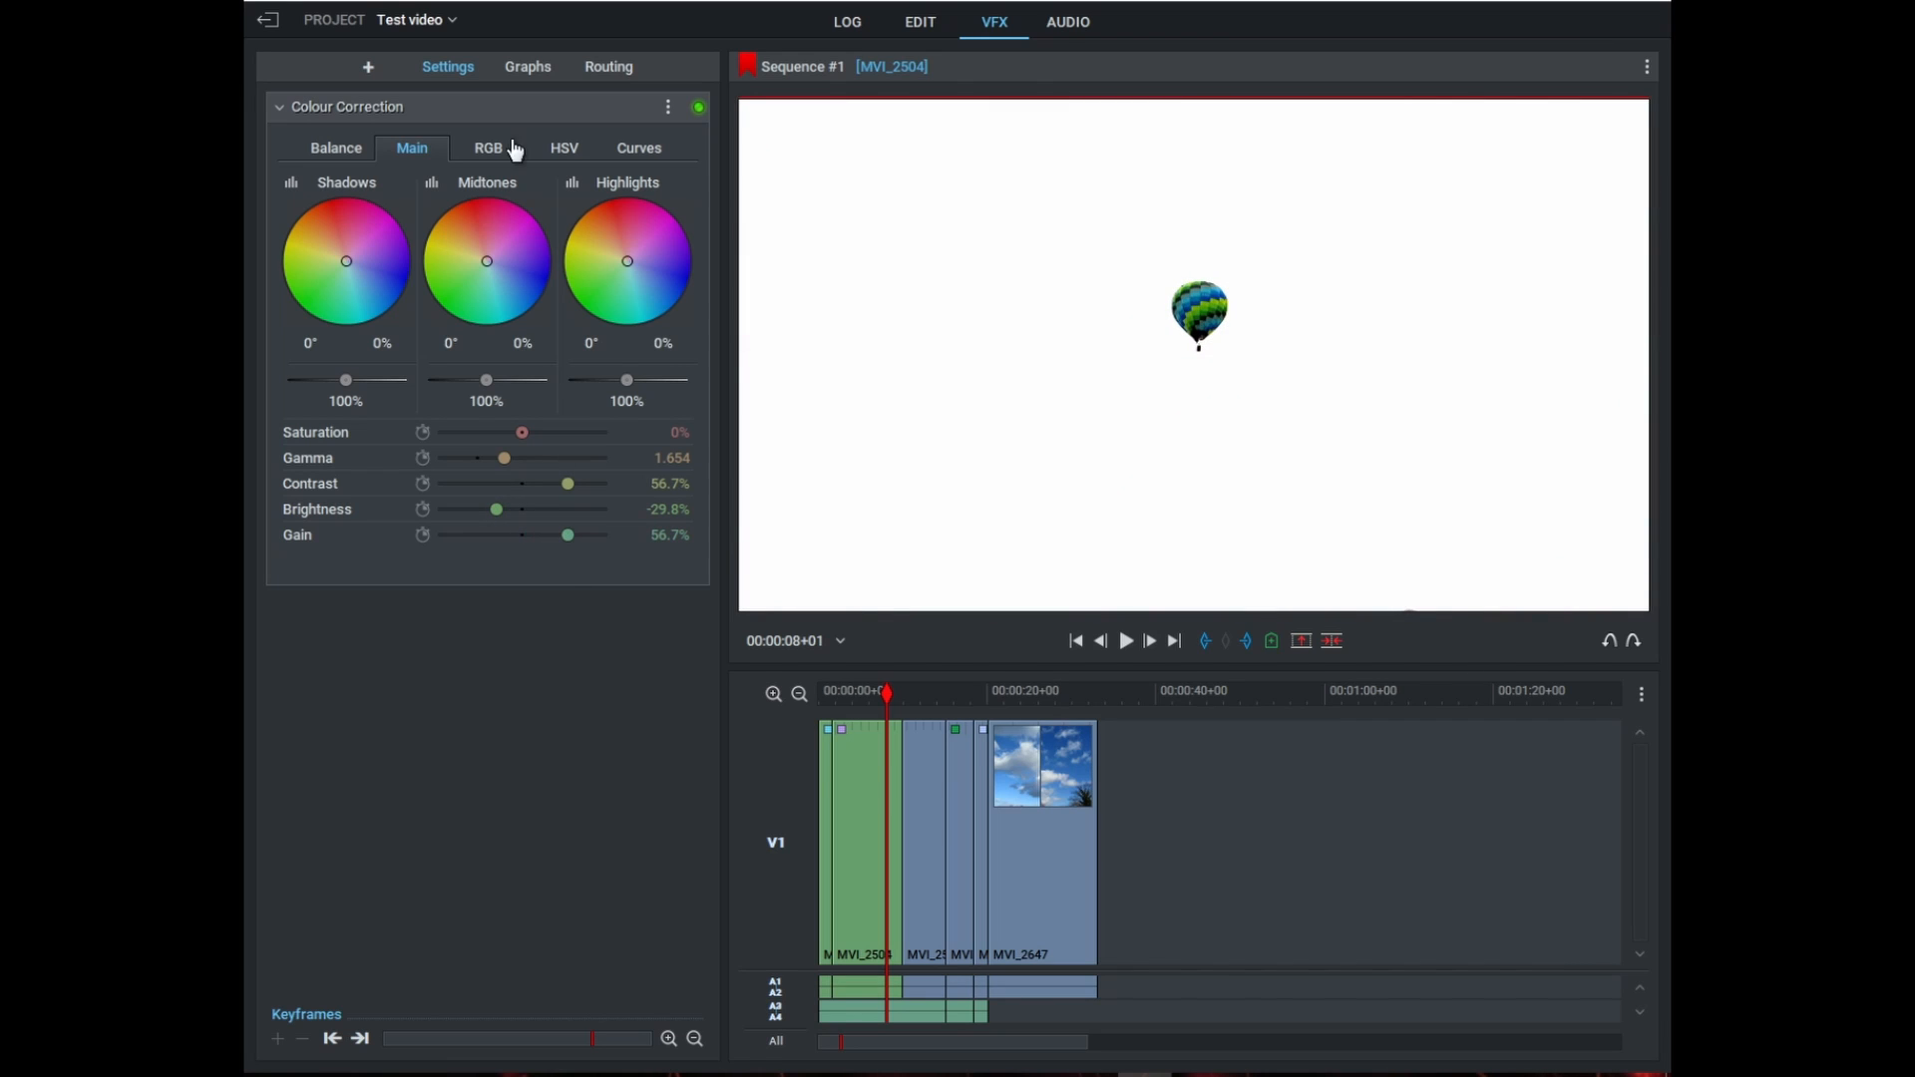
pyautogui.moveTo(495, 275); pyautogui.dragTo(536, 294)
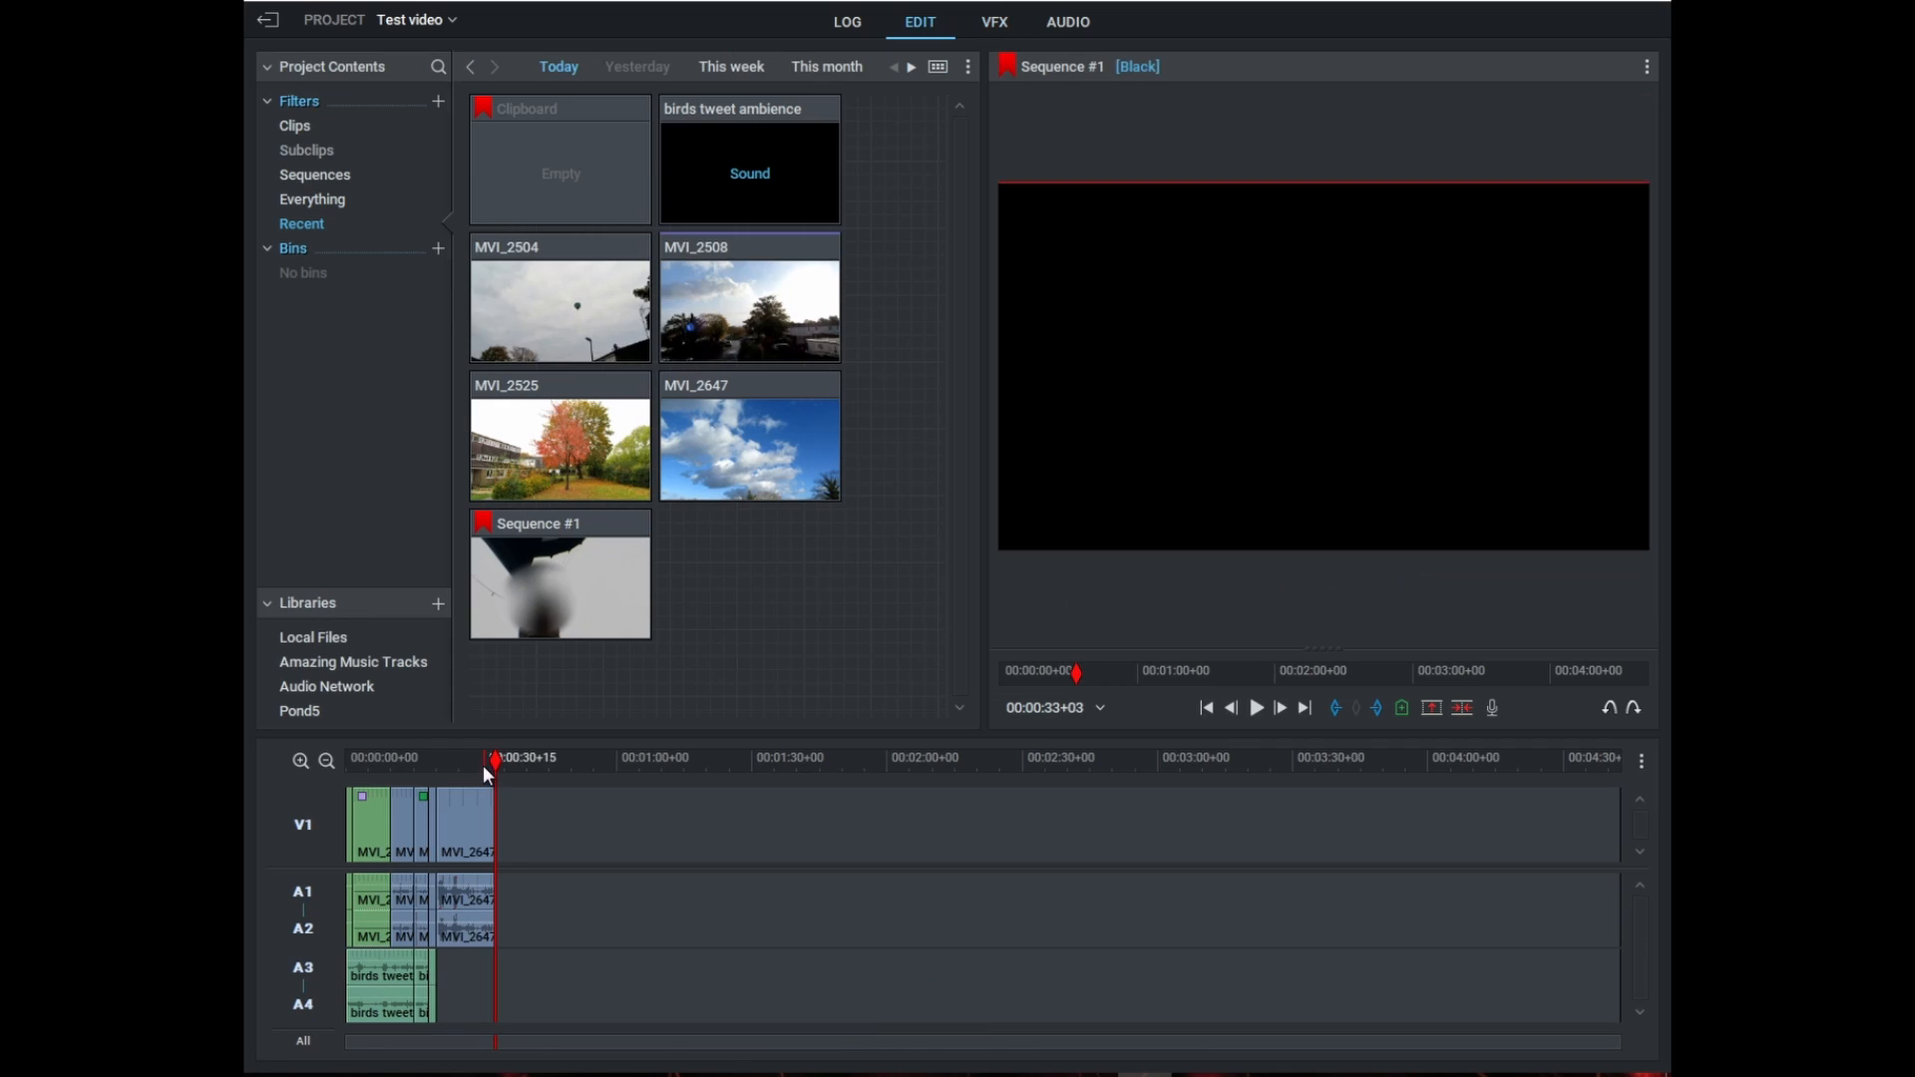
# - Check the end of the sequence around the MVI_2647 segment and close the empty gap after it
pyautogui.moveTo(482, 764); pyautogui.dragTo(476, 836)
pyautogui.click(433, 760)
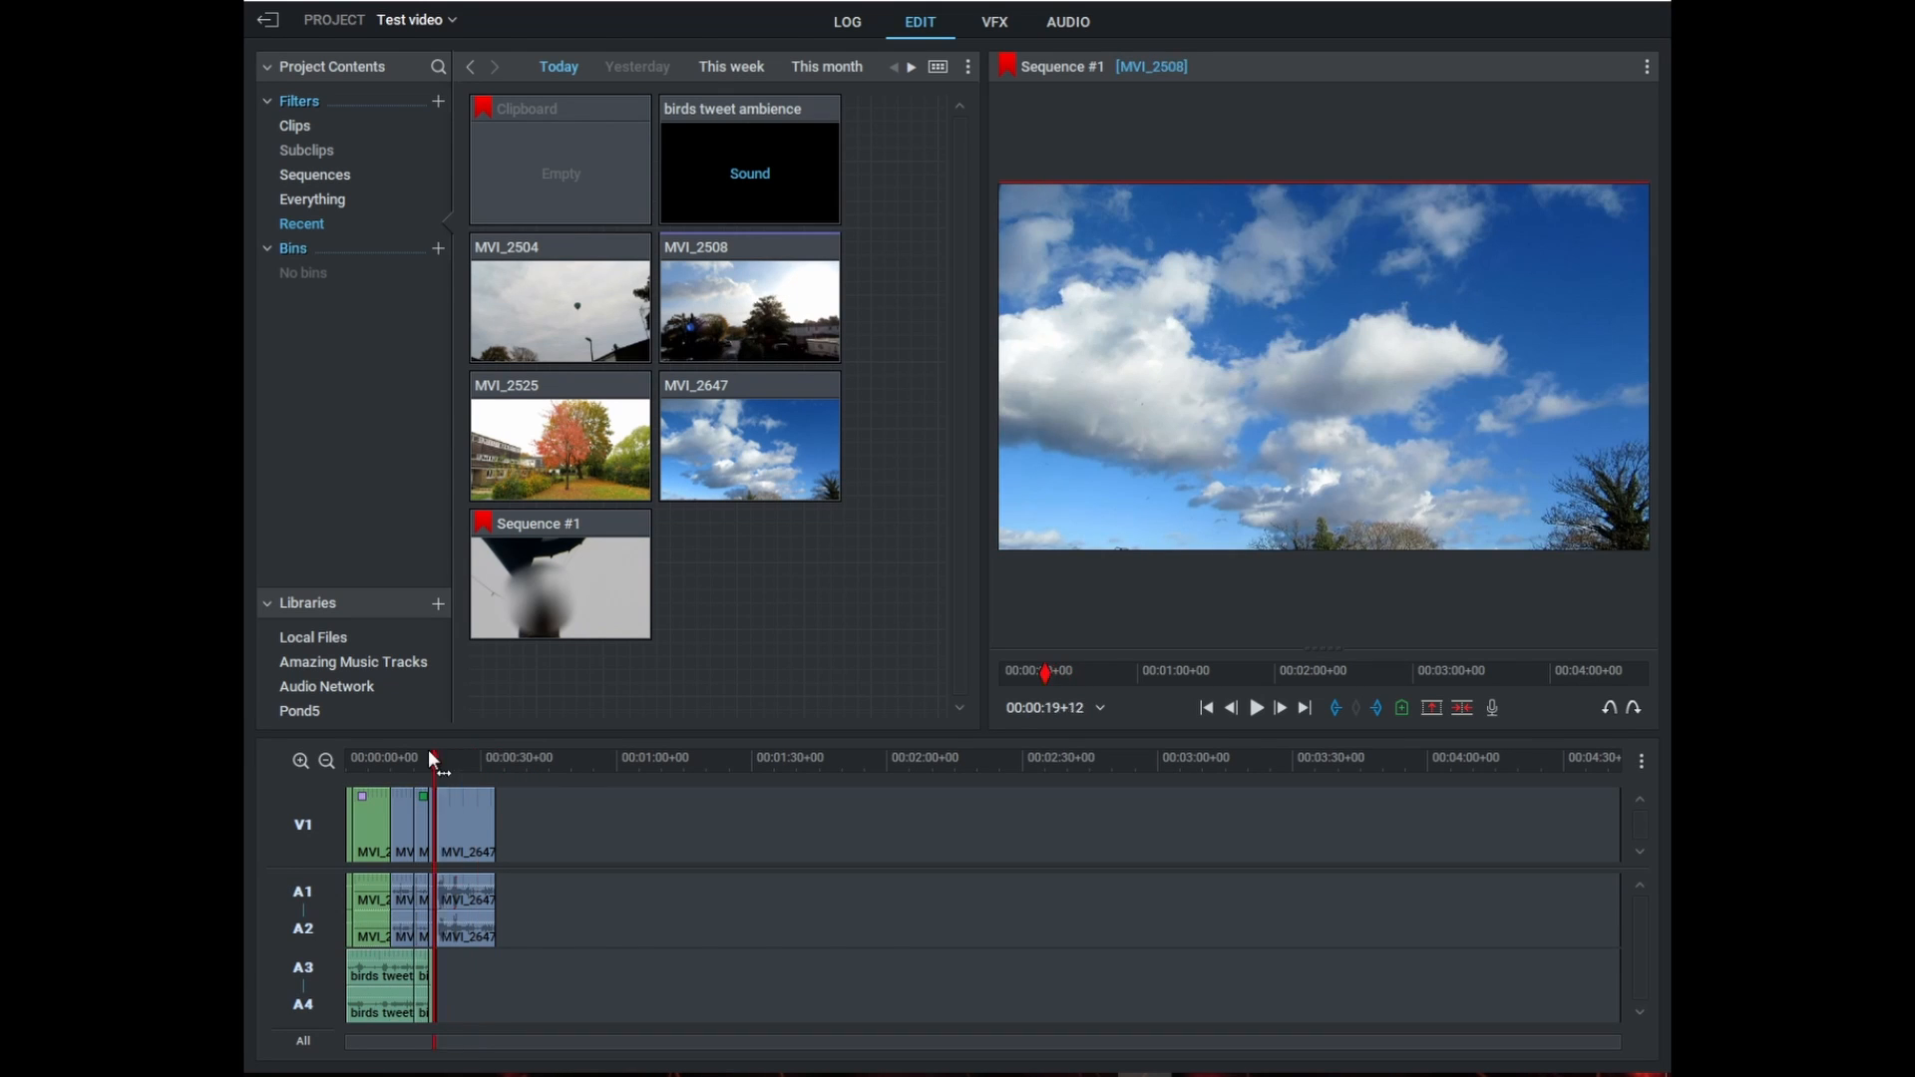
pyautogui.moveTo(433, 761); pyautogui.dragTo(508, 778)
pyautogui.rightClick(625, 796)
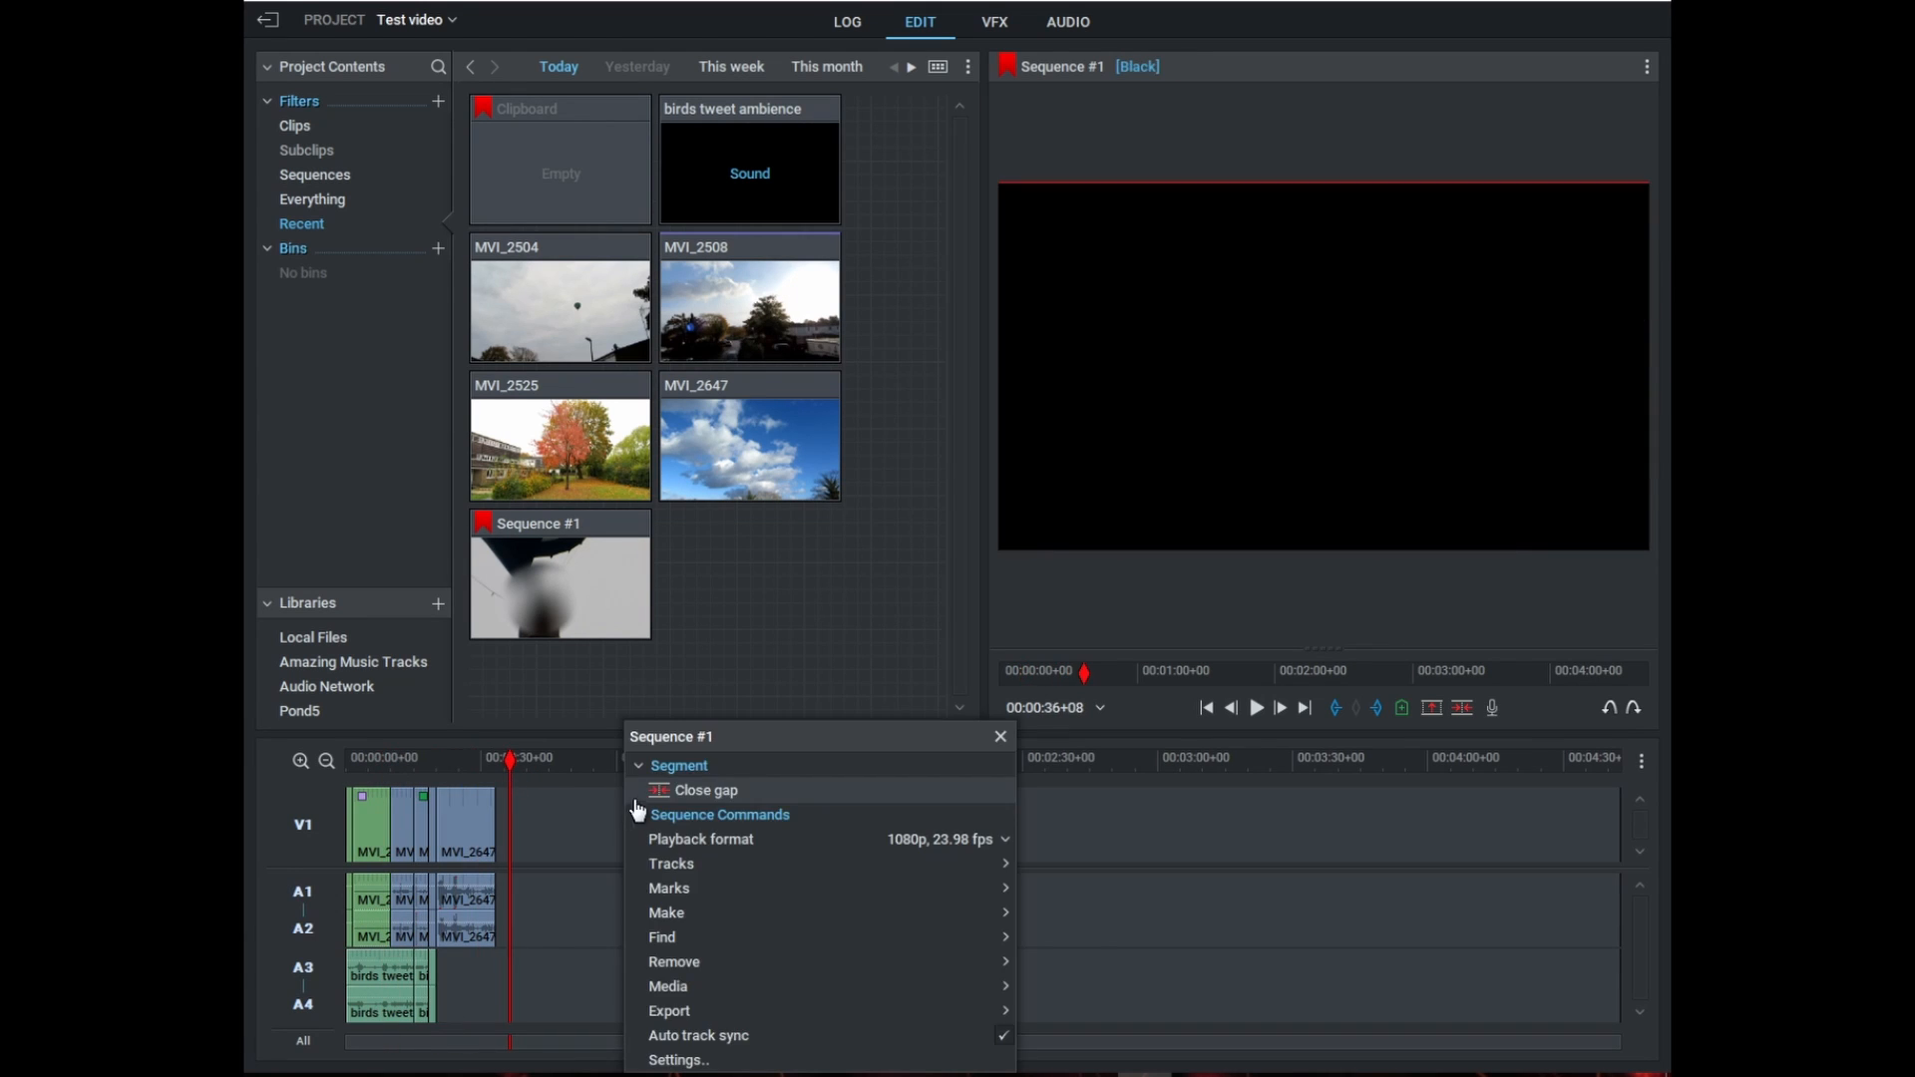
pyautogui.click(641, 792)
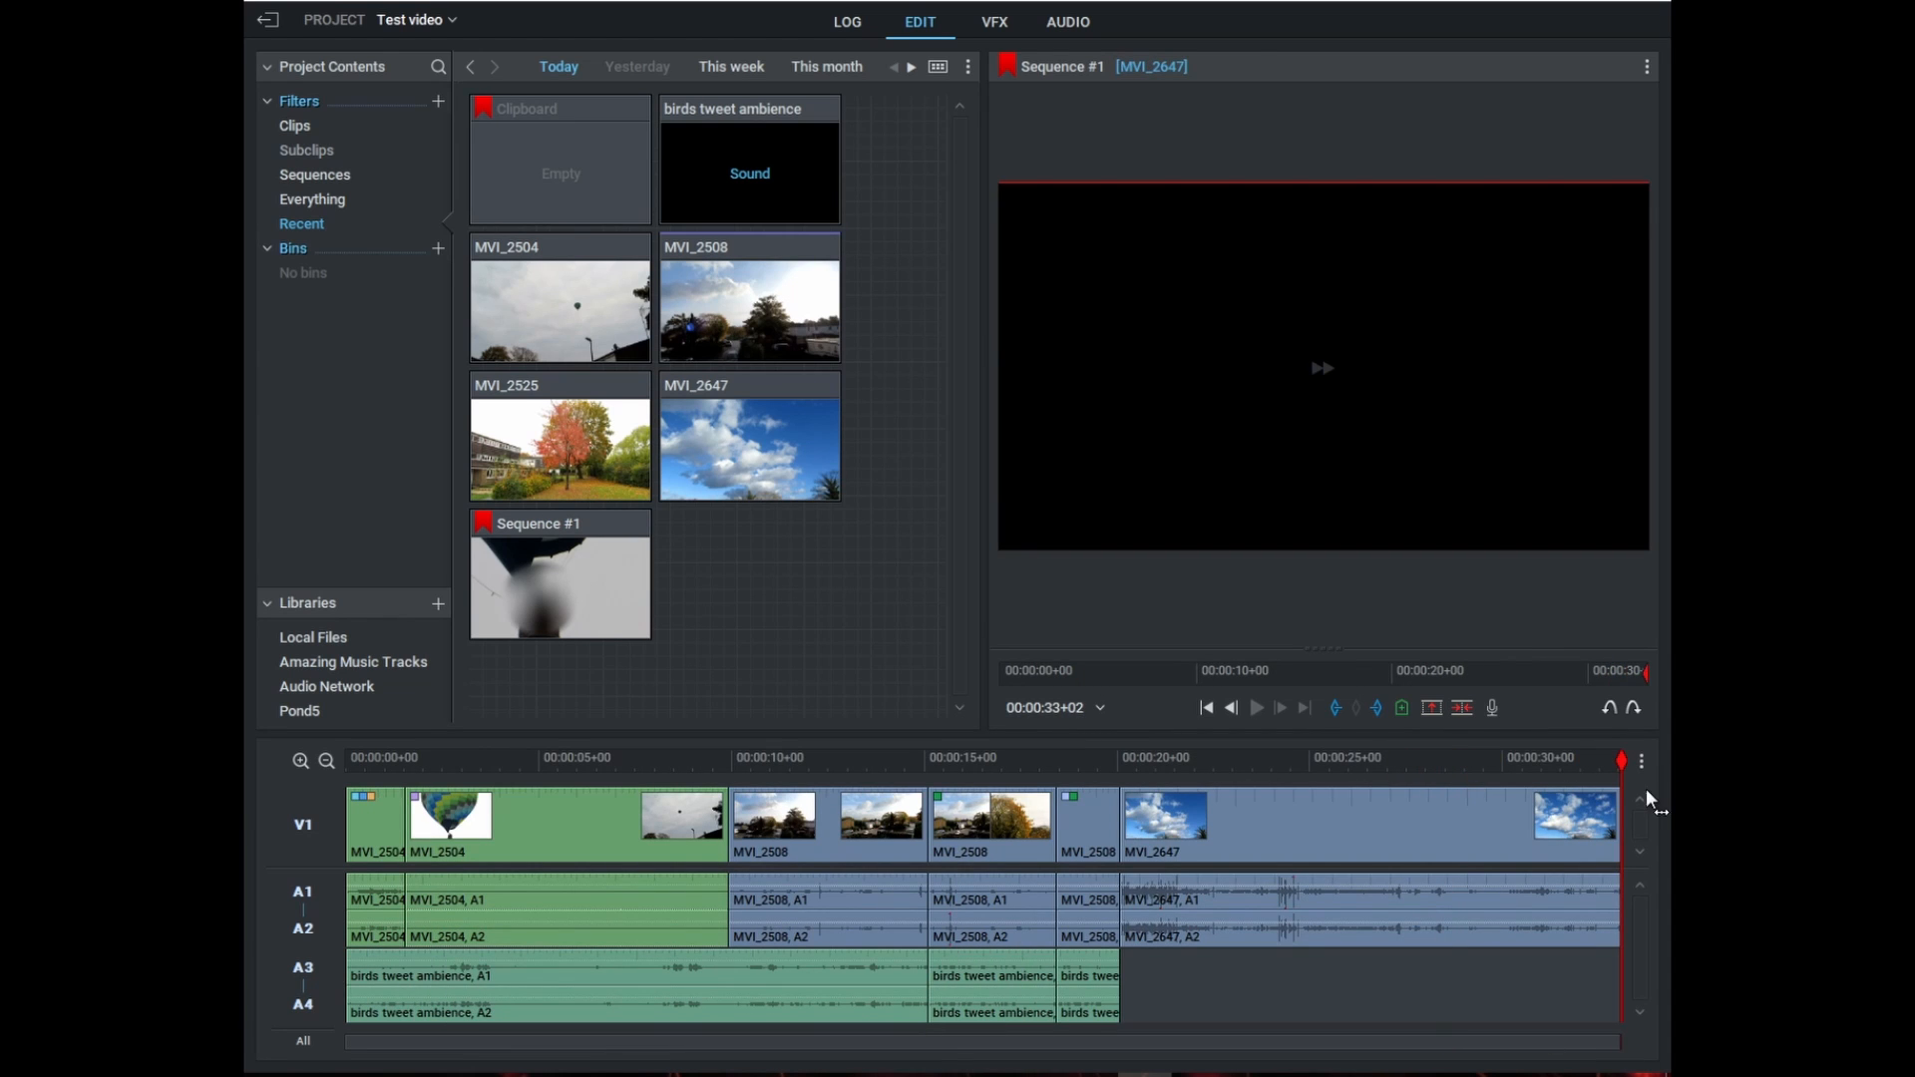
# - Set up an H.264/MP4 (Free) export of Sequence #1 and name the exported file Test project
pyautogui.press('Home')
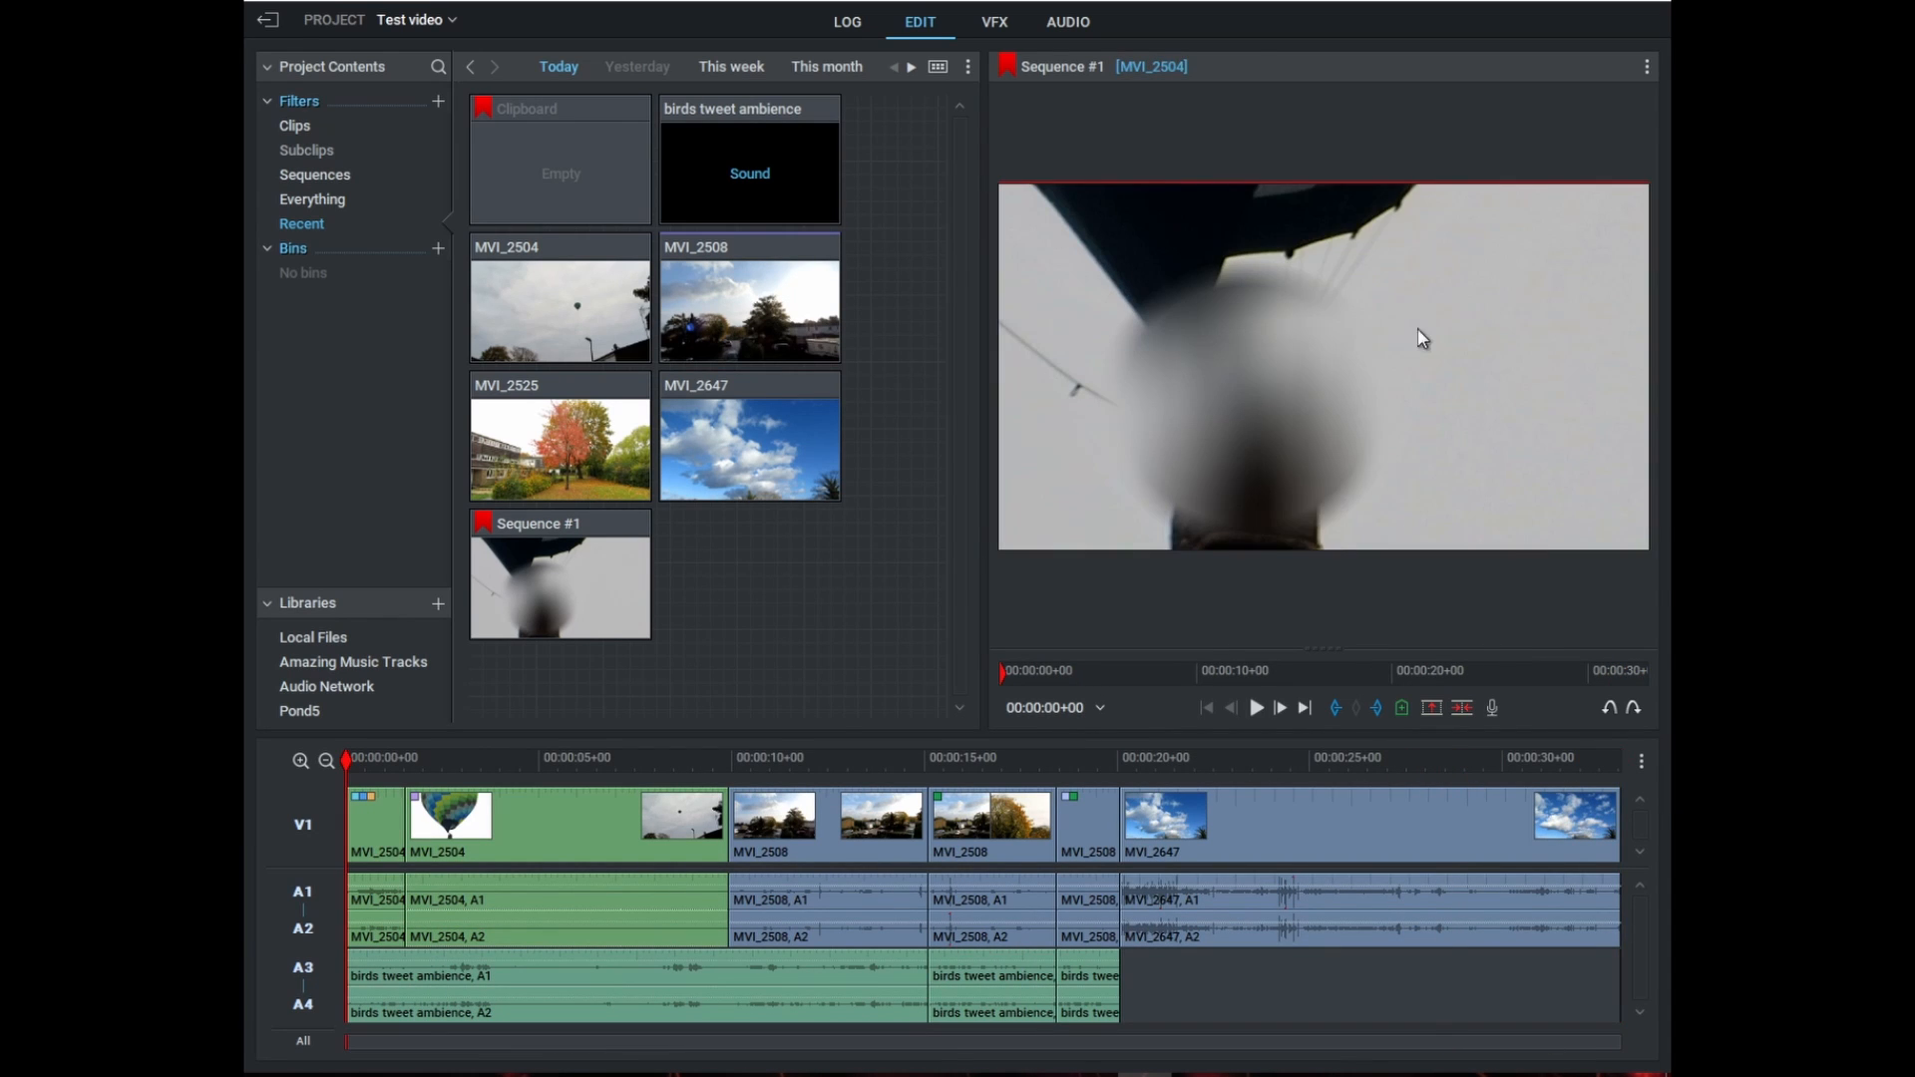
pyautogui.rightClick(1420, 333)
pyautogui.click(1415, 546)
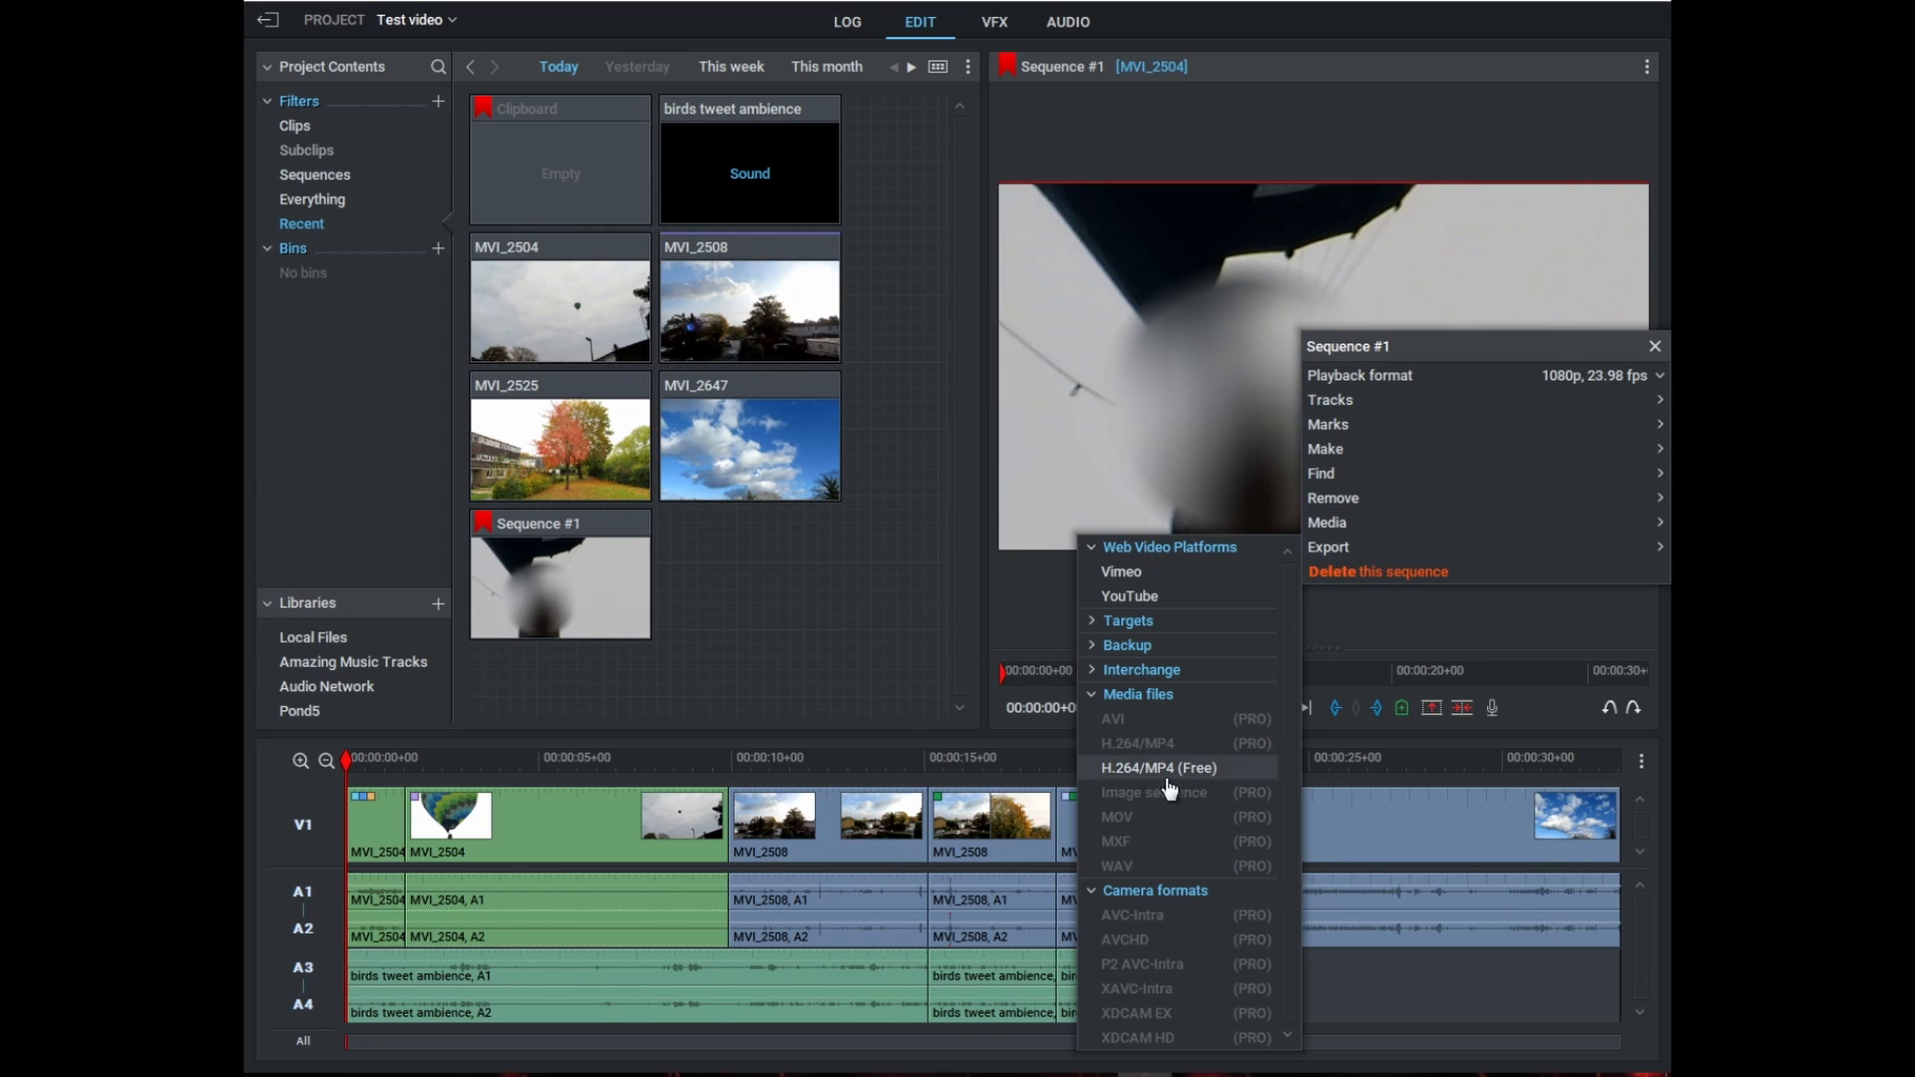
pyautogui.click(1168, 771)
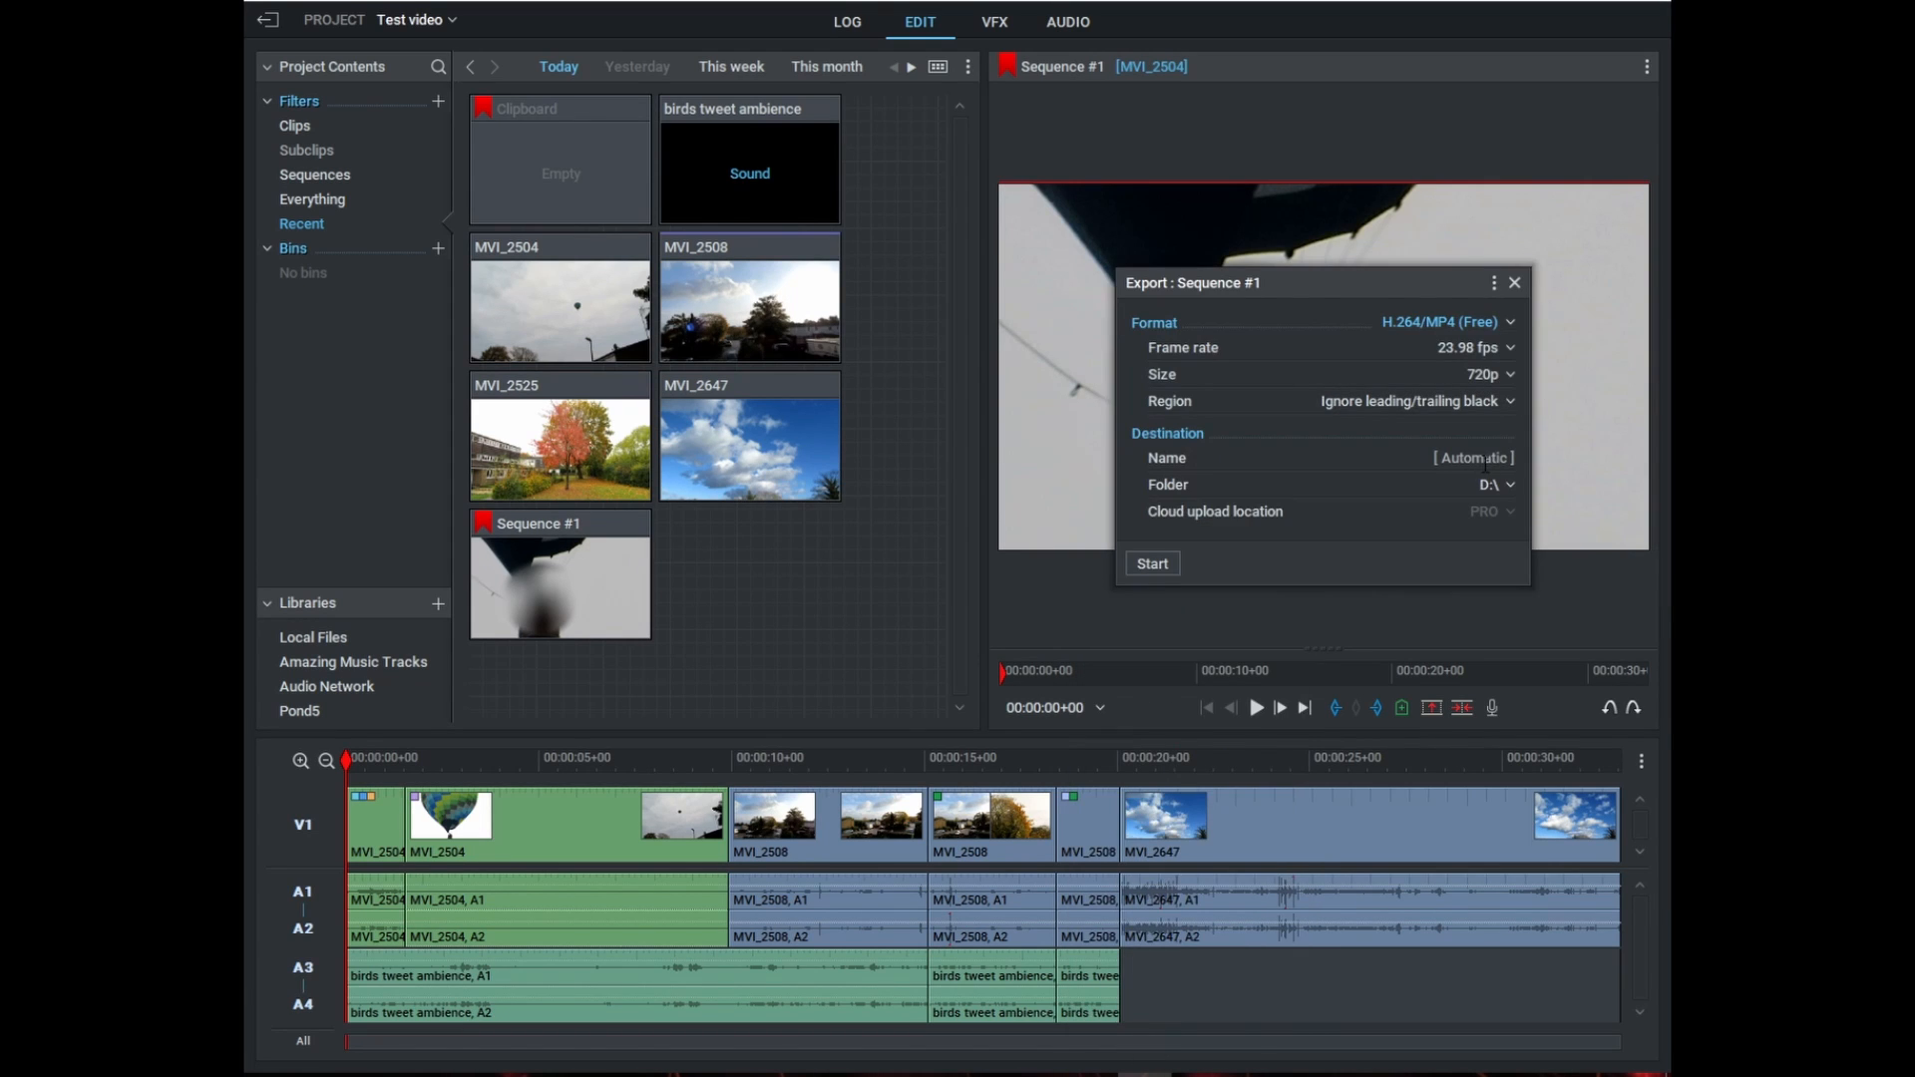
pyautogui.click(1482, 460)
pyautogui.write('Test project')
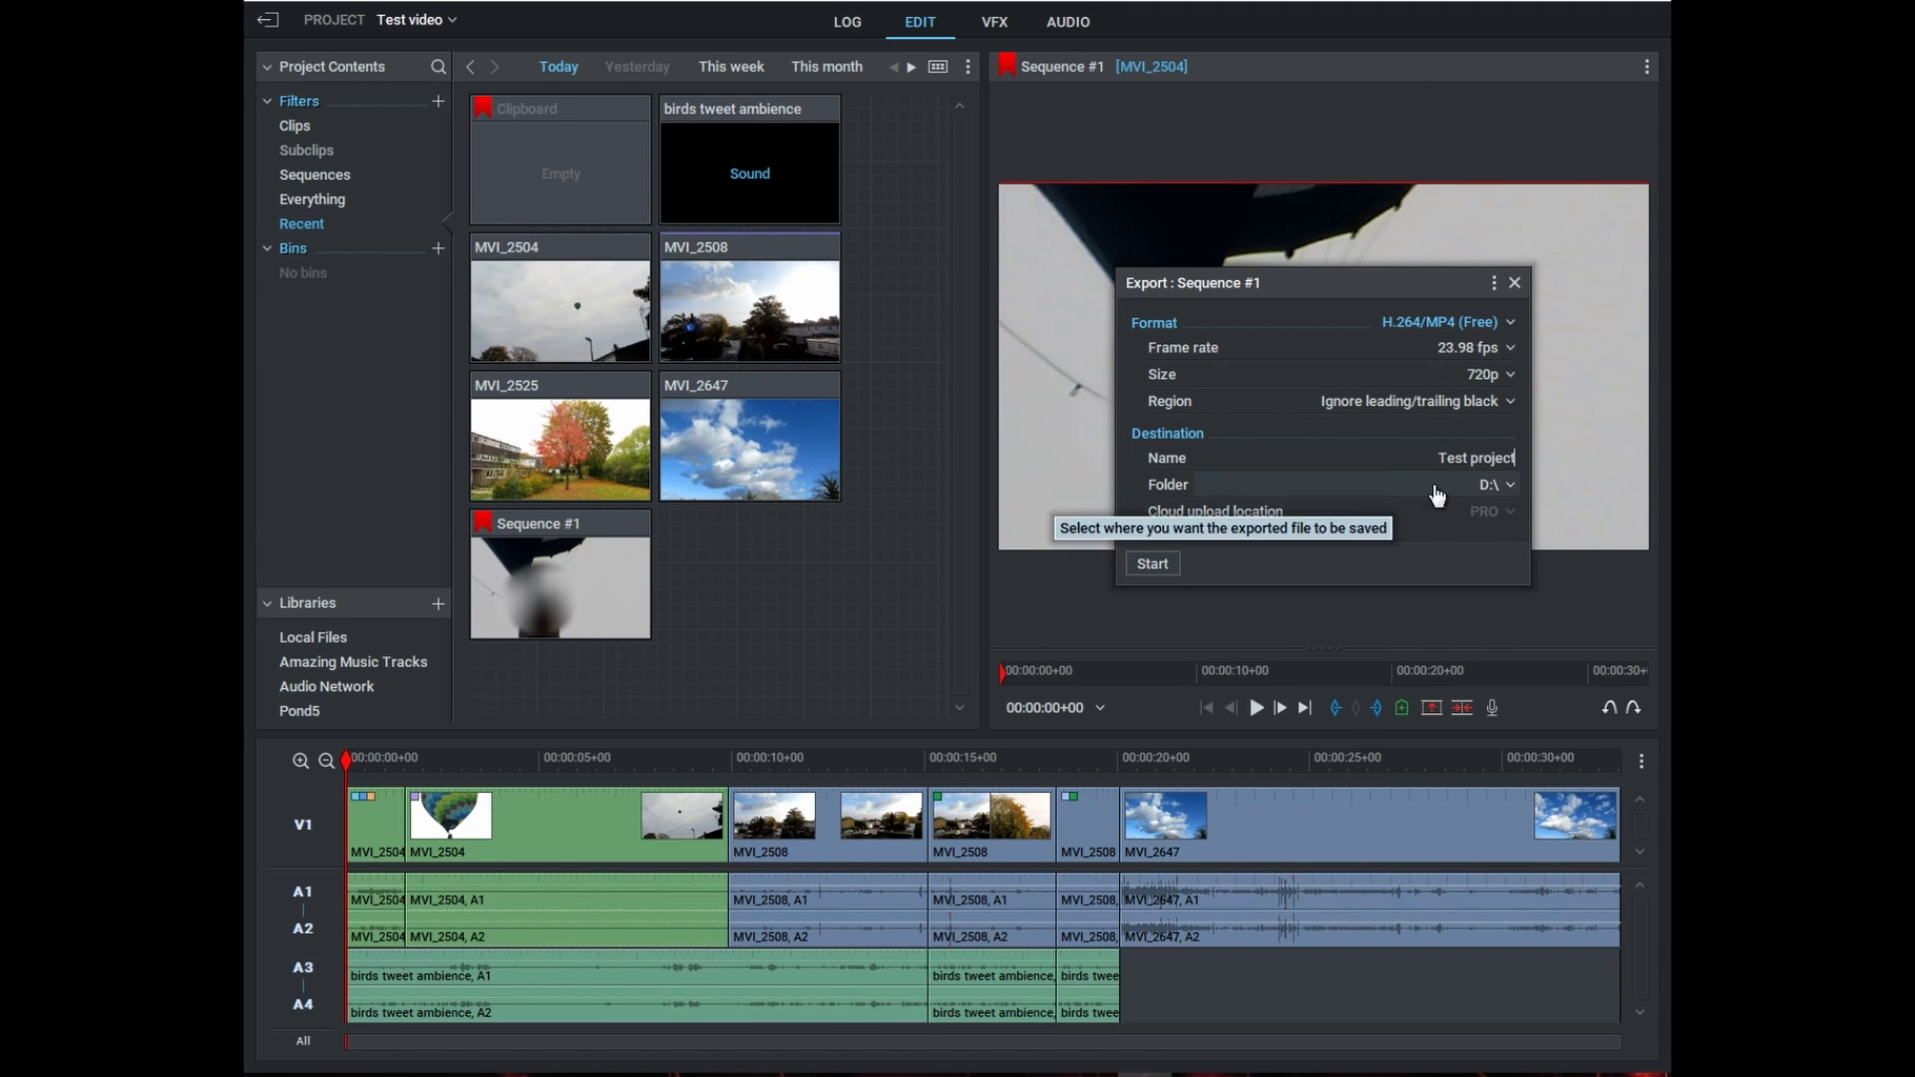
# - Choose D:\ as the destination folder for the exported file
pyautogui.click(1496, 487)
pyautogui.click(638, 143)
pyautogui.click(643, 387)
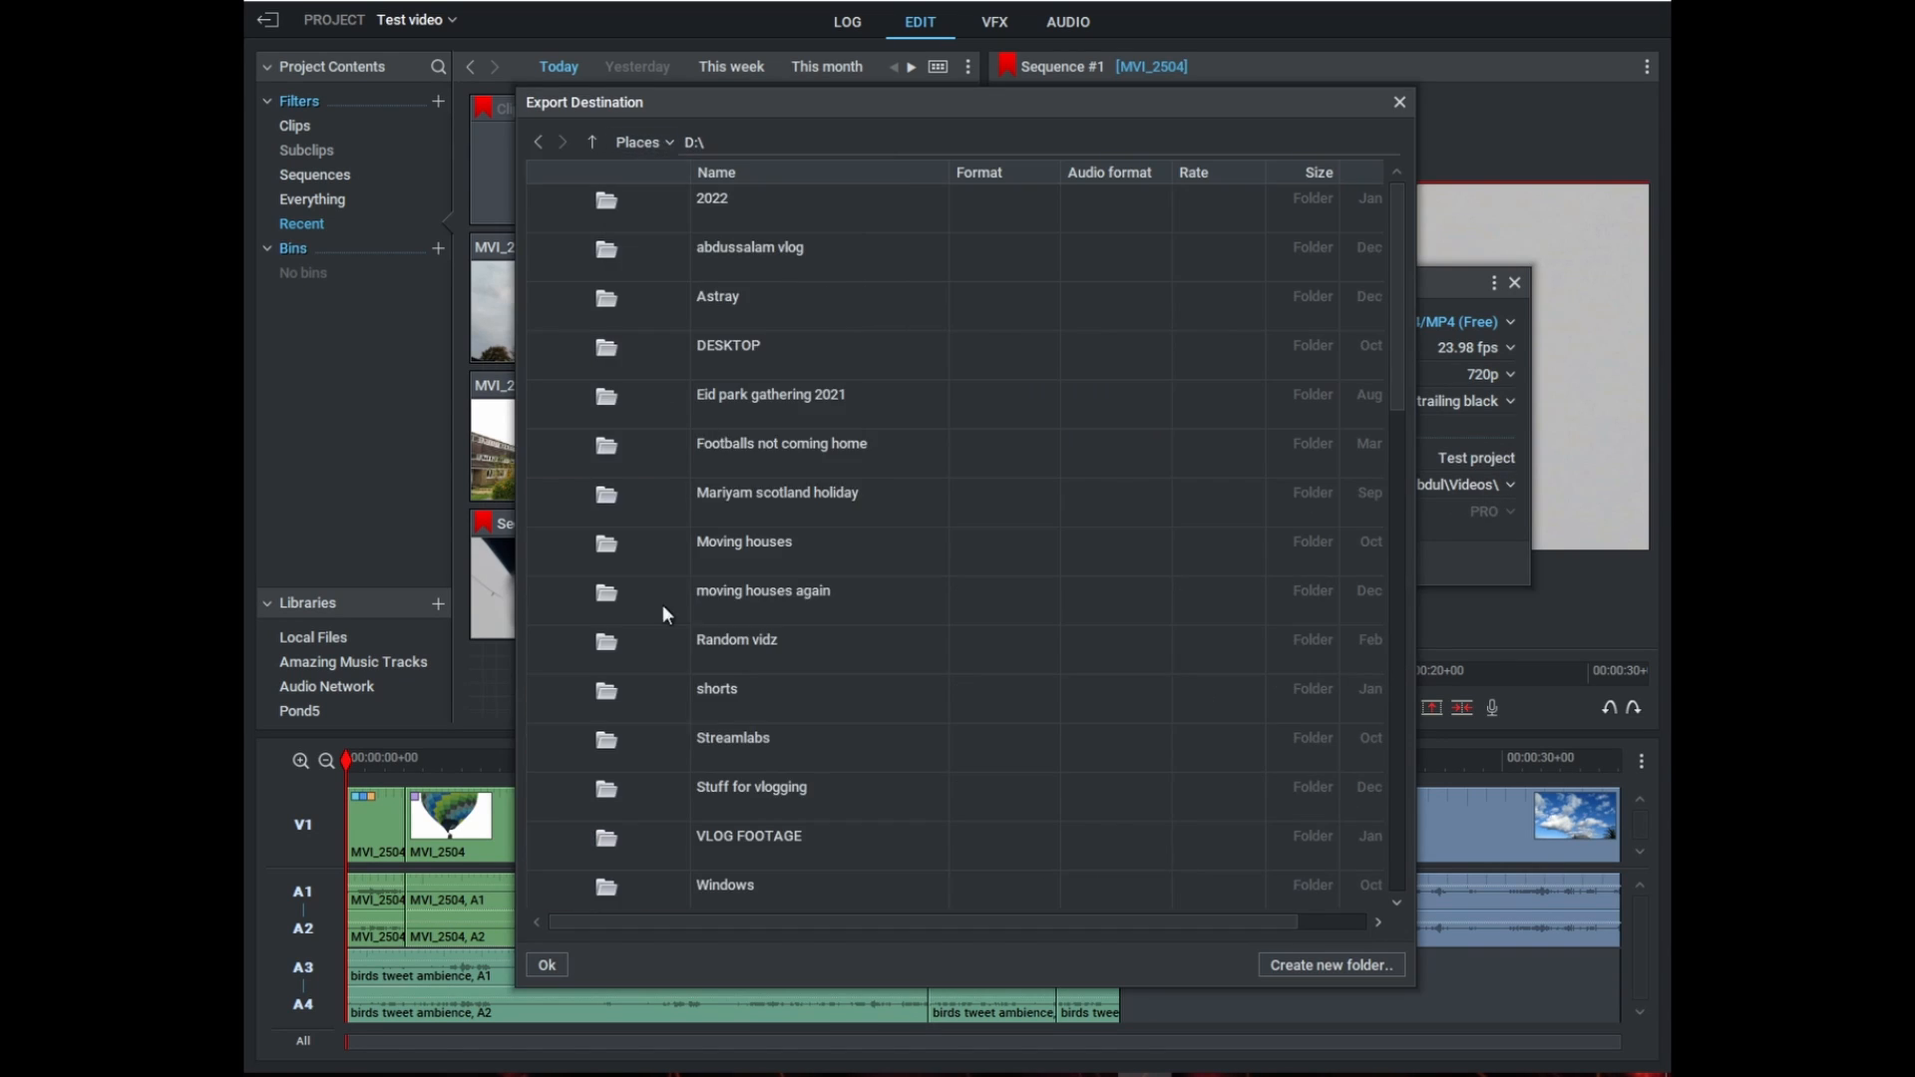
pyautogui.click(546, 965)
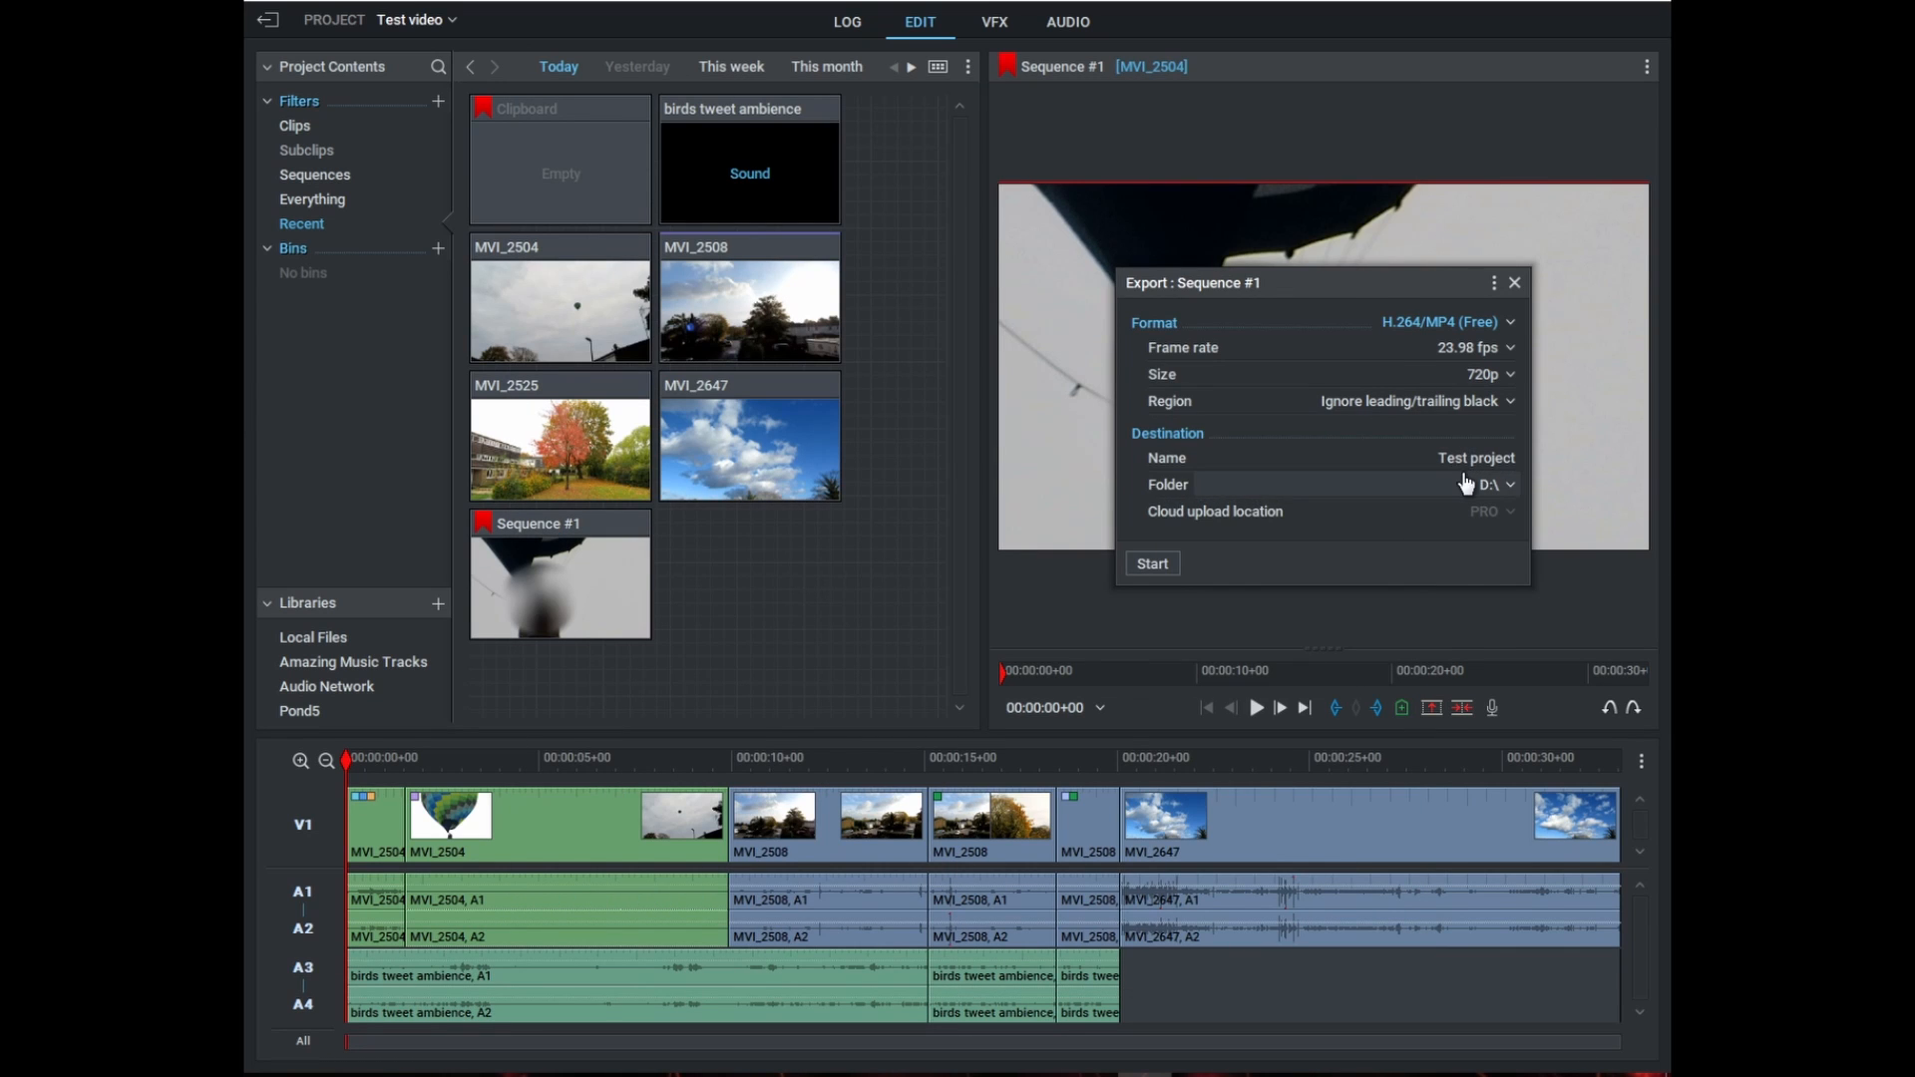
# - Set the export size to 720p and start exporting the sequence
pyautogui.click(1496, 375)
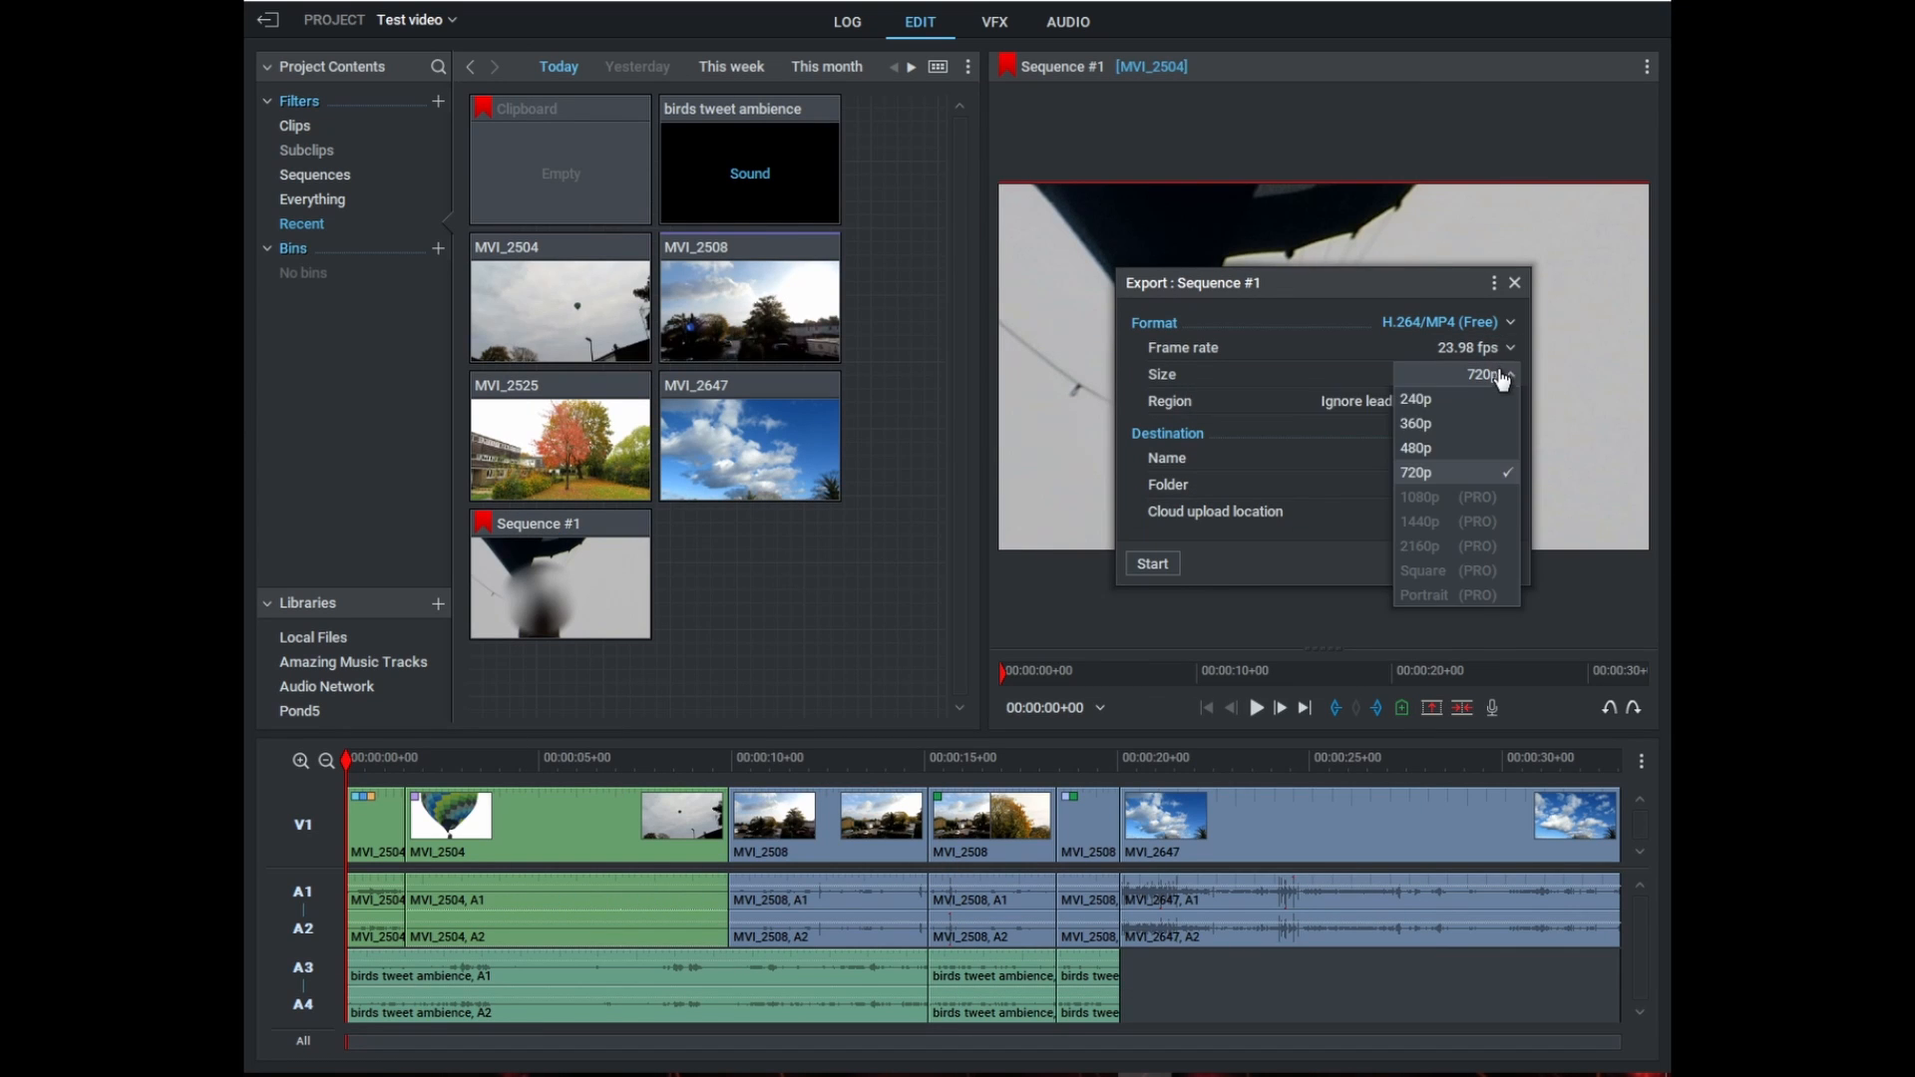
pyautogui.click(1479, 476)
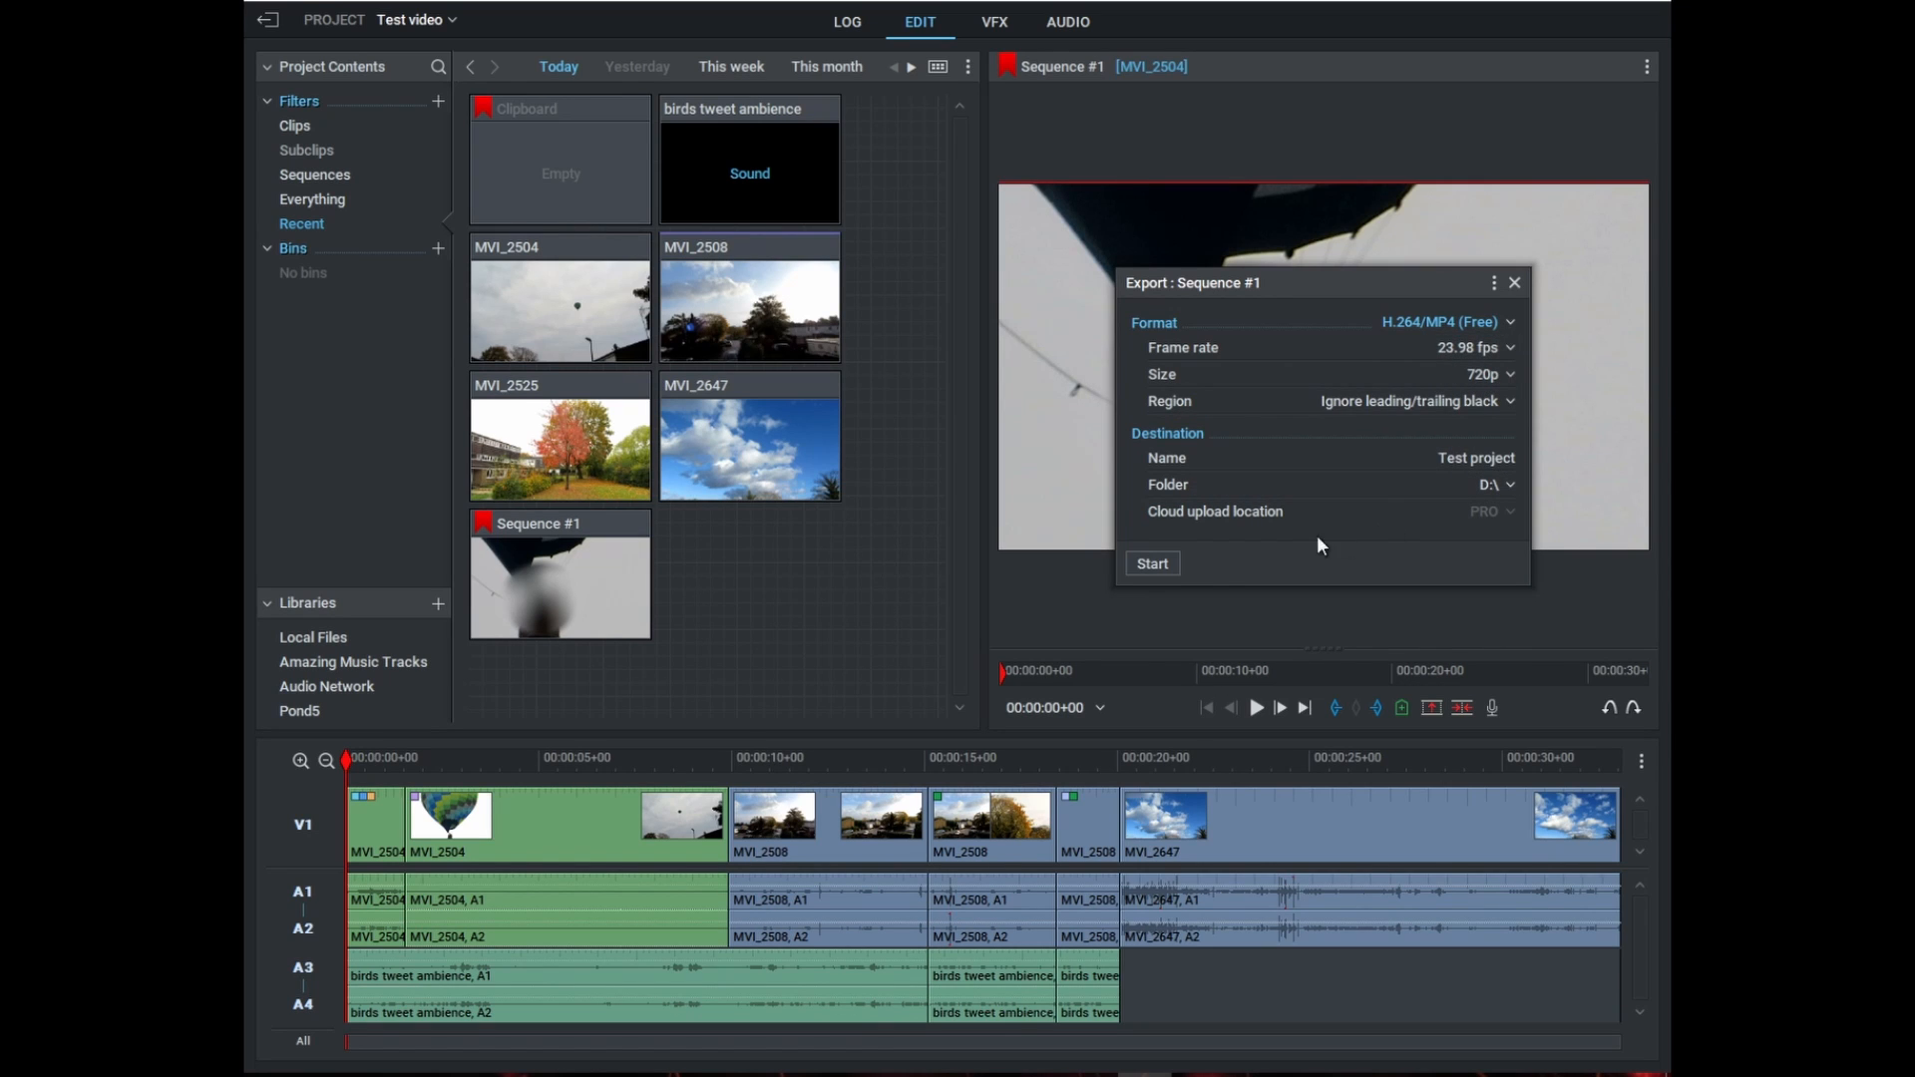
pyautogui.click(1179, 566)
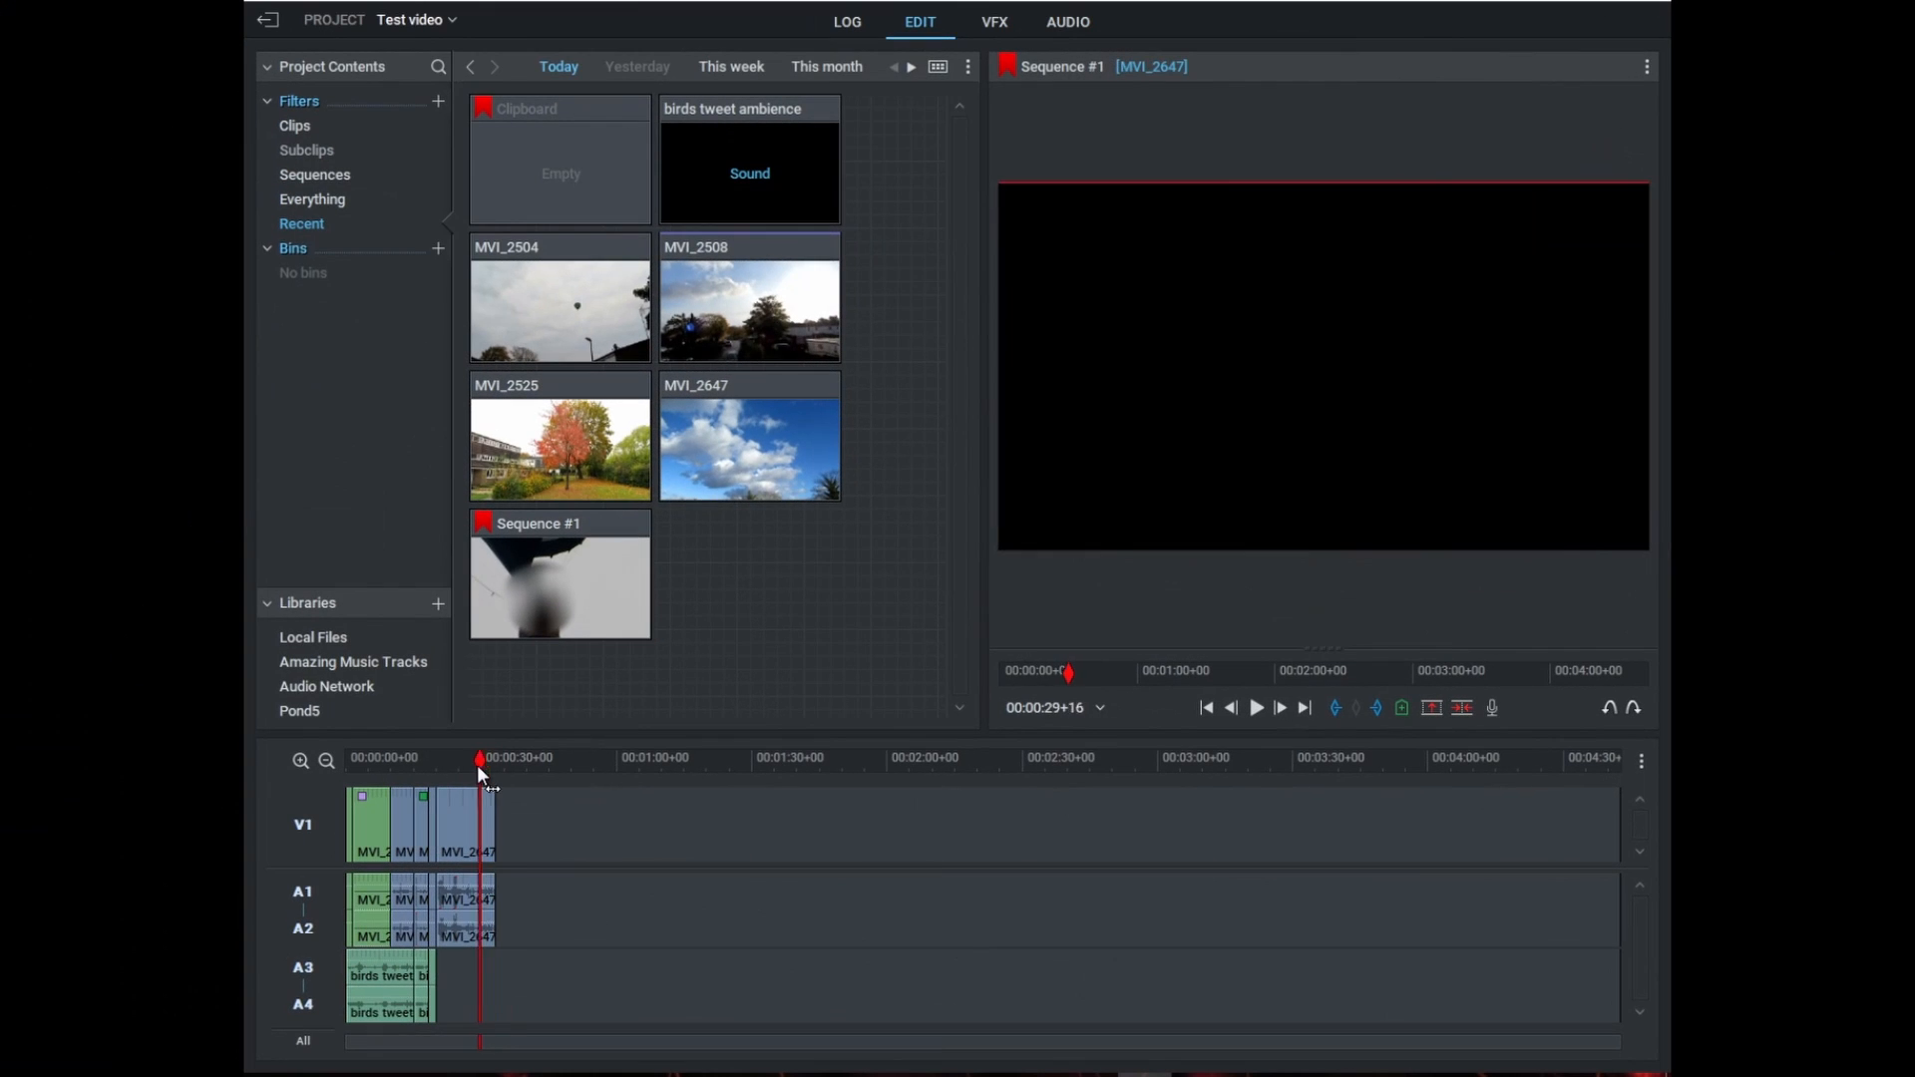
# - Scrub from the MVI_2647 segment to the empty area past the end of the sequence
pyautogui.moveTo(477, 764); pyautogui.dragTo(475, 834)
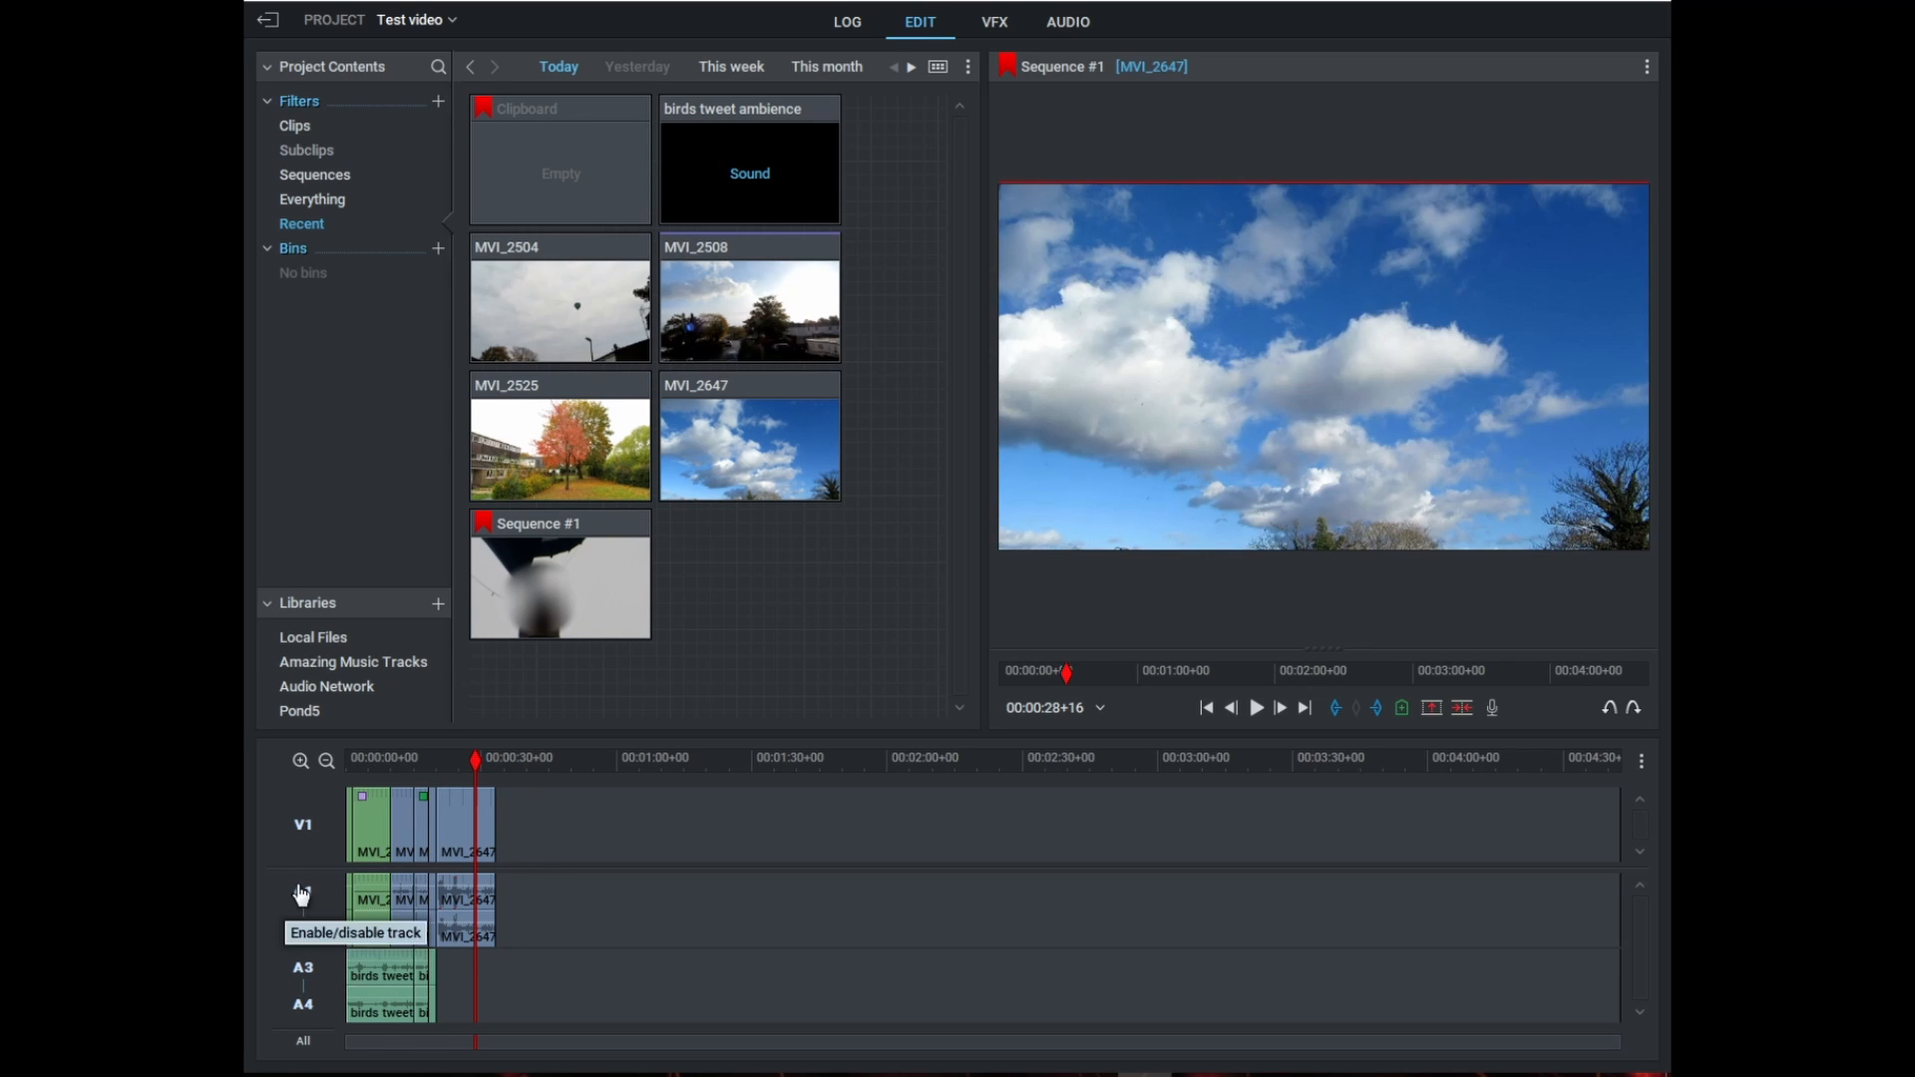
pyautogui.moveTo(475, 769); pyautogui.dragTo(513, 784)
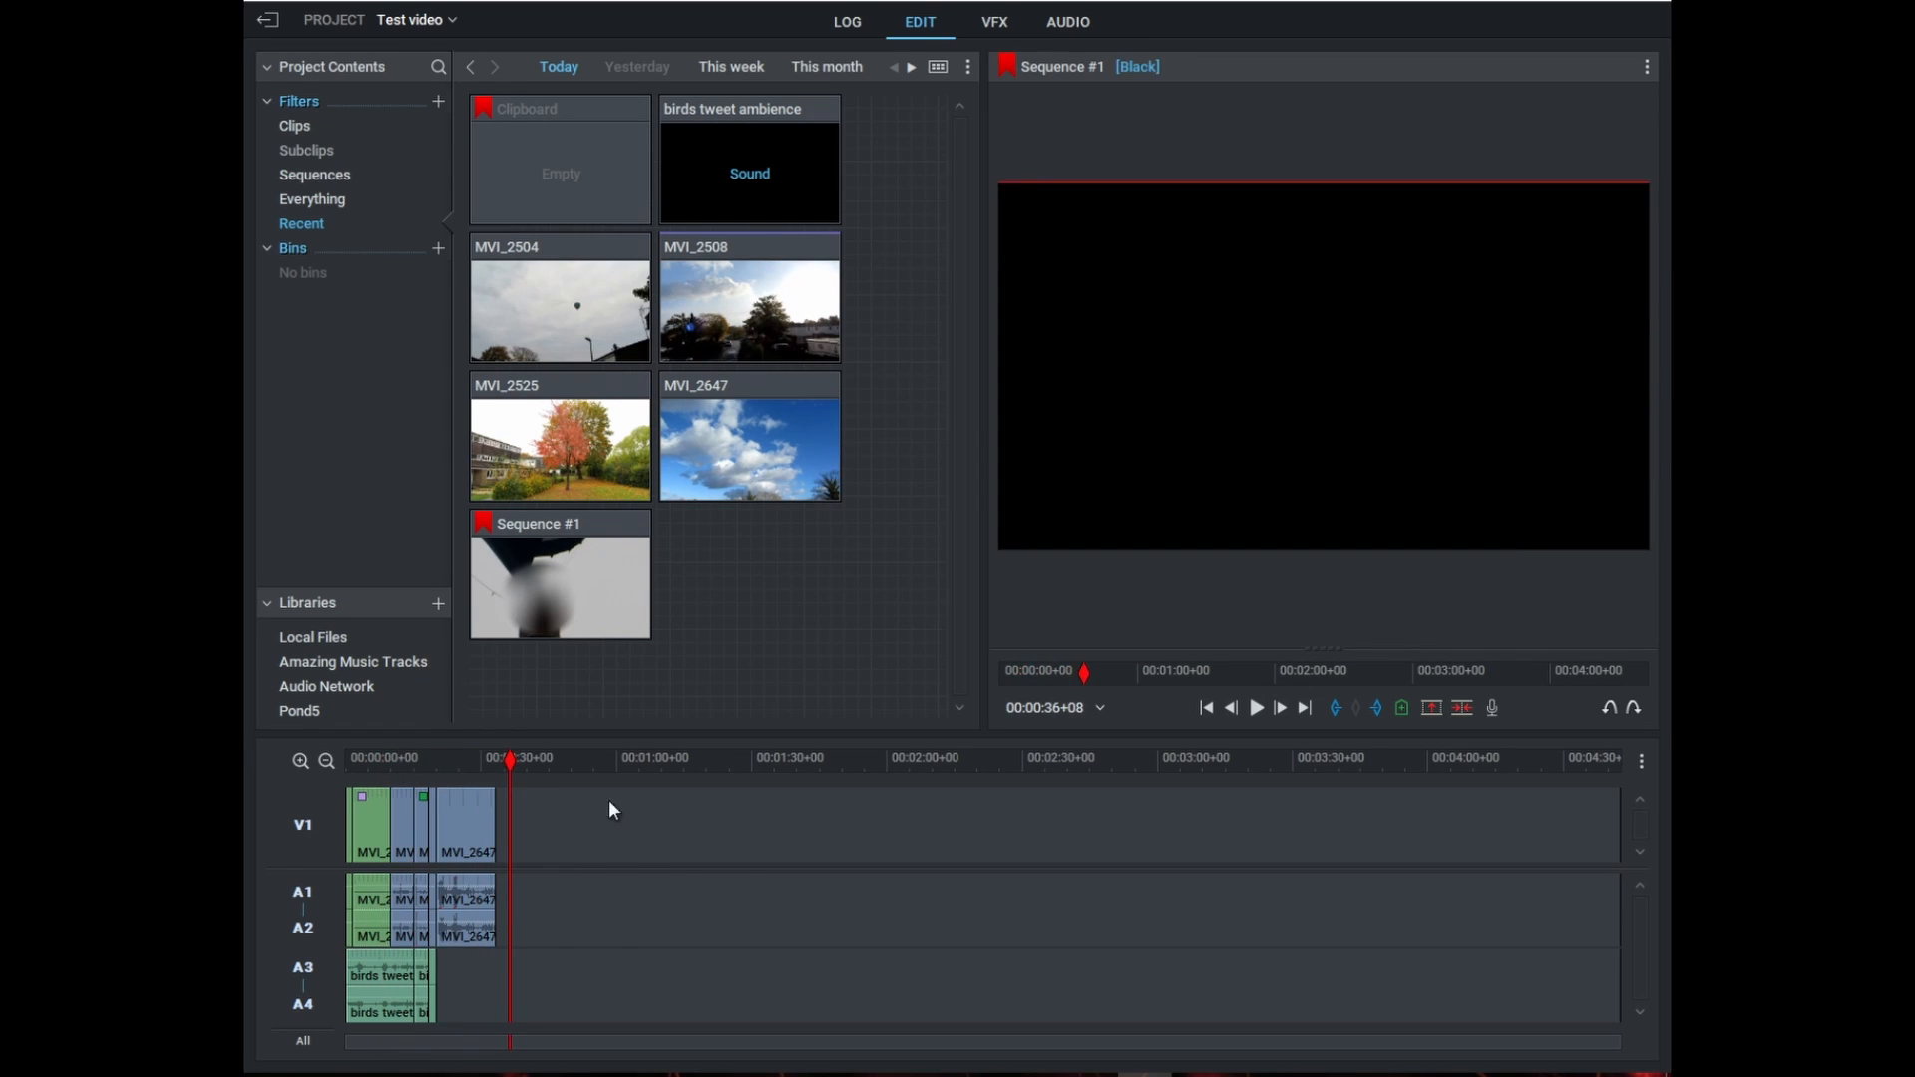